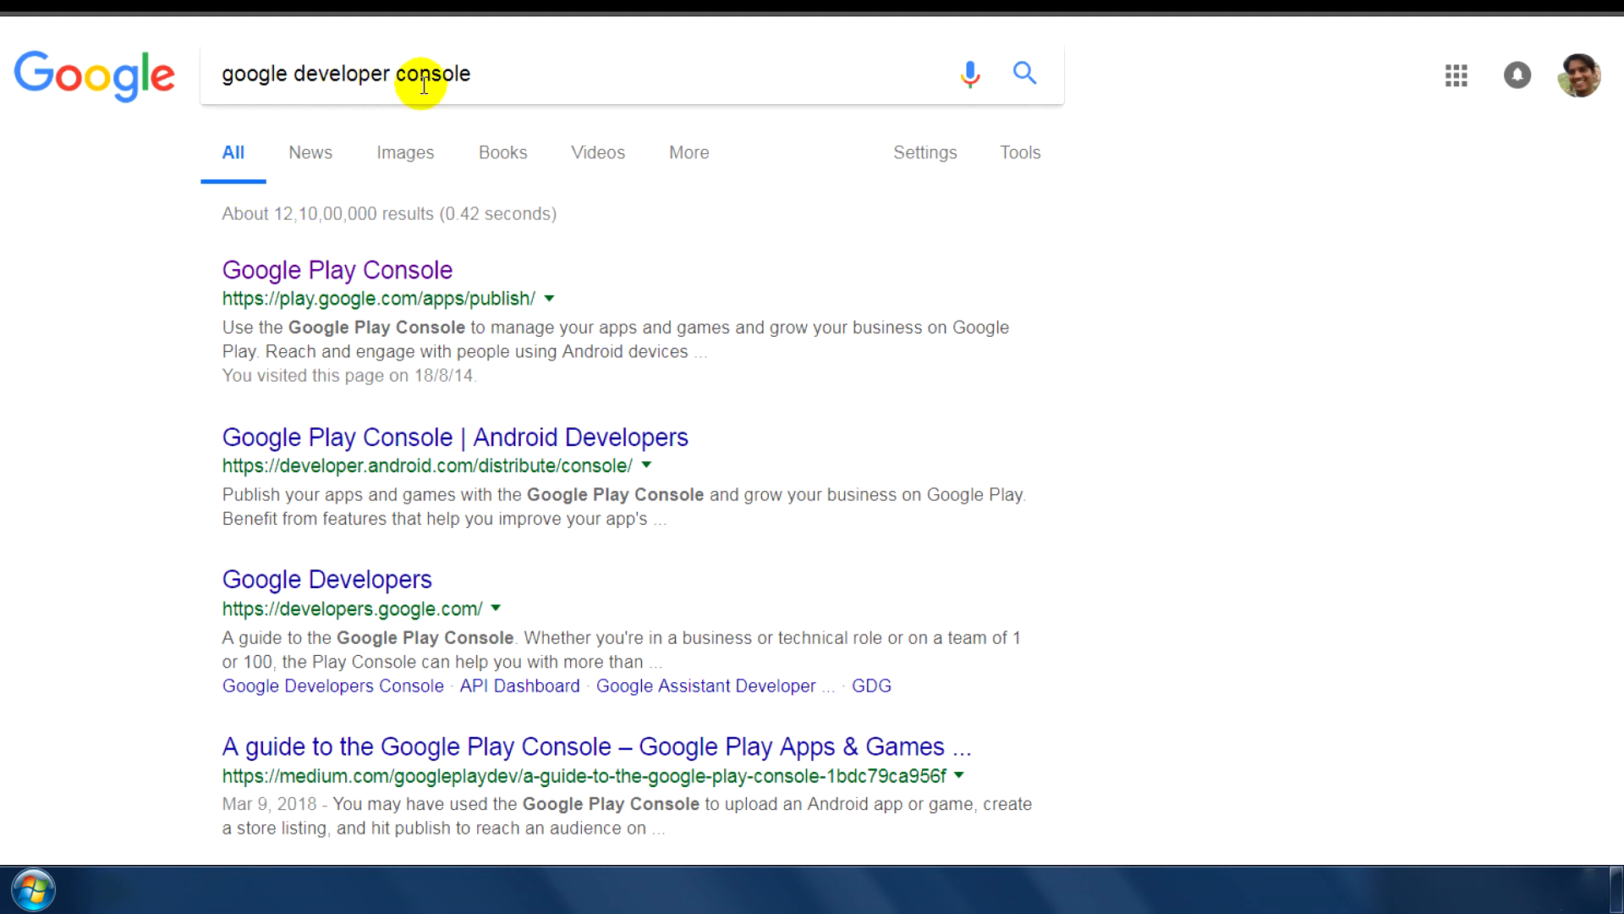
Step: Open Google Play Console and create an application titled "2048 Shooter" with English (United States) as the default language
left_click(412, 276)
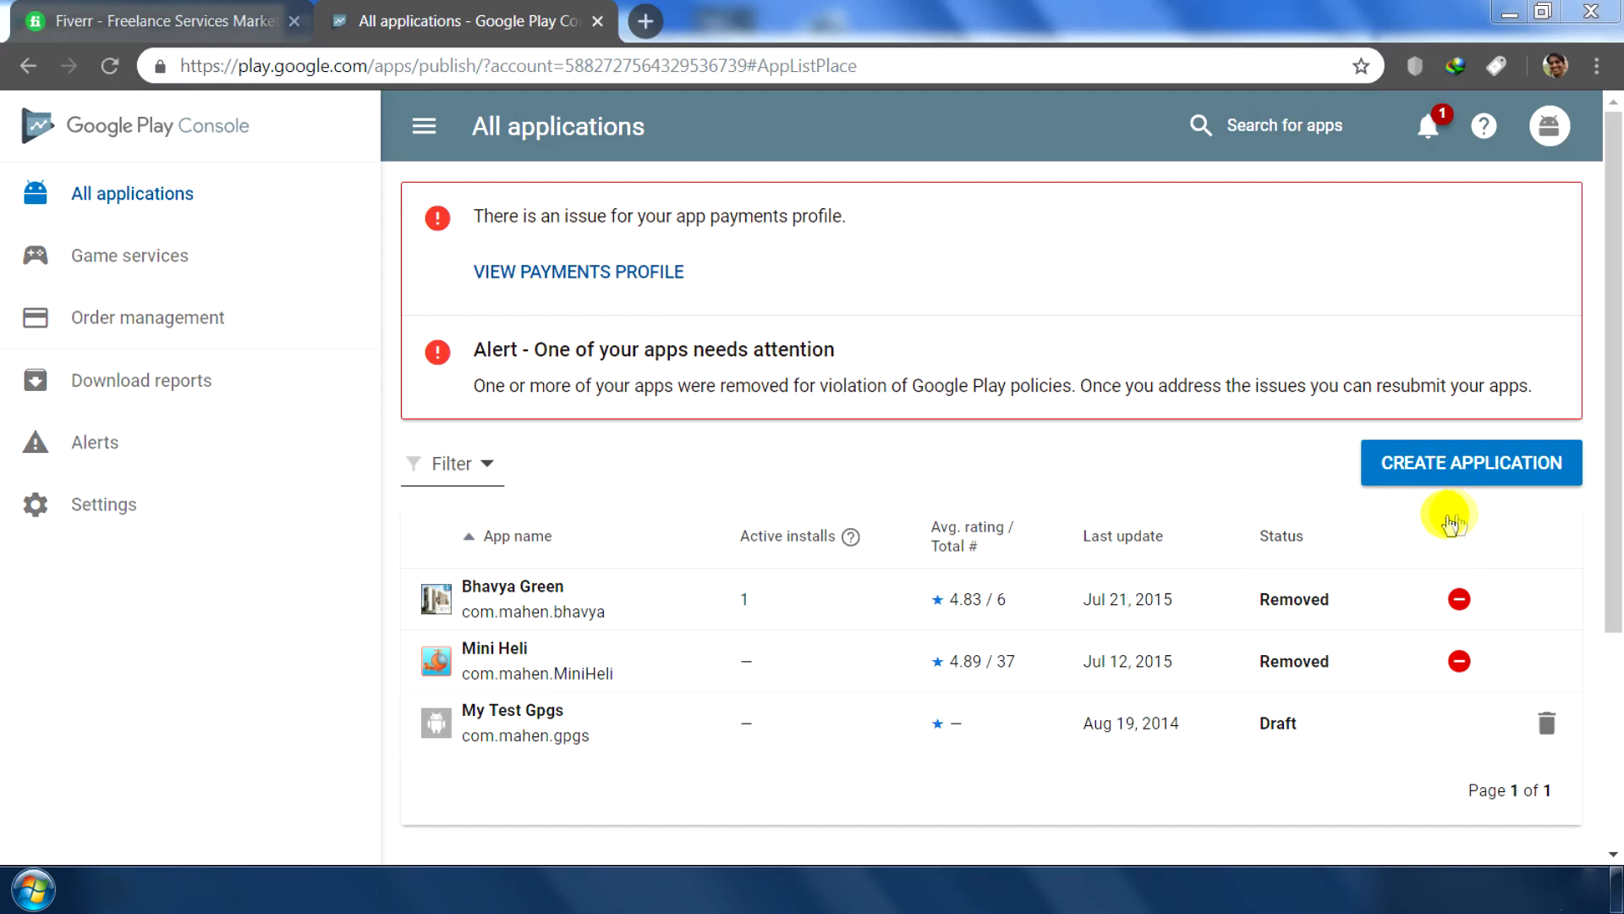
left_click(1444, 470)
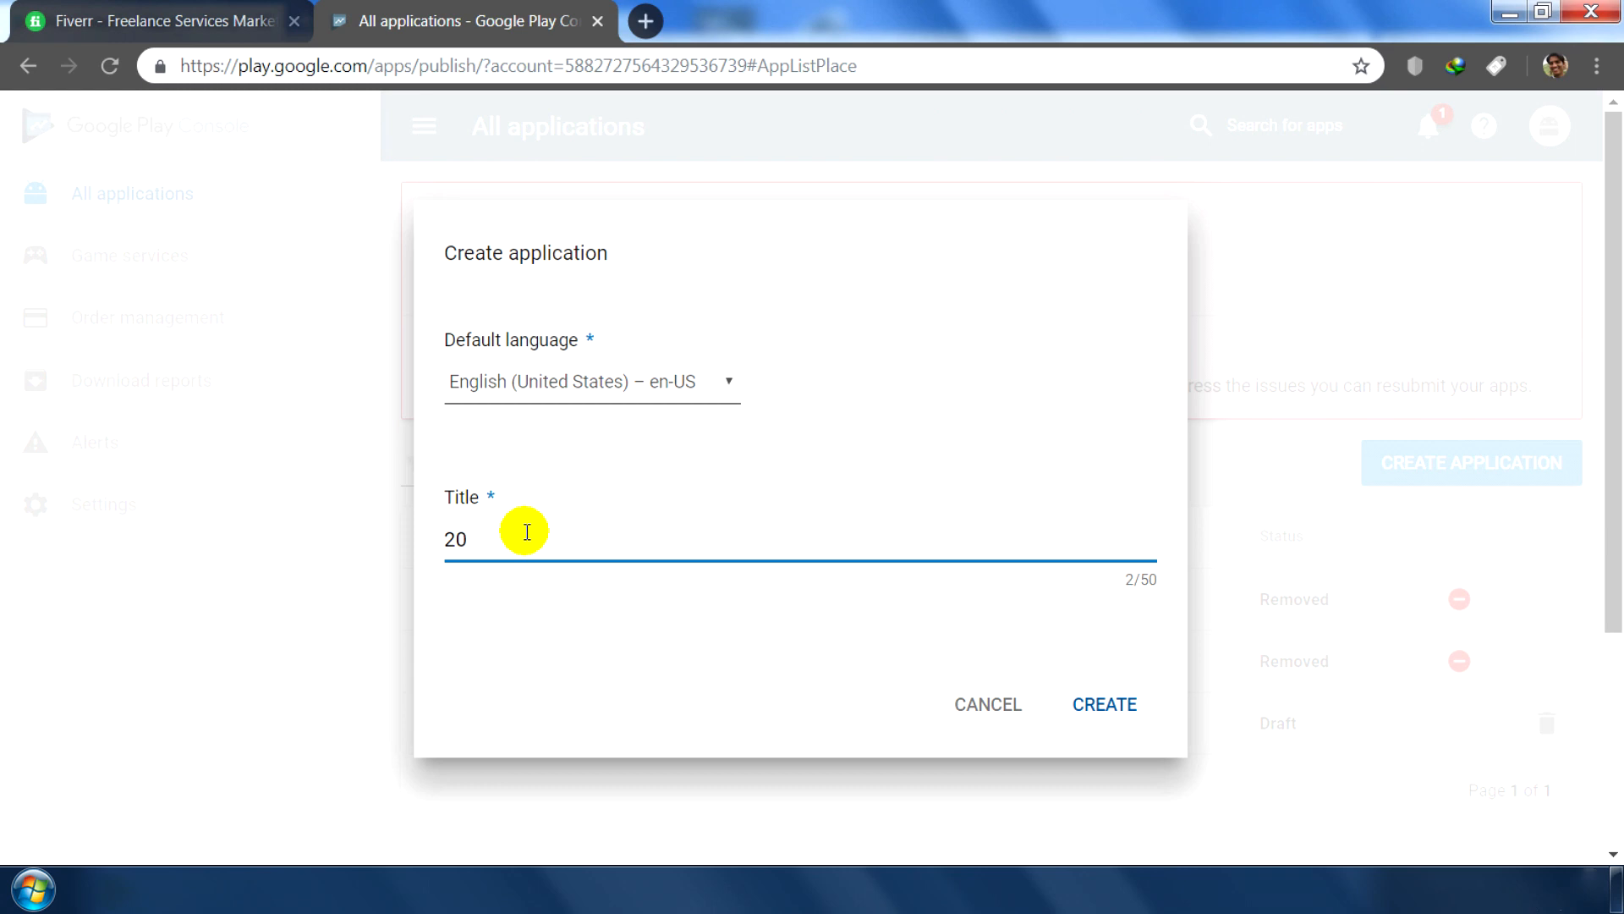
left_click(1109, 704)
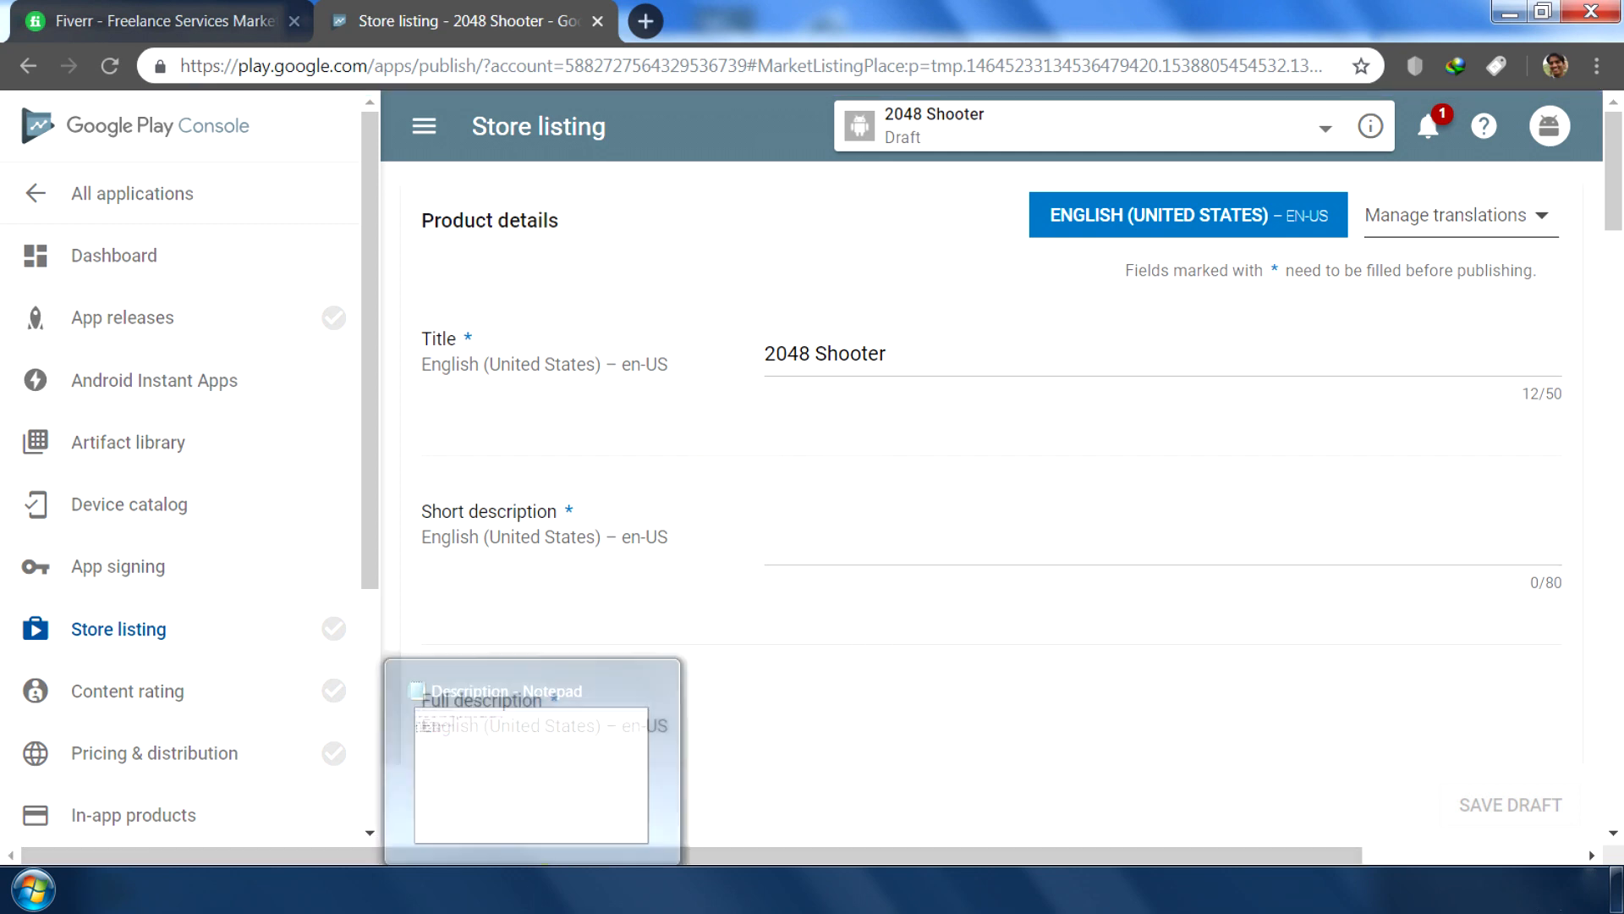
Step: Copy "Play the best free 2048 game with on touch shooting!" from the Description Notepad file into the store listing's short description
left_click(533, 890)
left_click_drag(1005, 449, 464, 441)
key("ctrl+c")
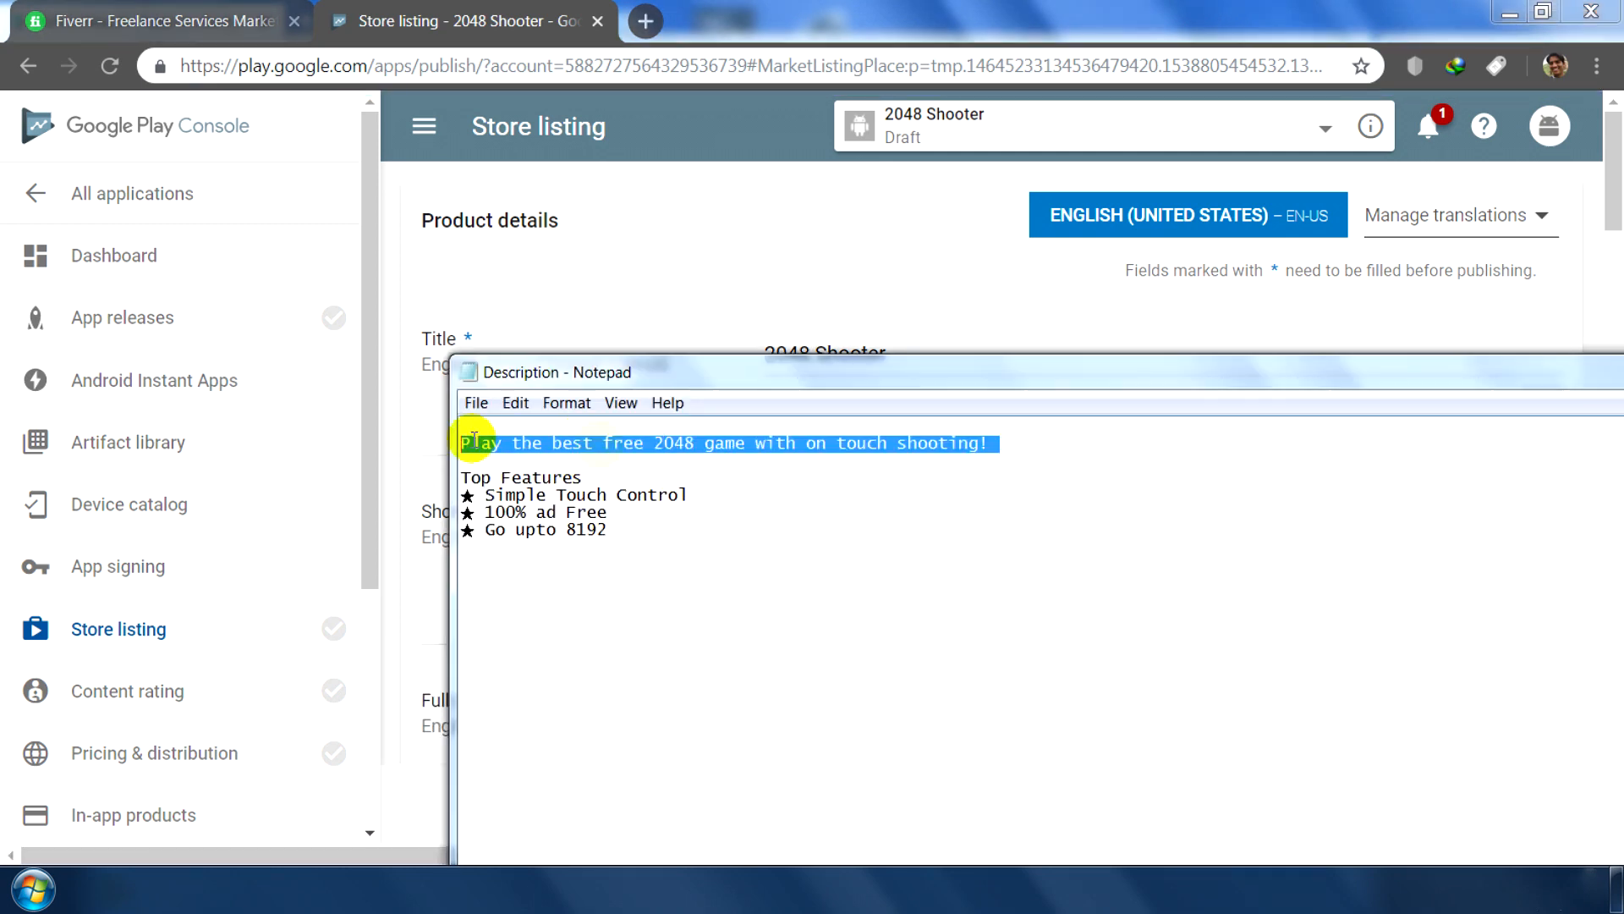
left_click_drag(1489, 381, 1291, 381)
left_click(1542, 367)
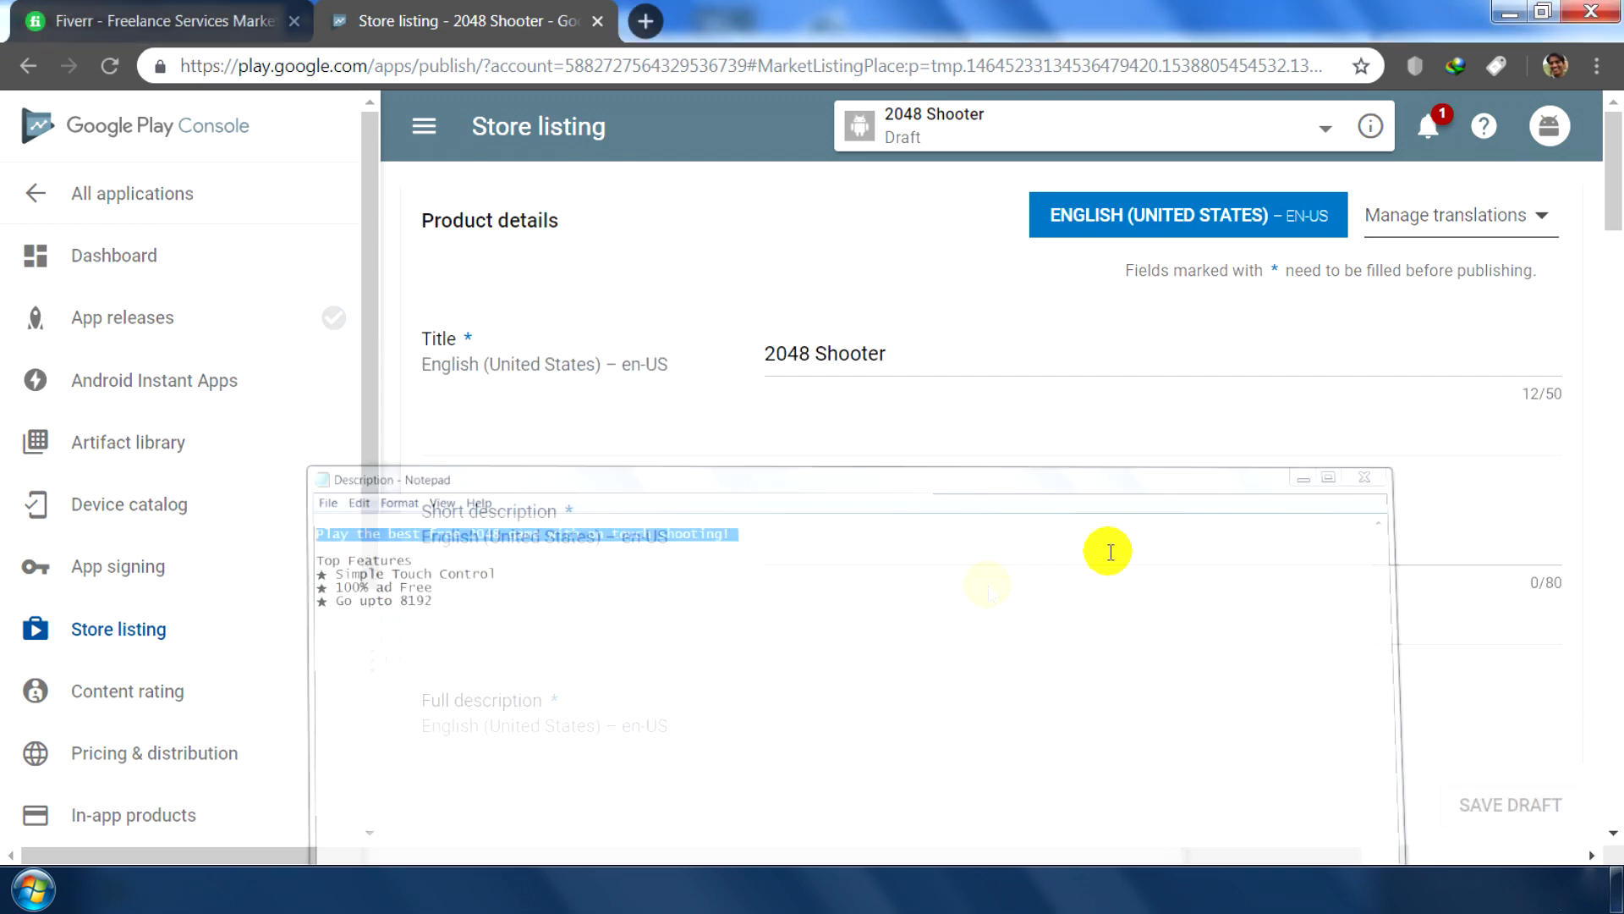
left_click(882, 555)
key("ctrl+v")
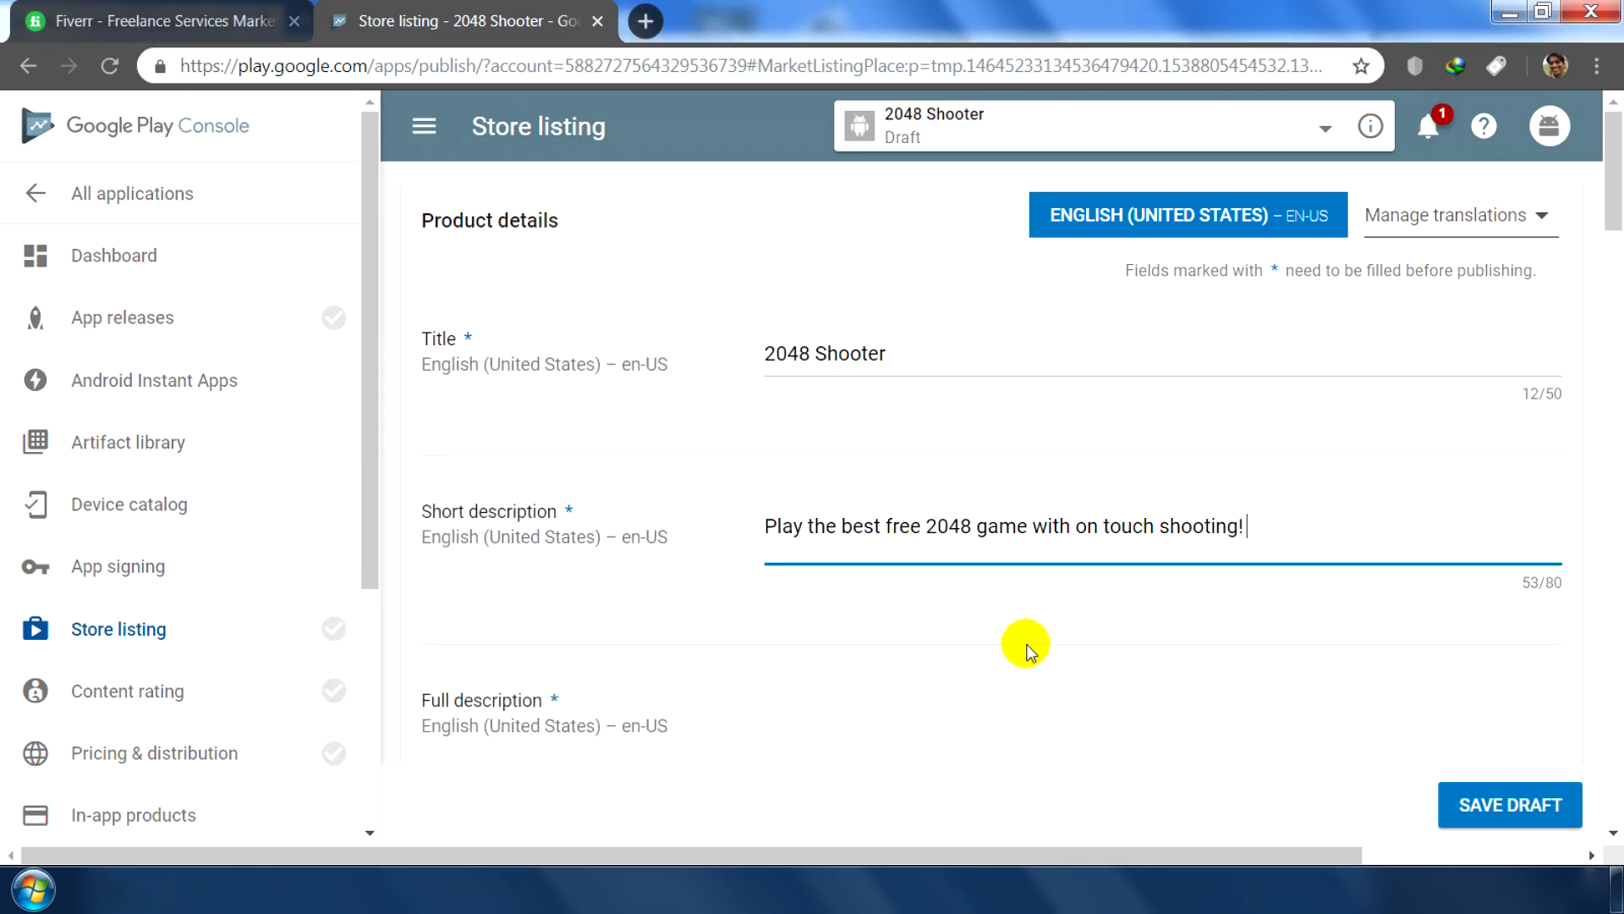
Step: Fill the full description with the "Top Features" heading and its three starred lines from the Description Notepad file, with the last reading "Go up to 8192"
scroll(1024, 643, "down", 3)
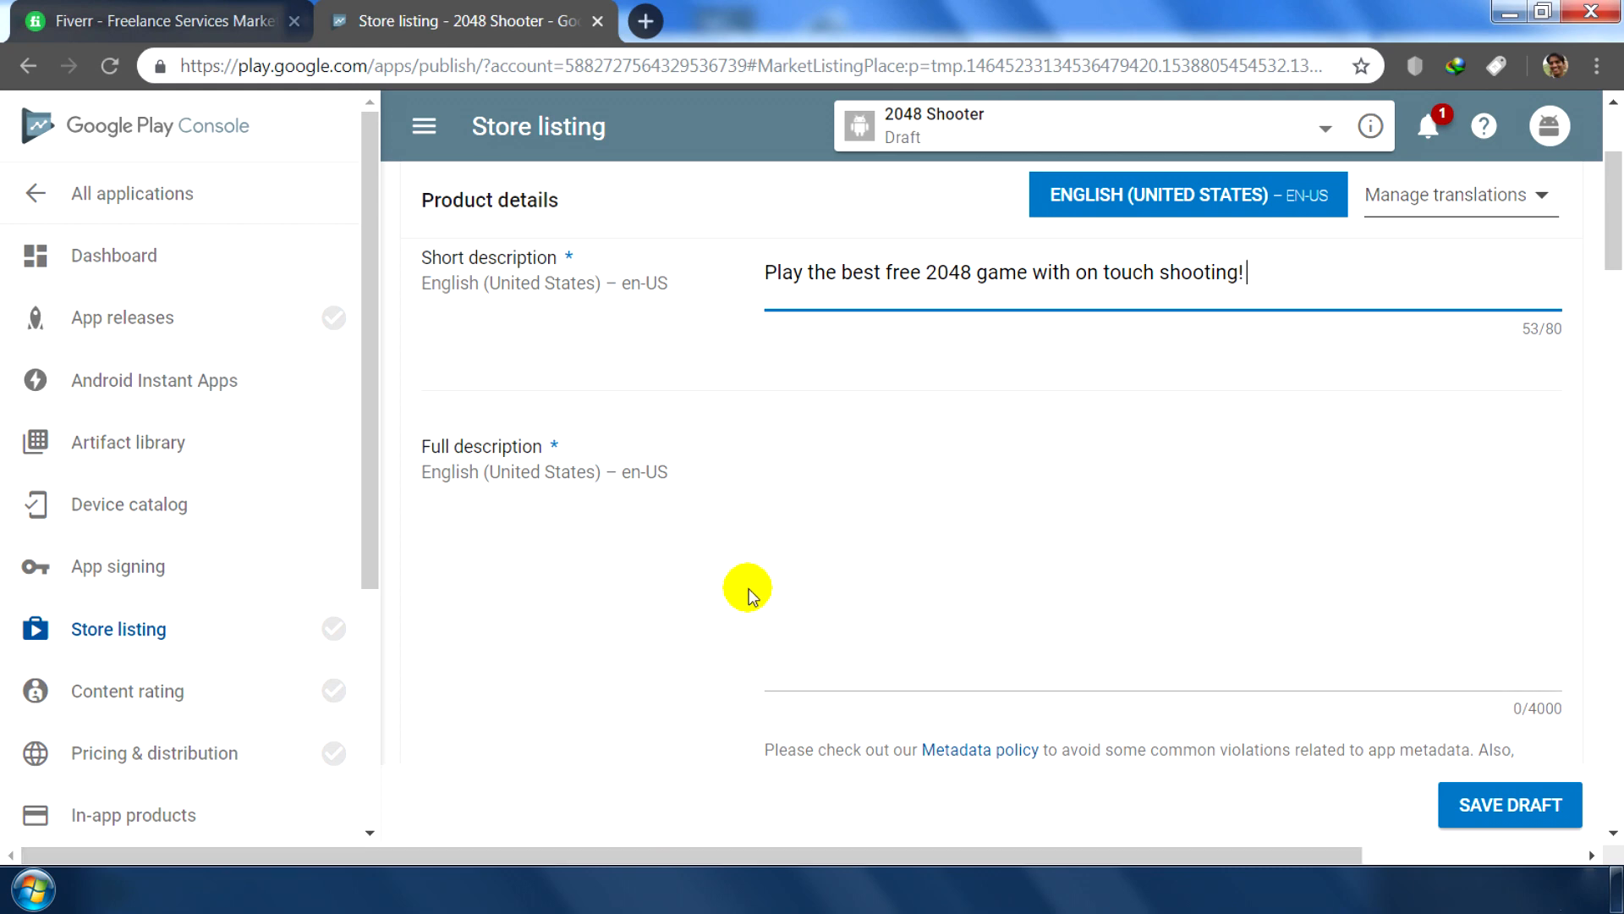
scroll(749, 592, "down", 1)
left_click(609, 888)
left_click_drag(460, 527, 239, 475)
key("ctrl+c")
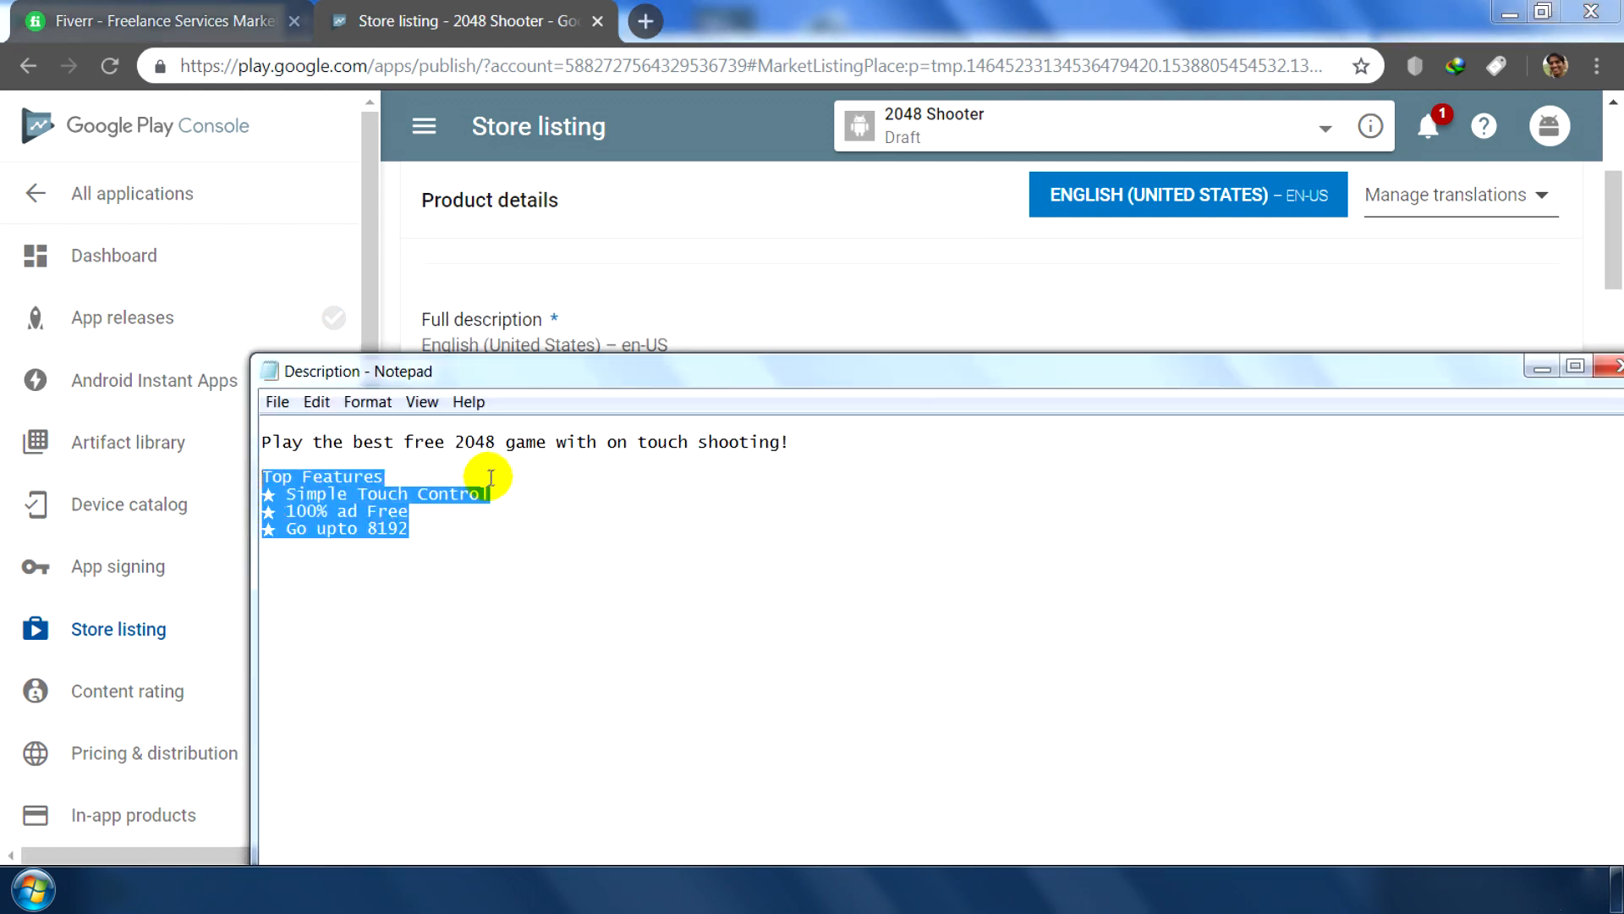
left_click(1538, 372)
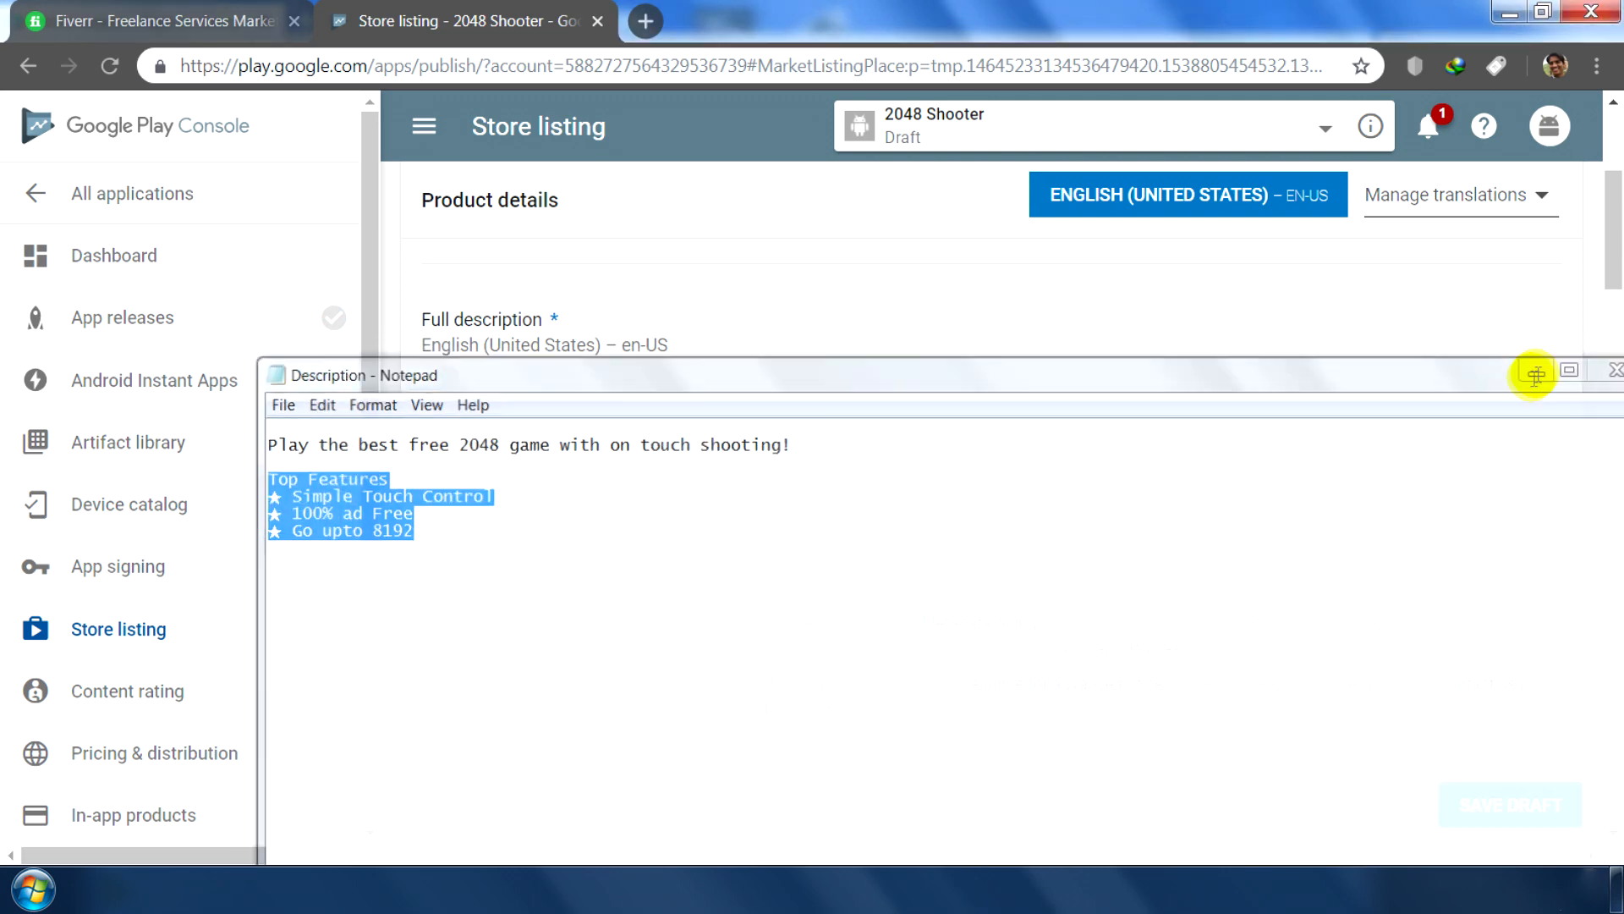
left_click(948, 533)
key("ctrl+v")
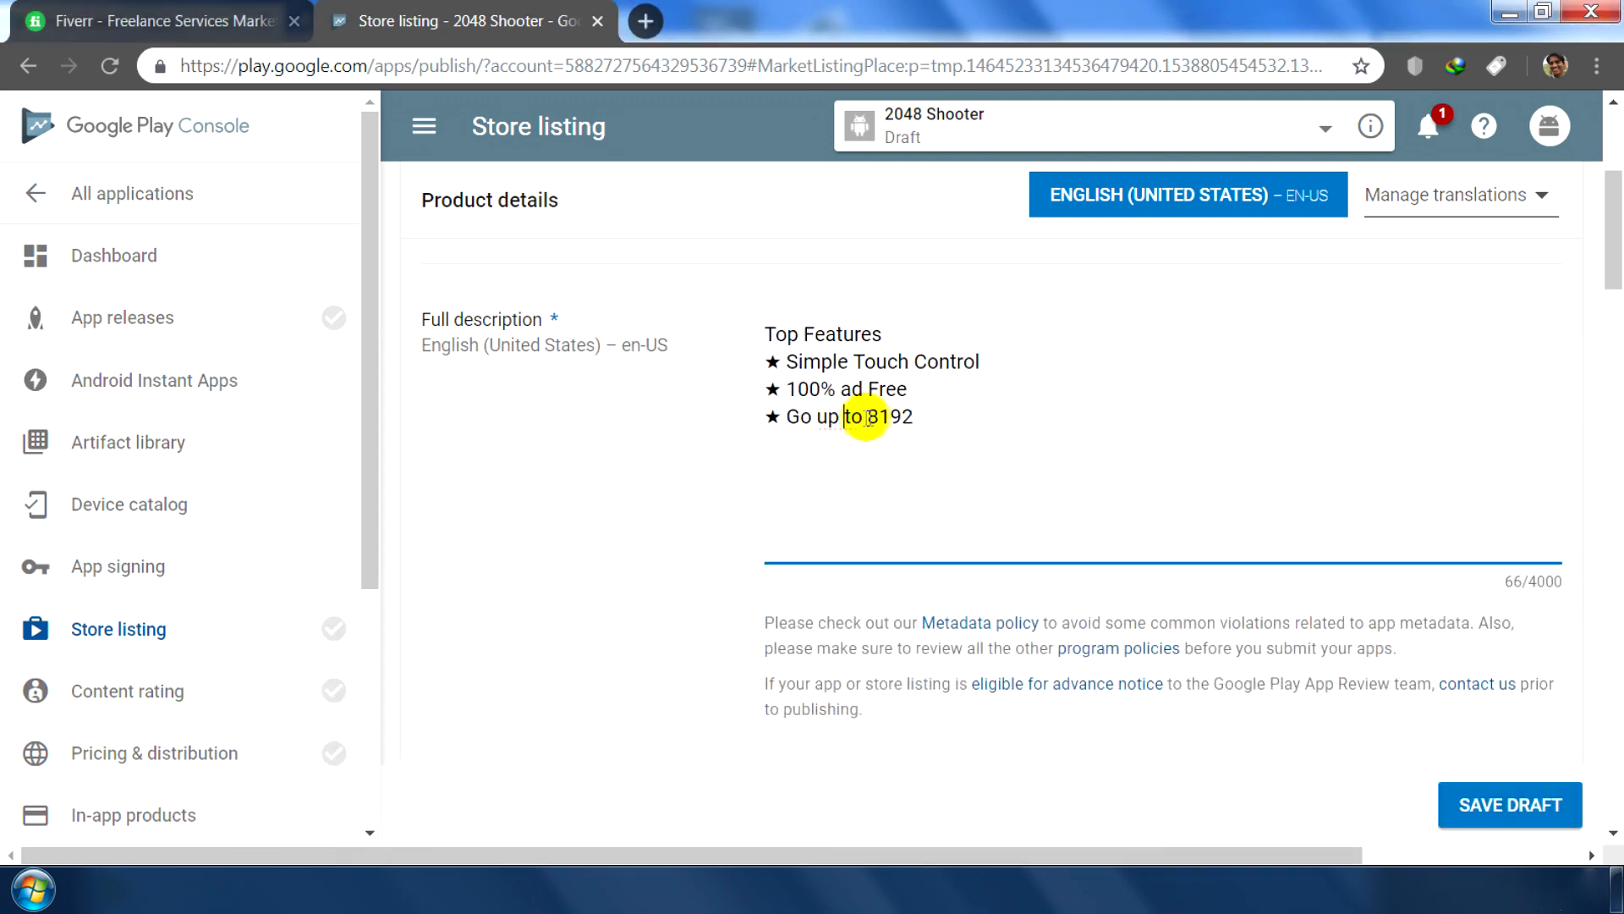
Step: Upload the images phone_1 through phone_4 as the phone screenshots in the store listing
scroll(996, 477, "up", 2)
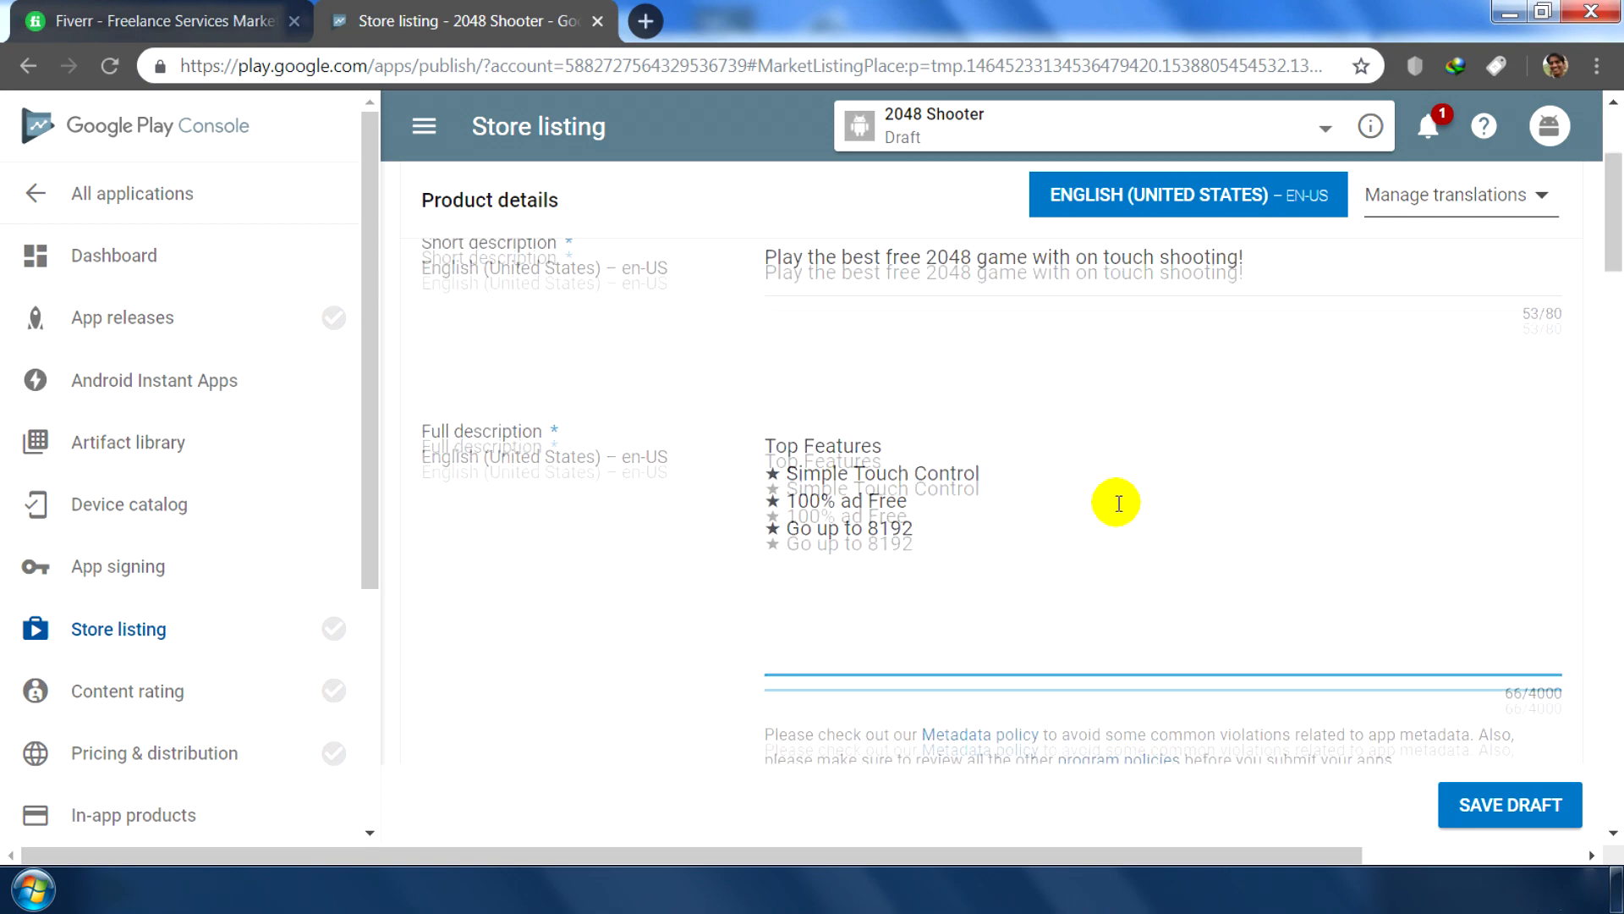
scroll(1114, 500, "down", 4)
scroll(1116, 506, "down", 6)
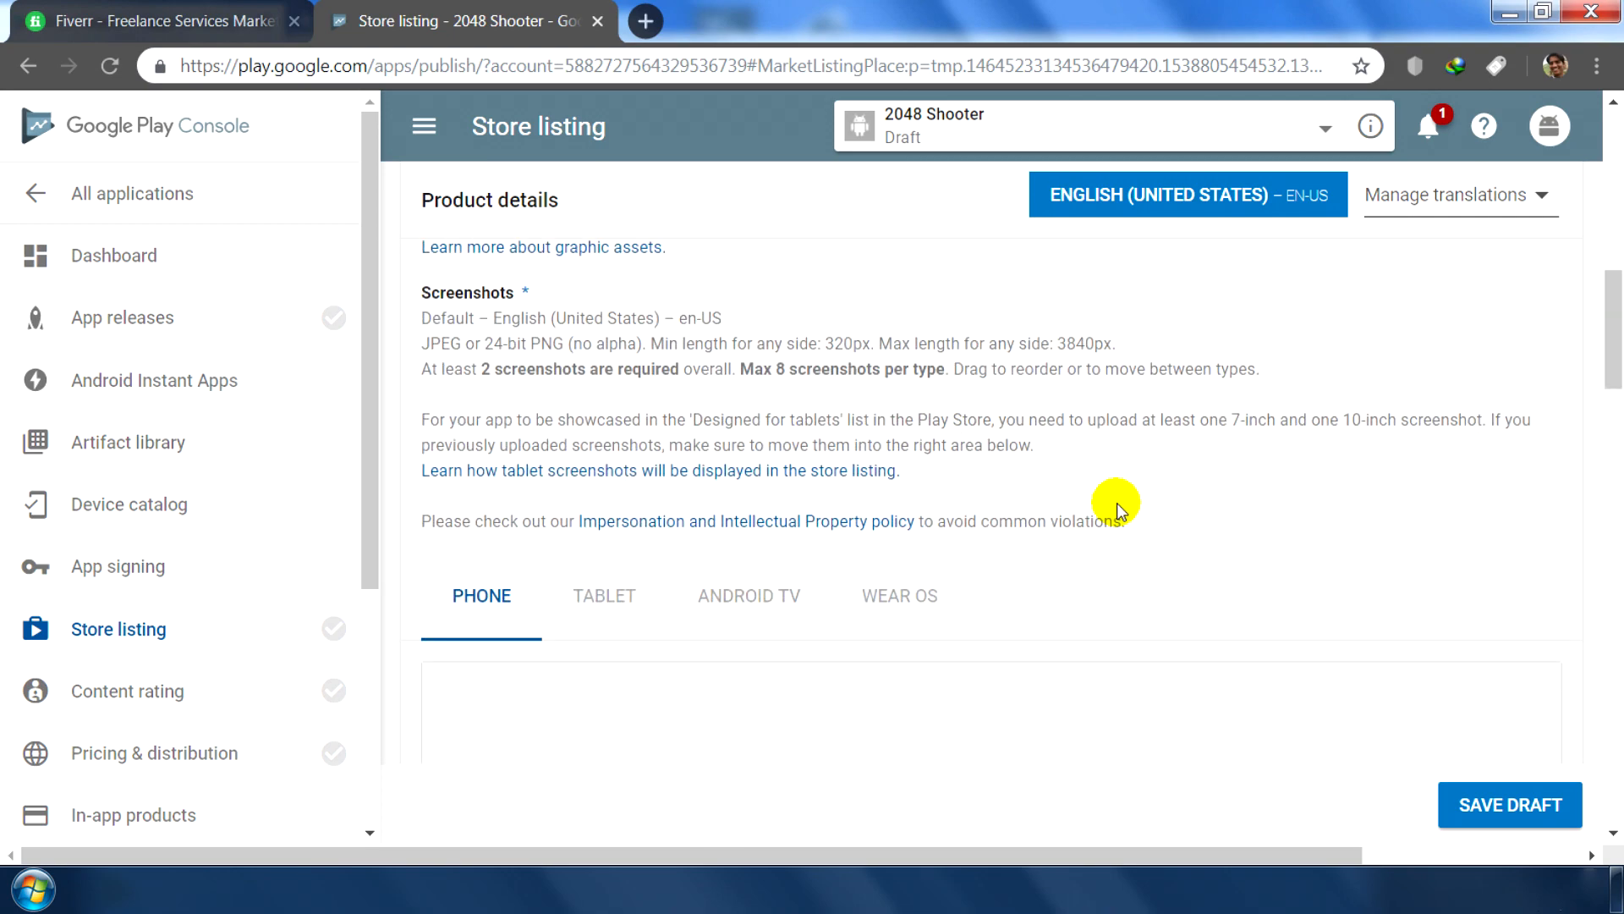
scroll(761, 465, "down", 3)
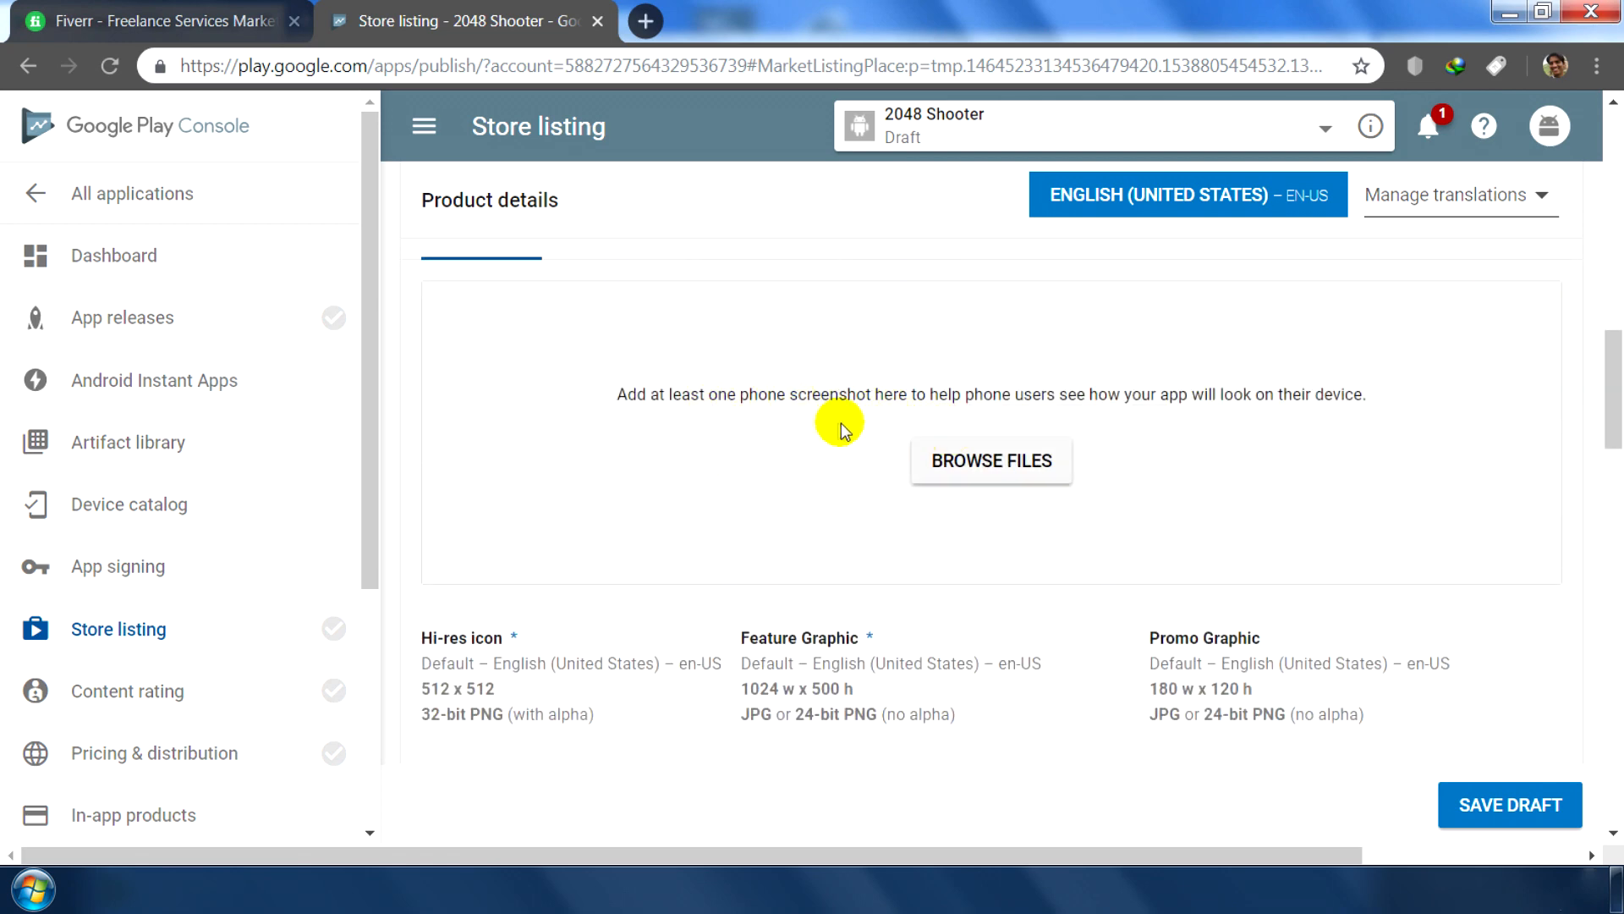
scroll(851, 427, "up", 2)
left_click(1027, 592)
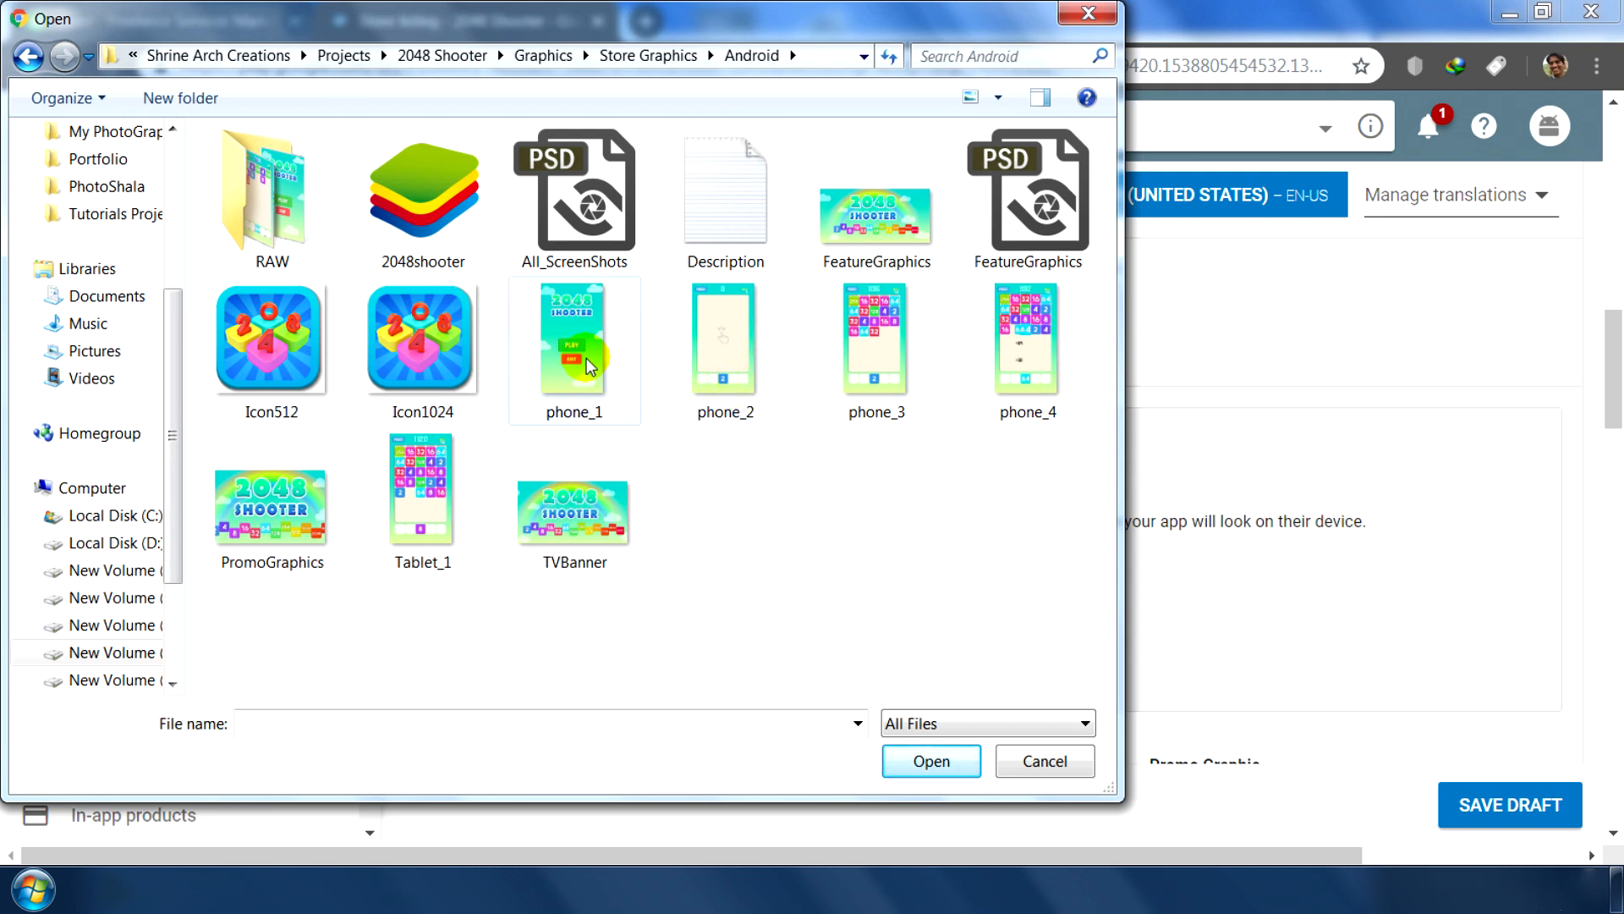
left_click(559, 354)
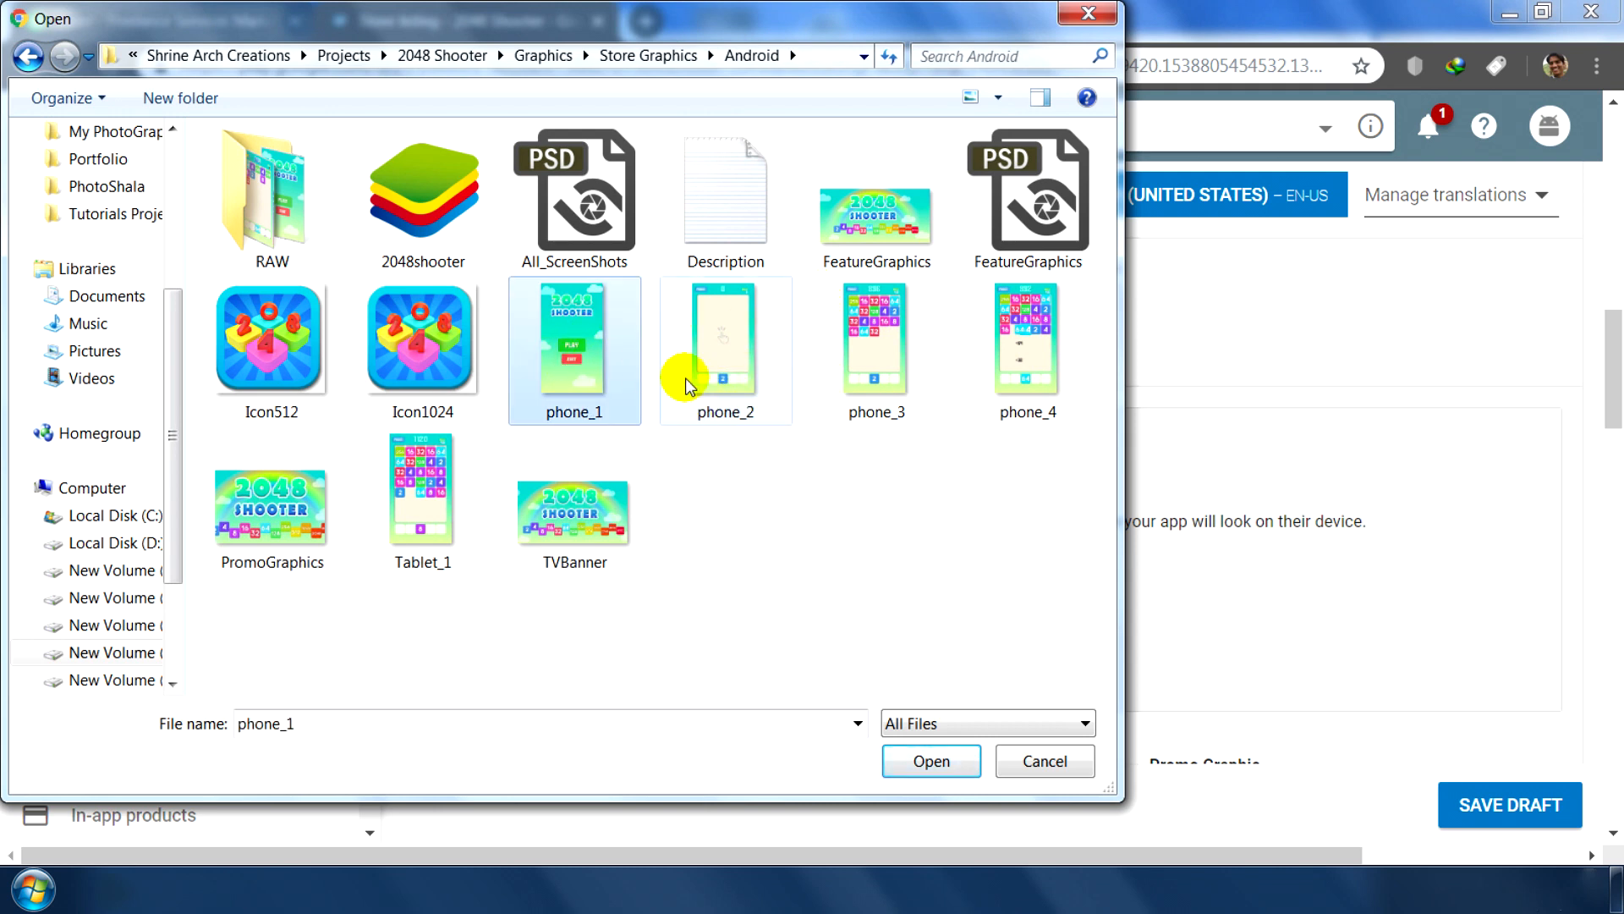
left_click(1025, 364, "shift")
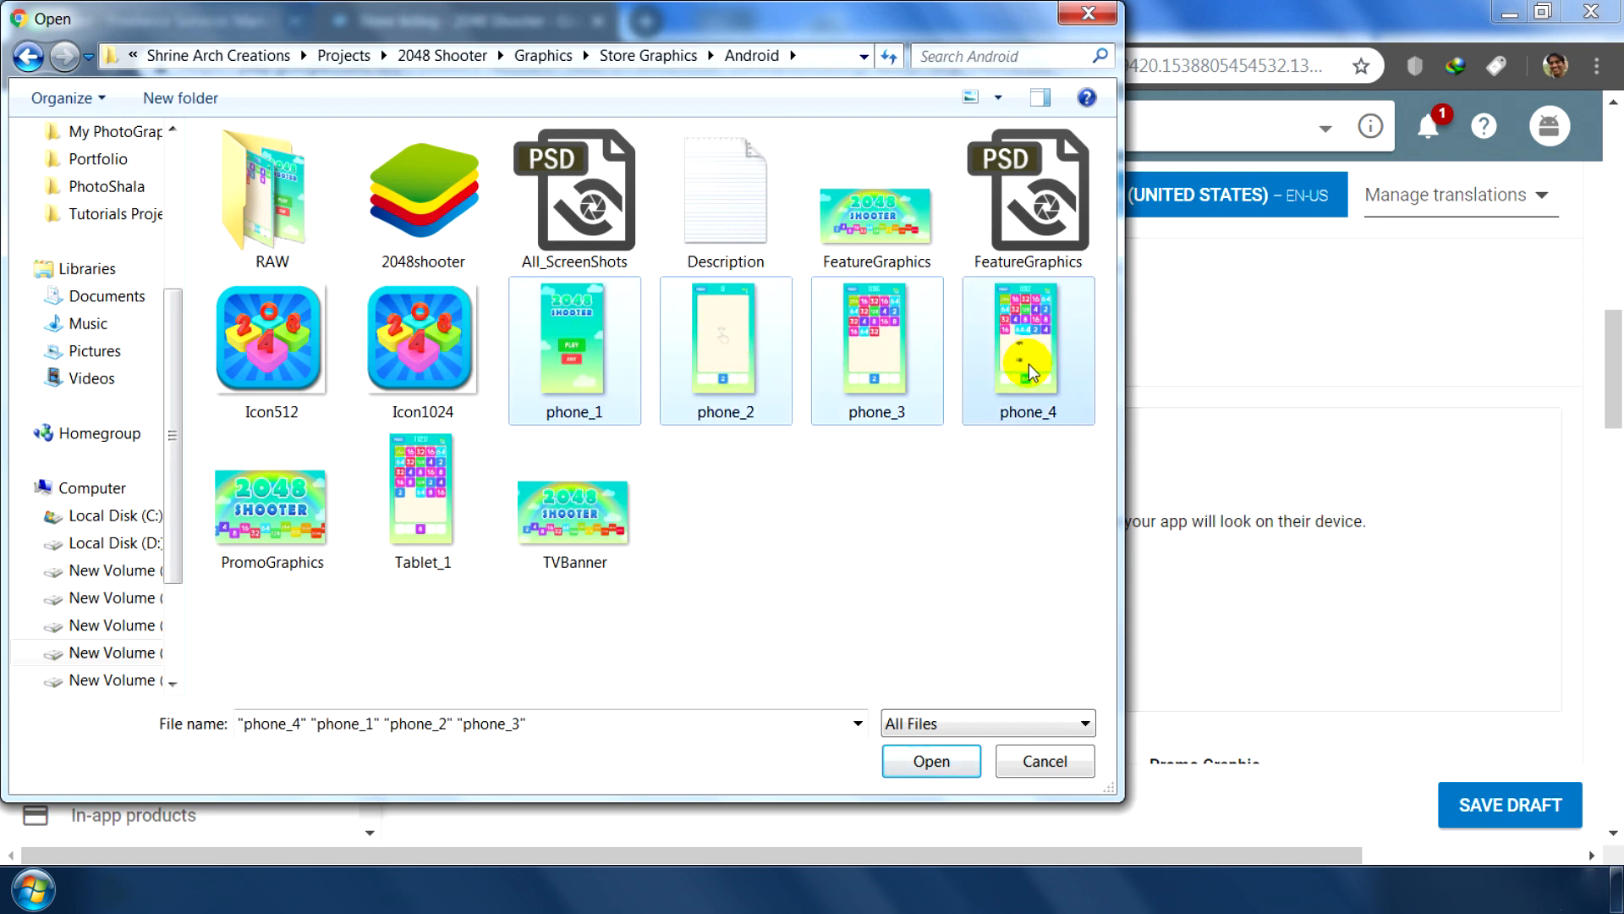
left_click(931, 762)
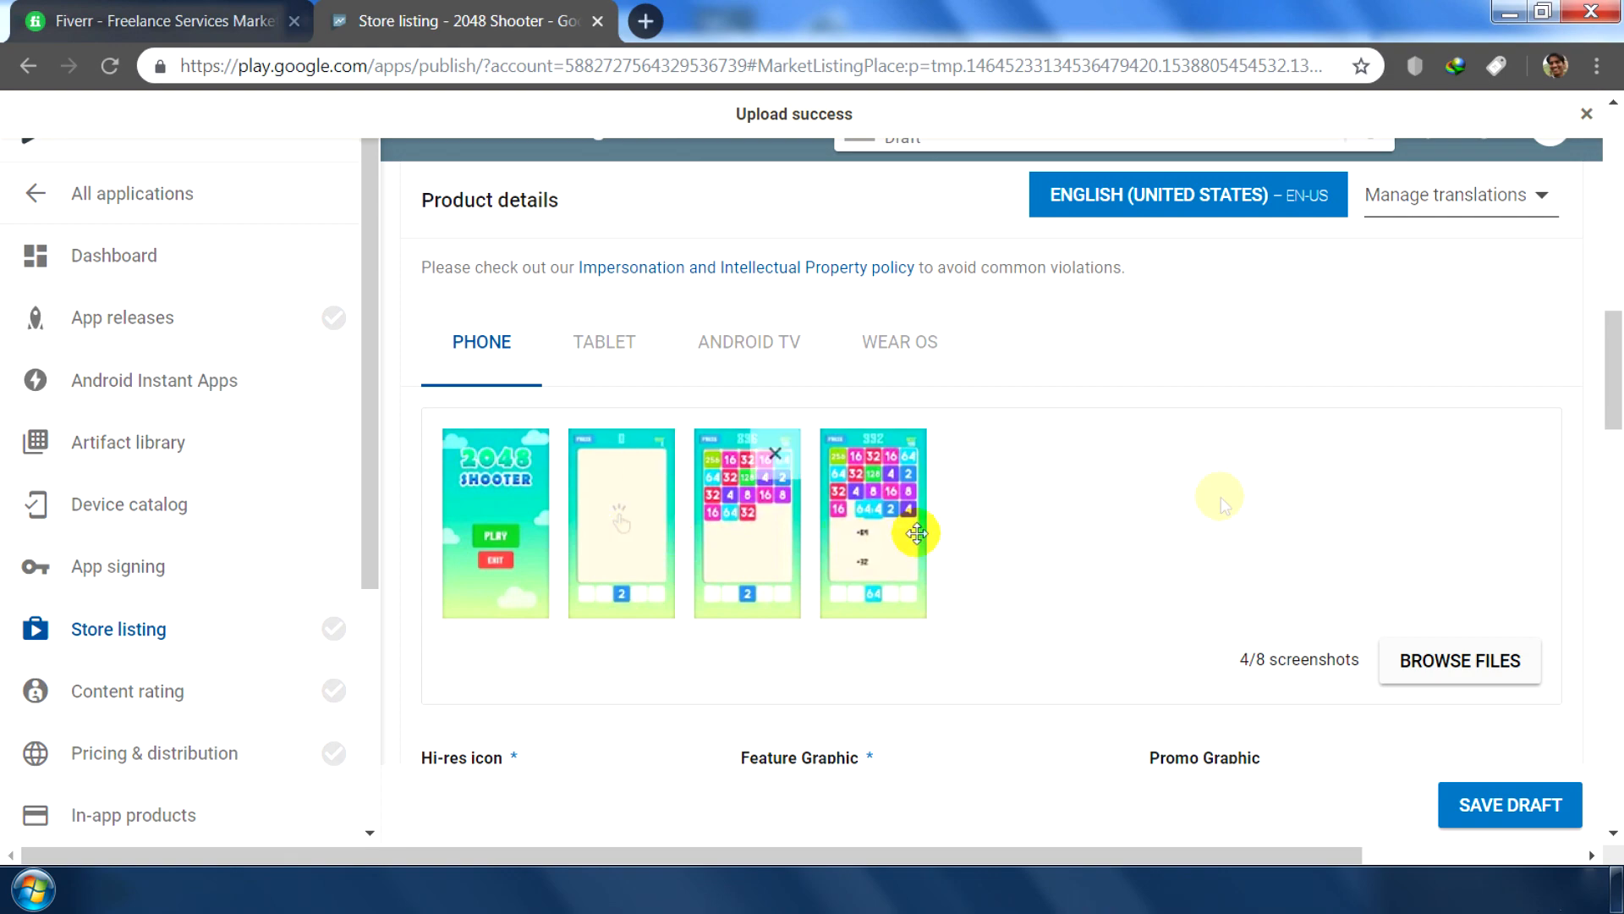
Step: Upload the Icon512 image as the store listing's hi-res icon
left_click_drag(1611, 385, 1608, 453)
left_click(569, 501)
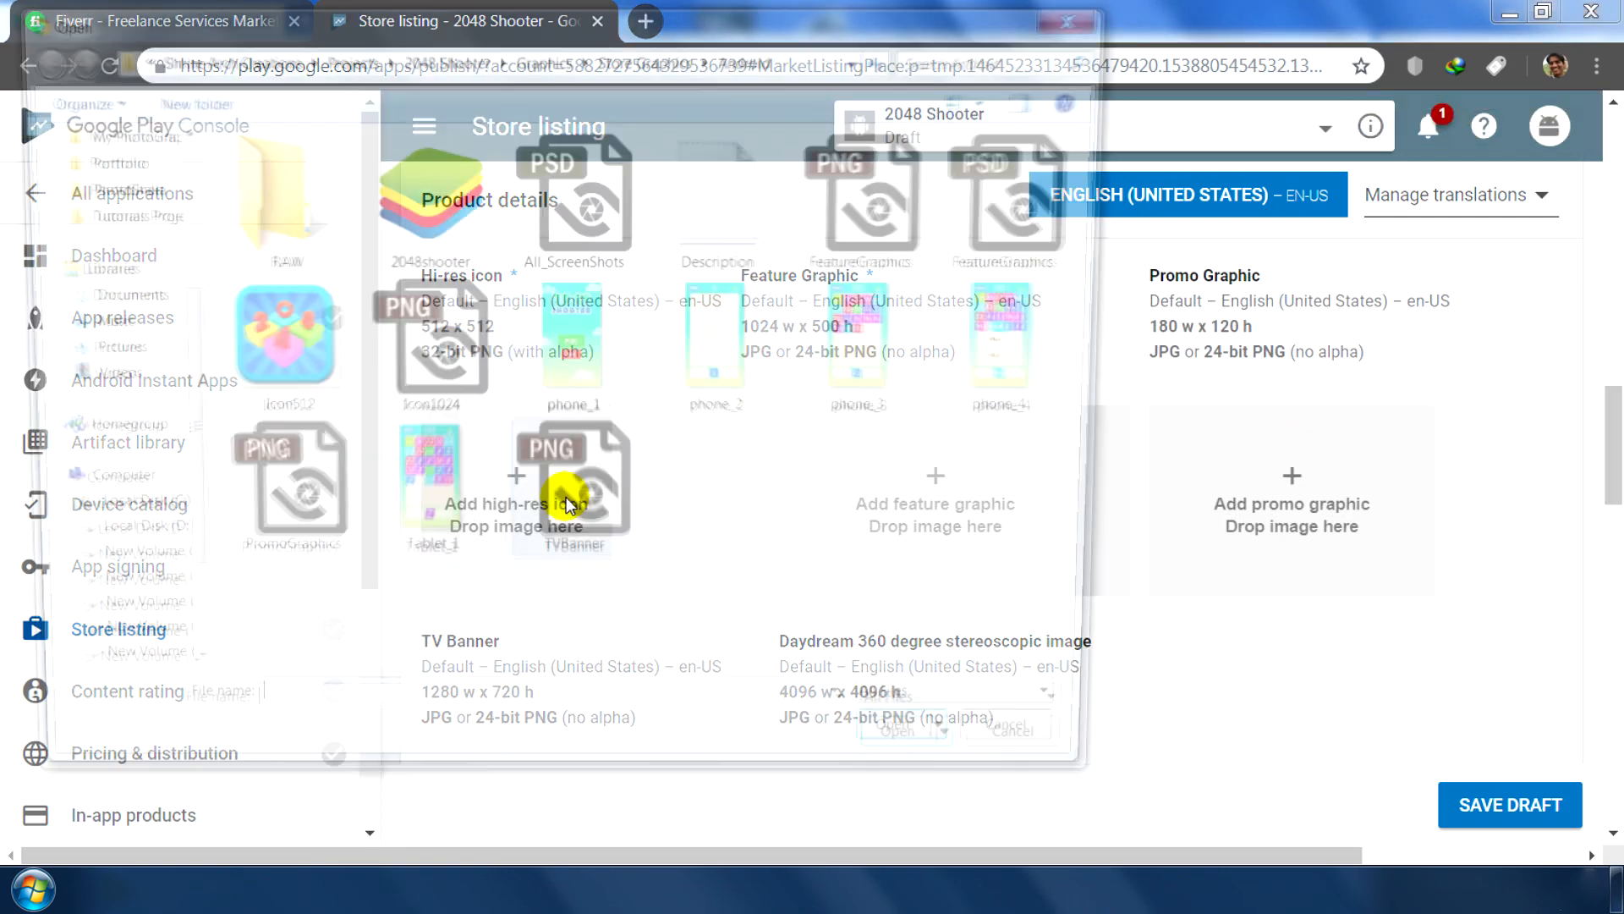
left_click(326, 412)
double_click(326, 412)
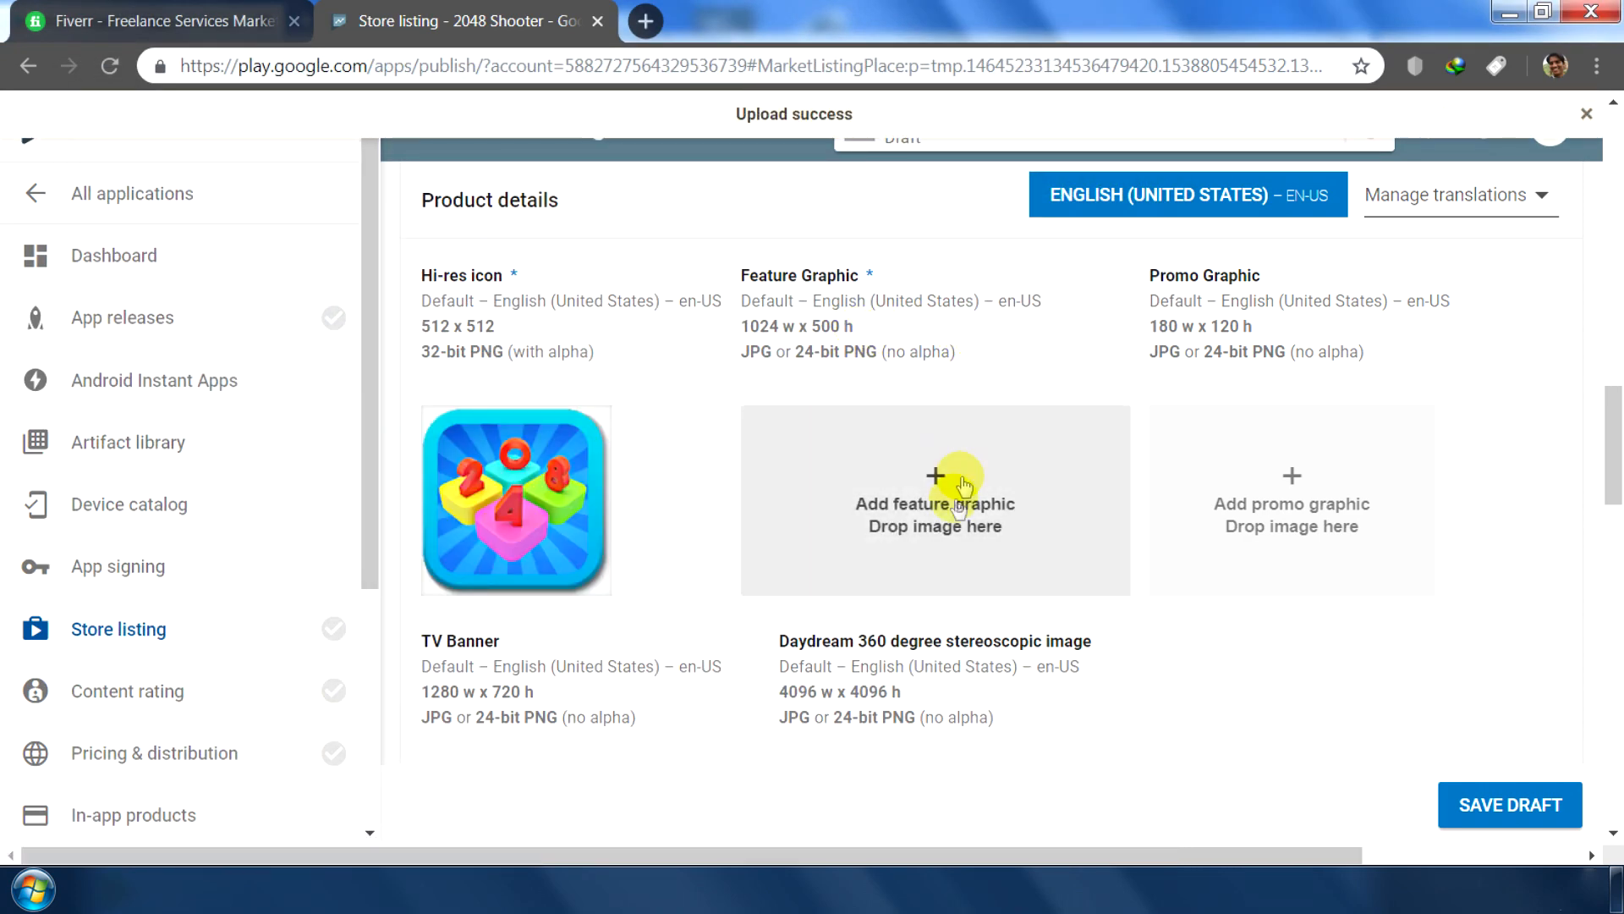
Step: Upload the FeatureGraphics image as the feature graphic and the PromoGraphics image as the promo graphic
left_click(953, 529)
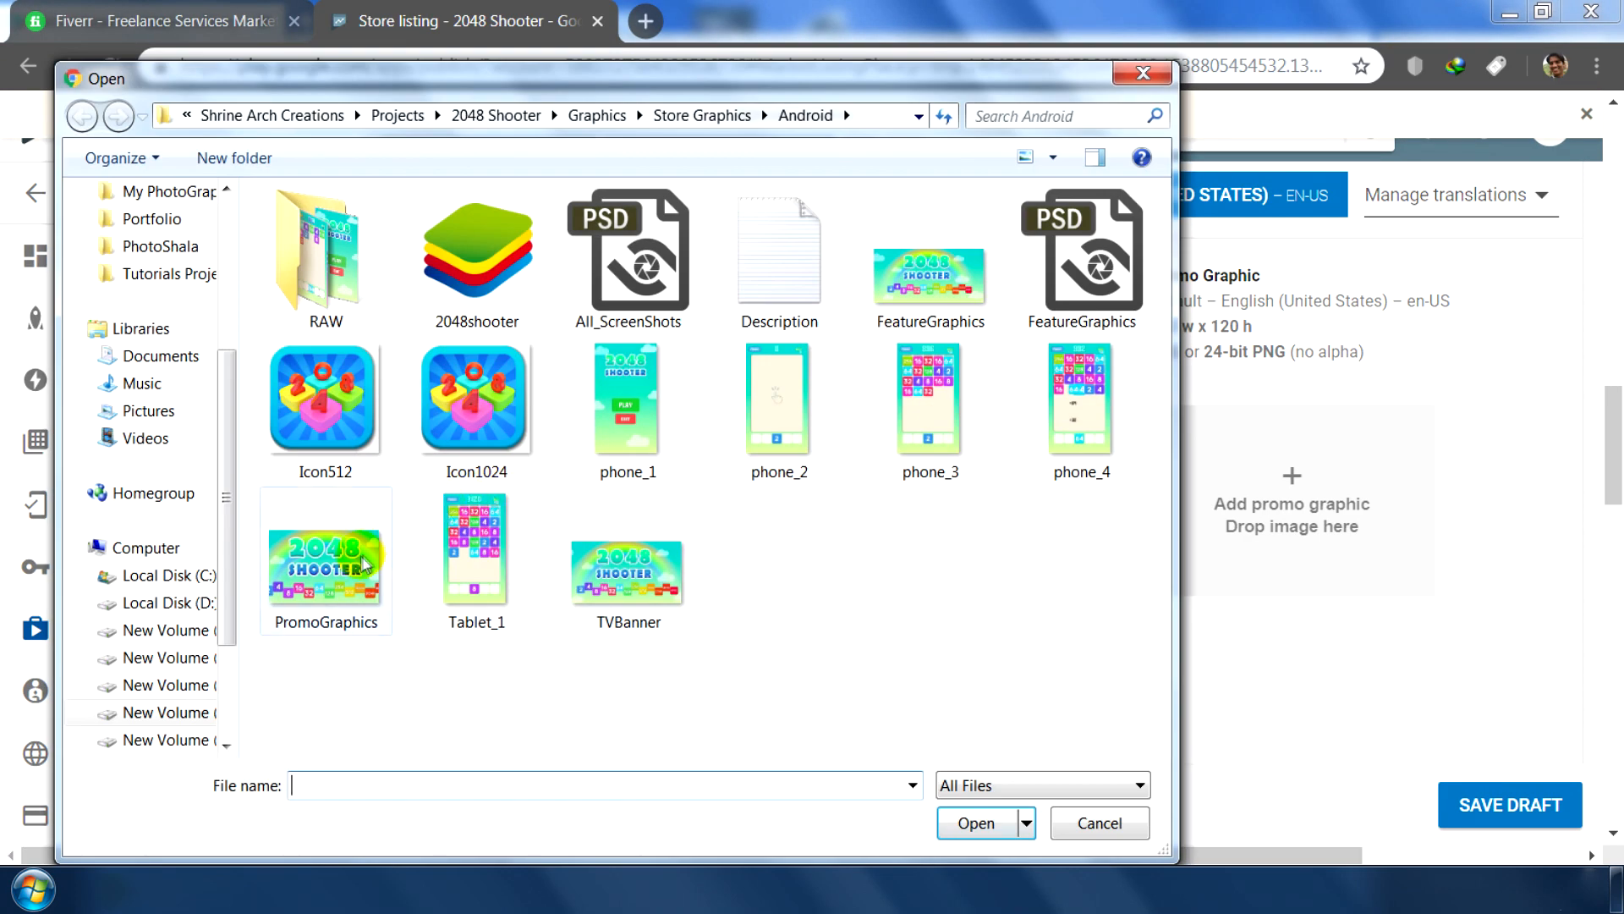
left_click(931, 326)
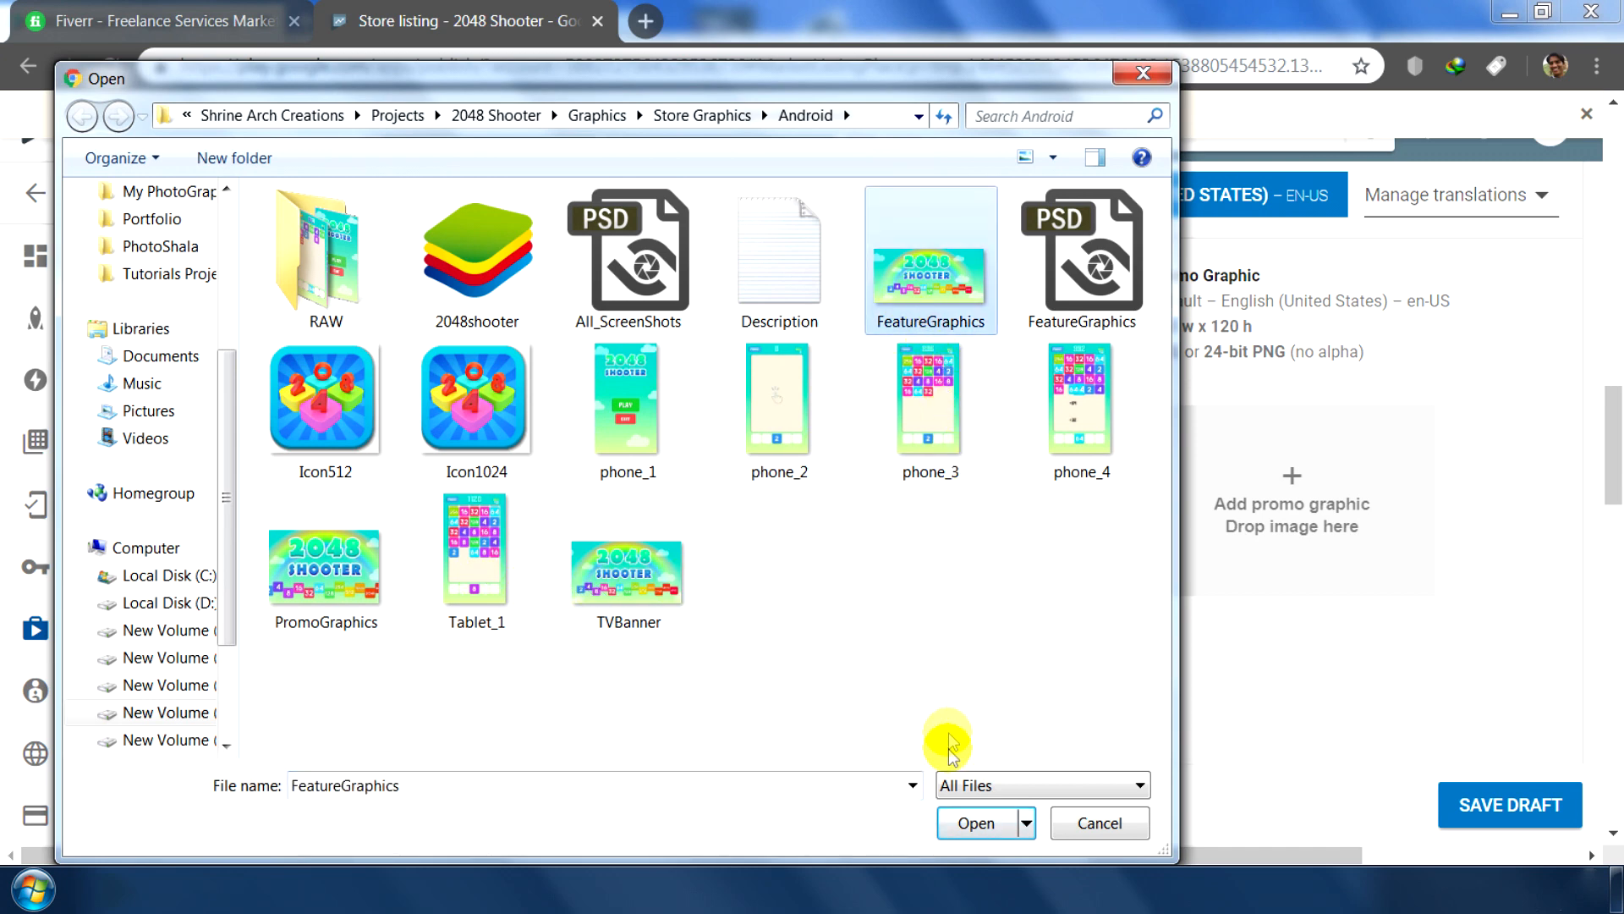
left_click(973, 823)
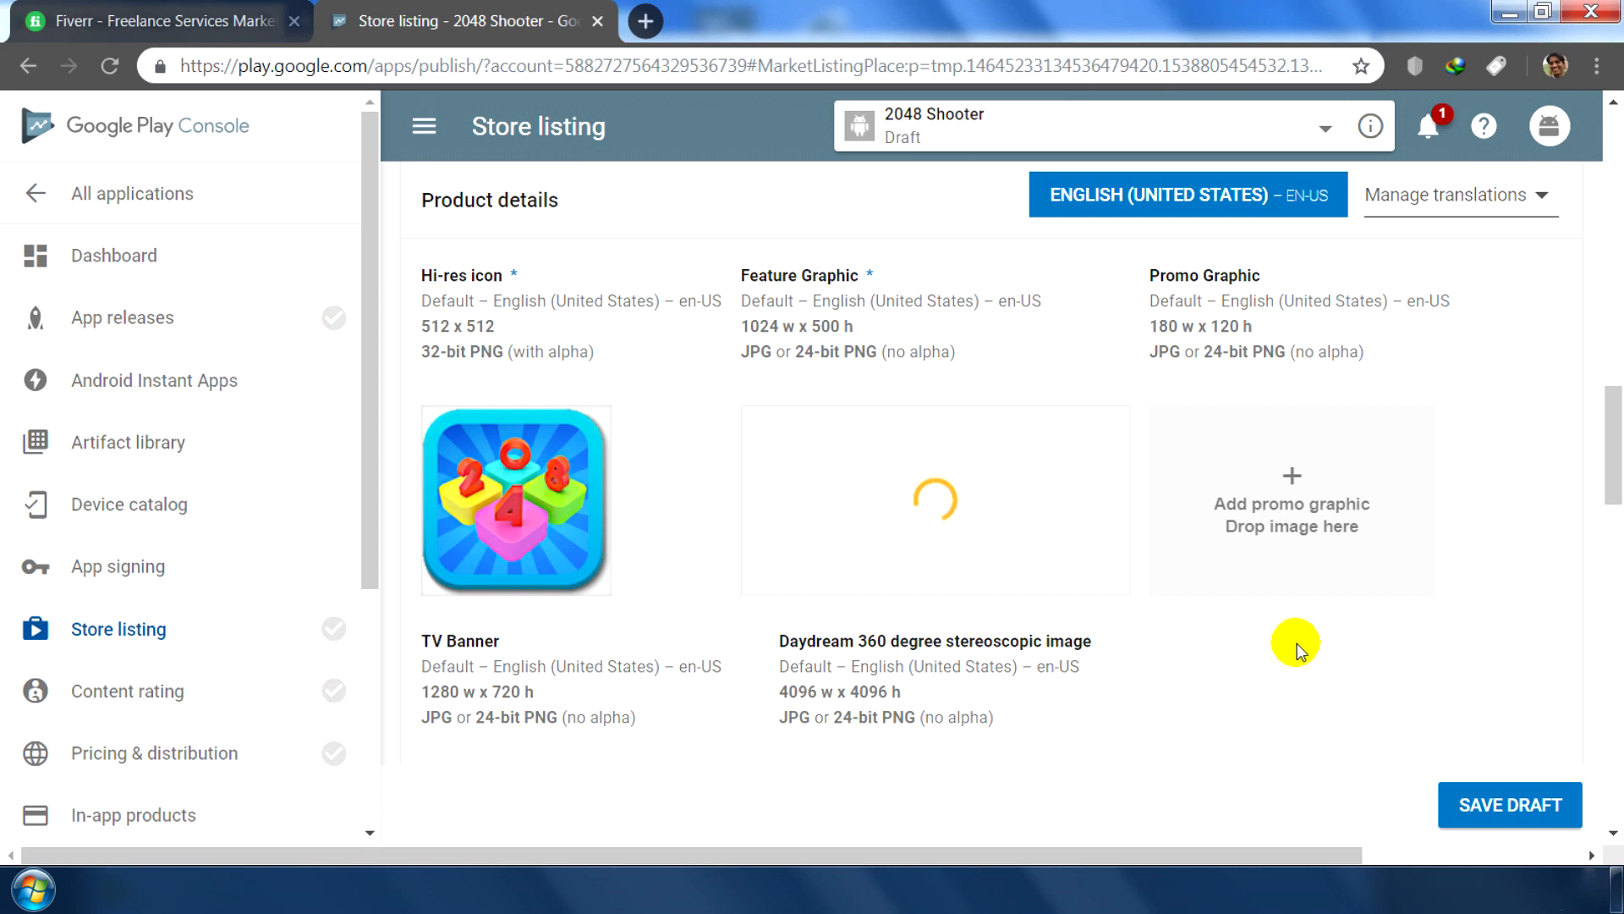
left_click(1306, 511)
left_click(328, 562)
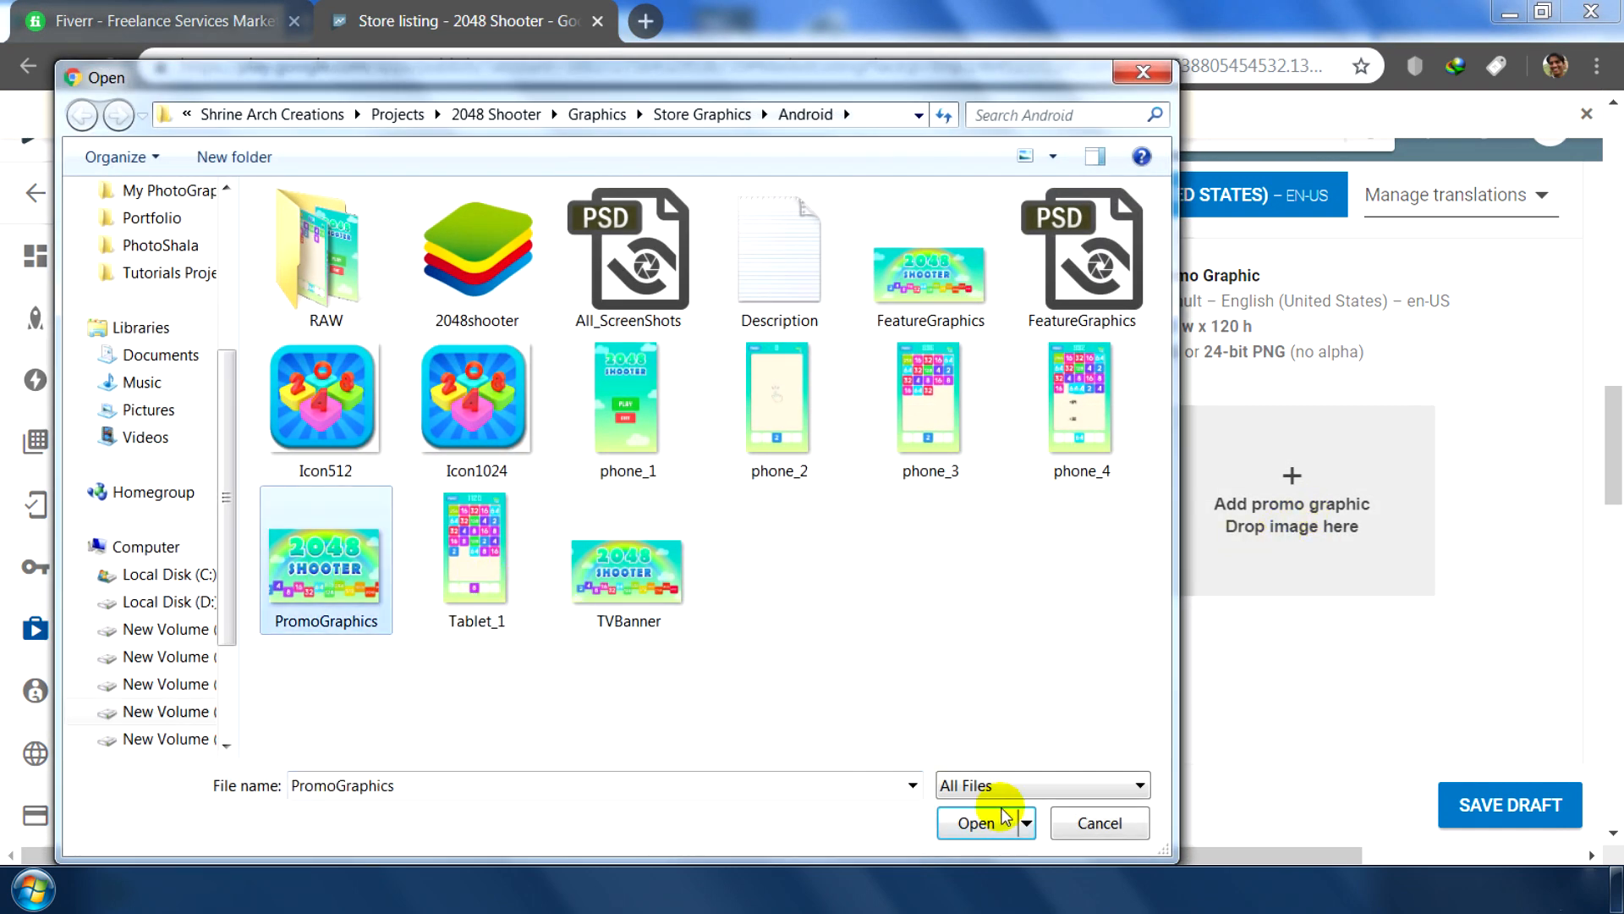
left_click(981, 797)
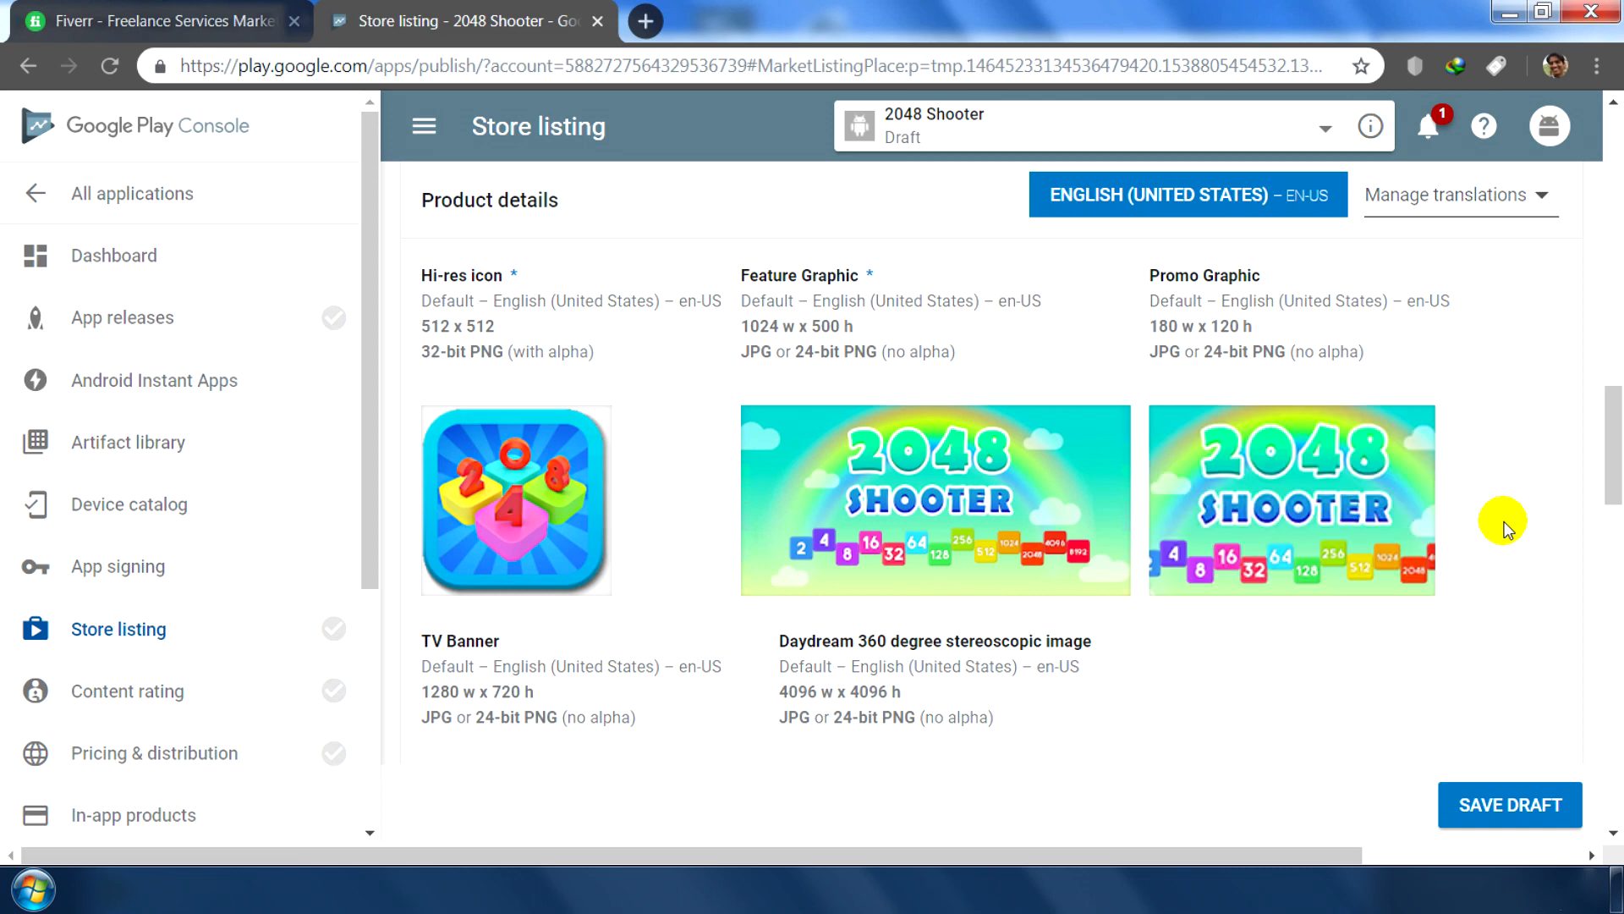
Step: Set the application type to Games and the category to Puzzle in the listing's categorization
scroll(1498, 522, "down", 5)
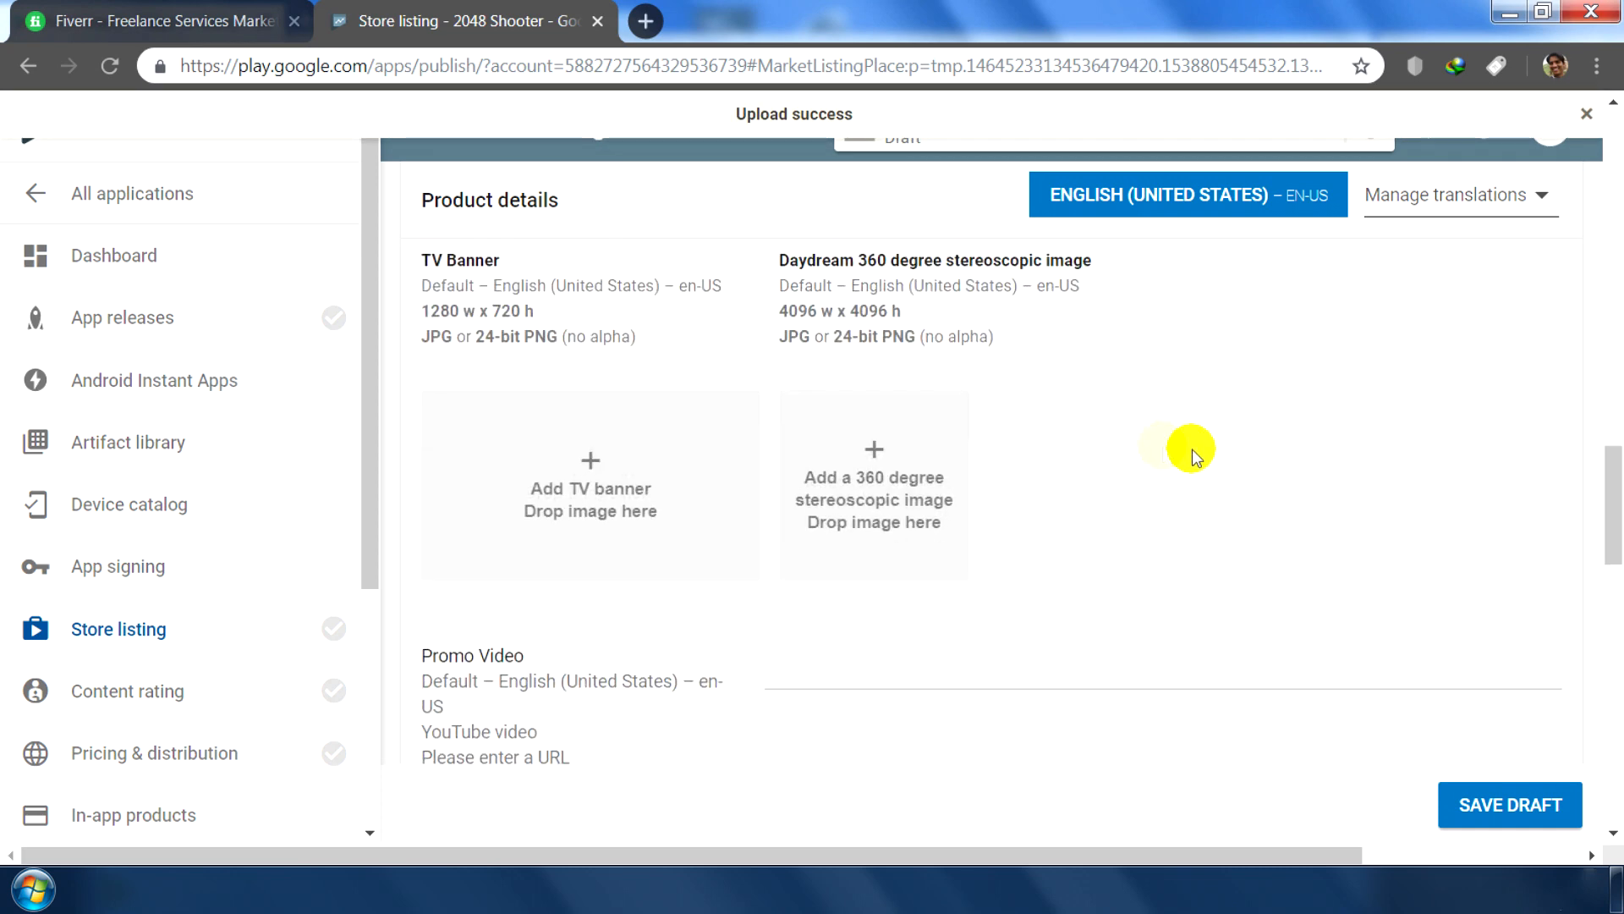
scroll(1094, 472, "down", 3)
scroll(848, 423, "down", 3)
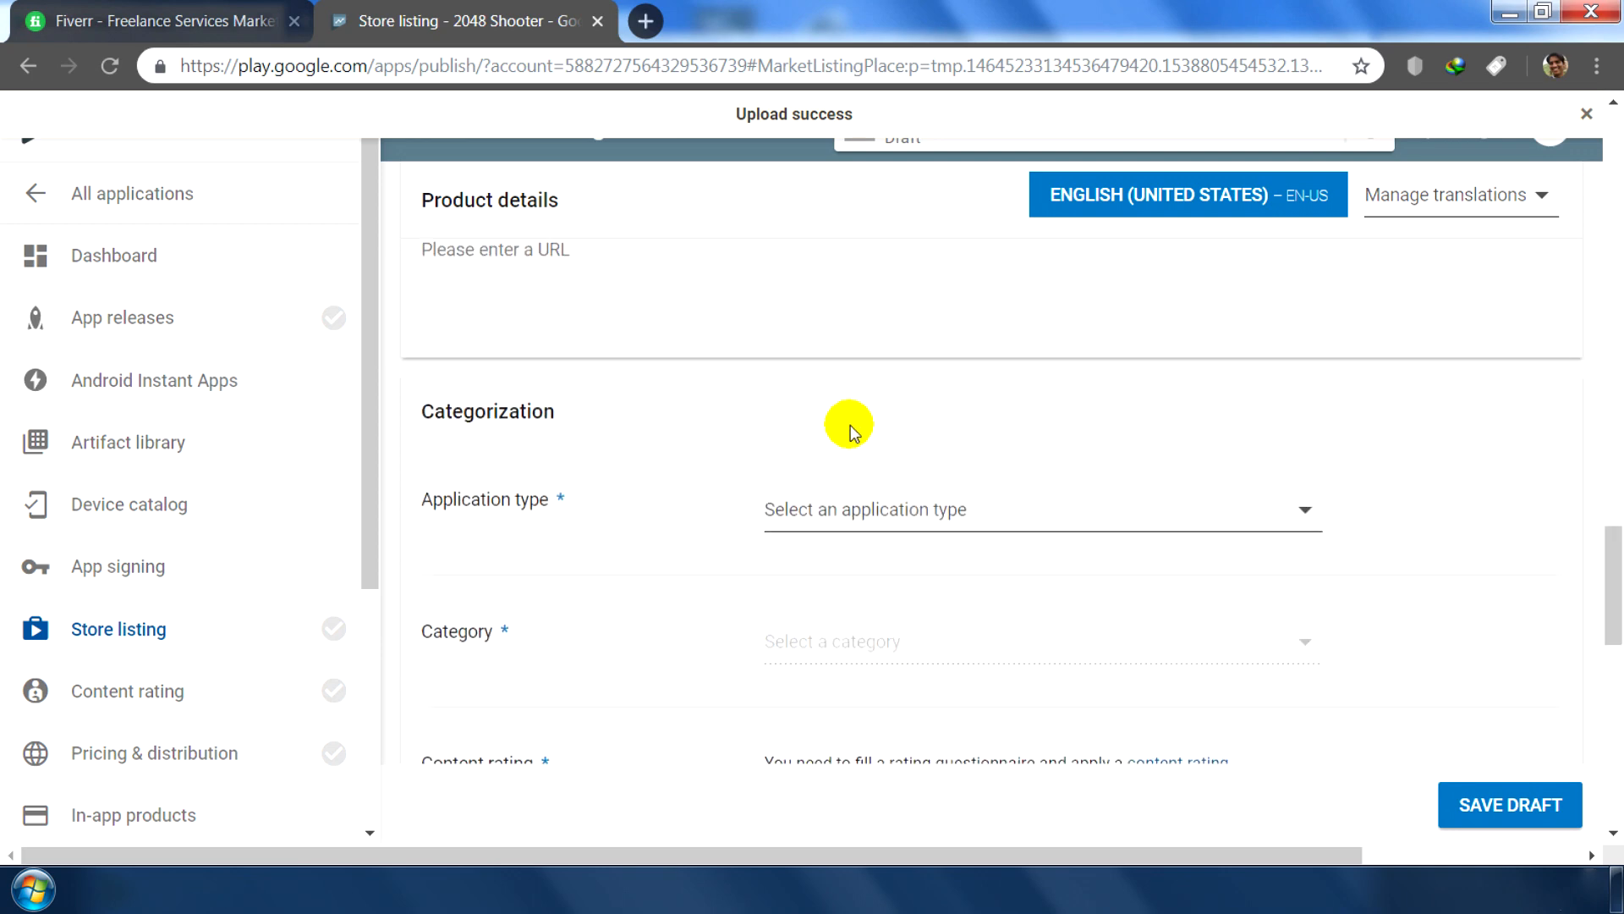
scroll(853, 427, "down", 2)
left_click(1006, 381)
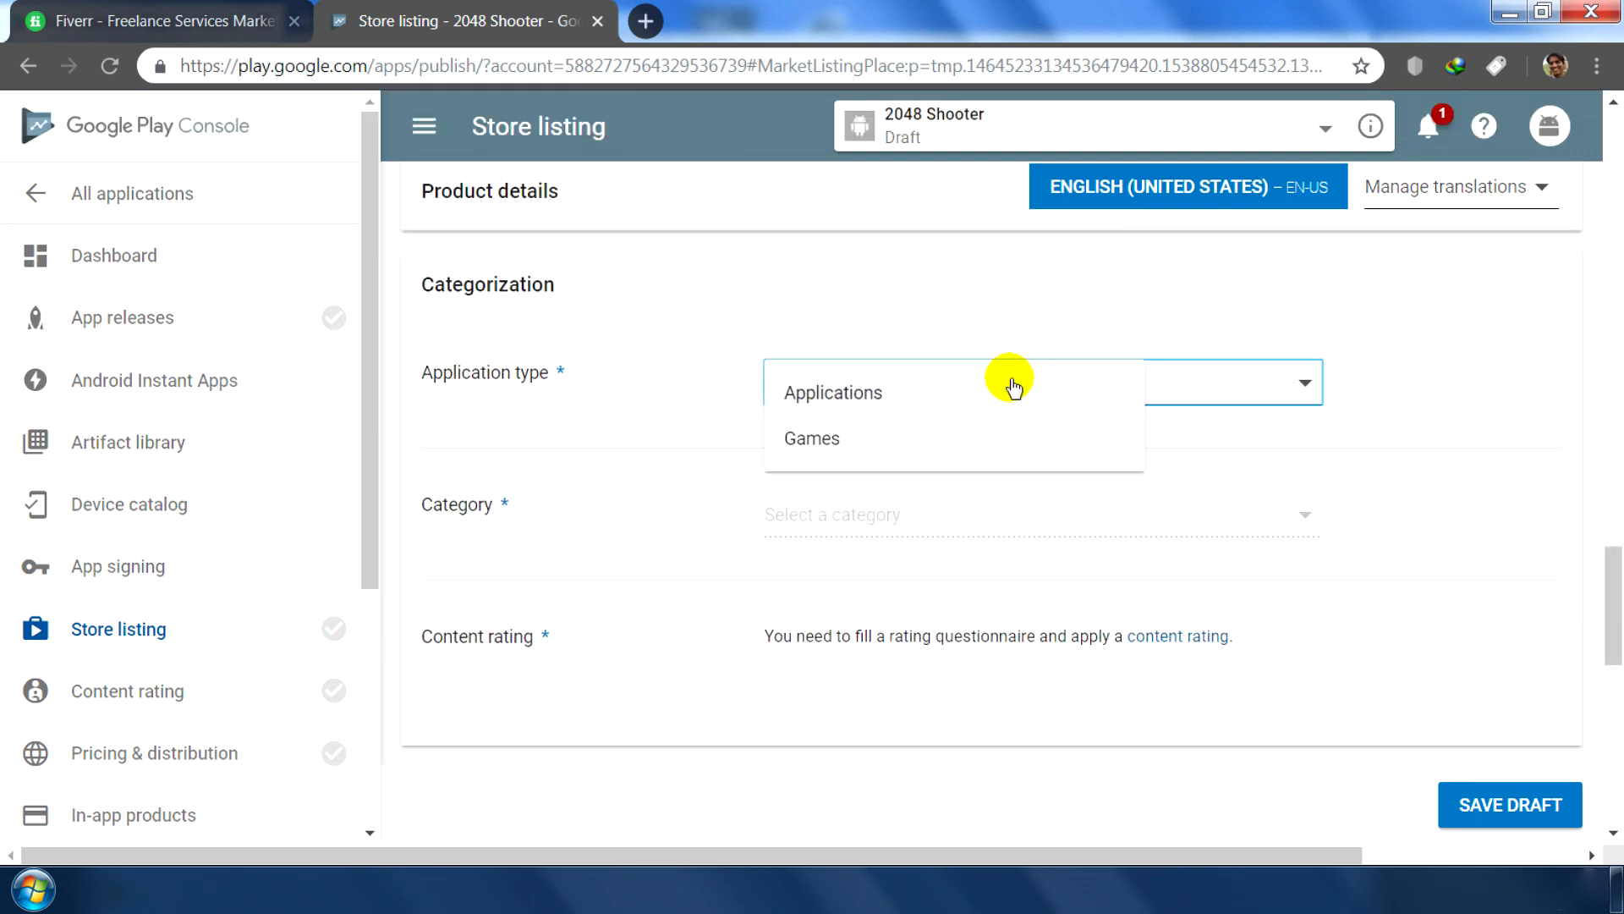
left_click(929, 448)
left_click(1058, 512)
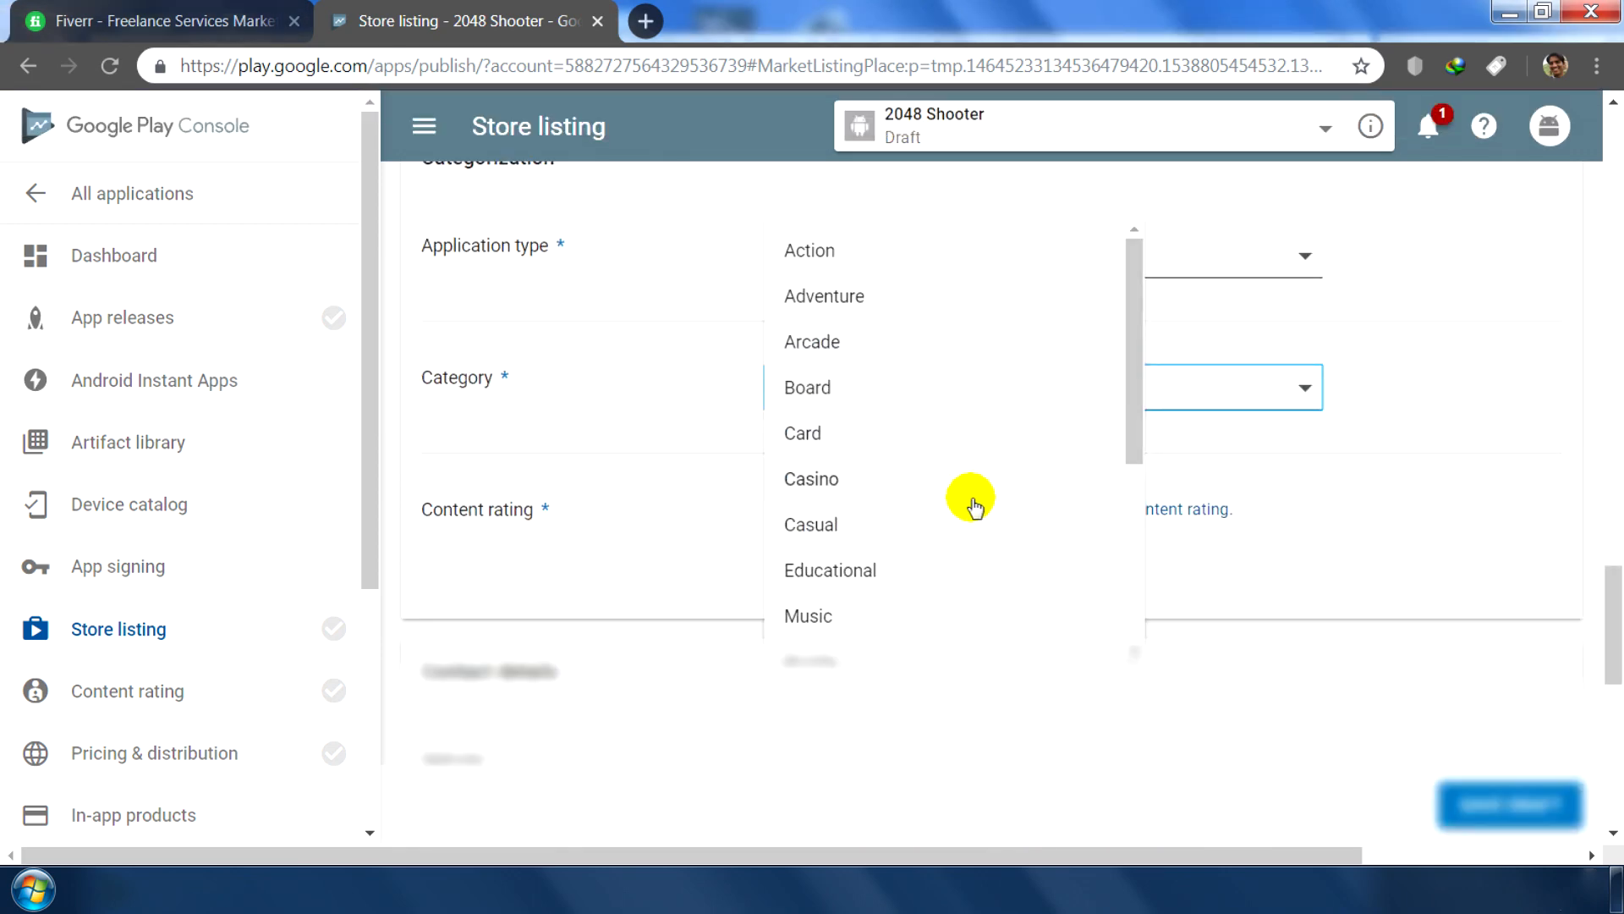
scroll(943, 431, "down", 3)
left_click(884, 412)
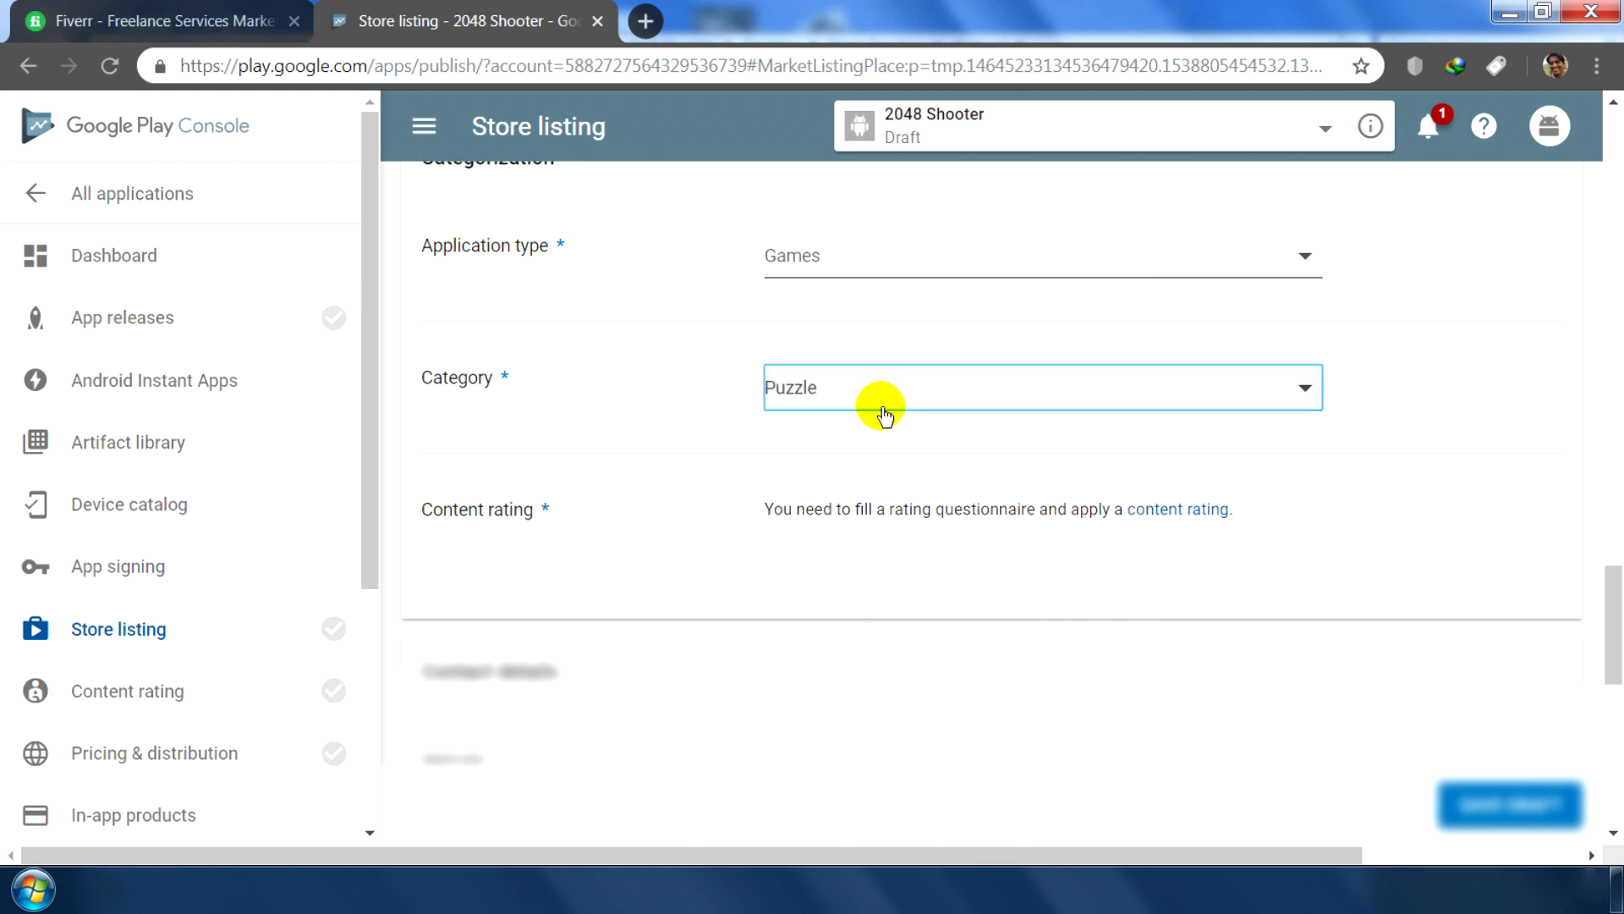
Step: Enter the contact phone number and choose not to submit a privacy policy URL at this time
scroll(1261, 487, "down", 2)
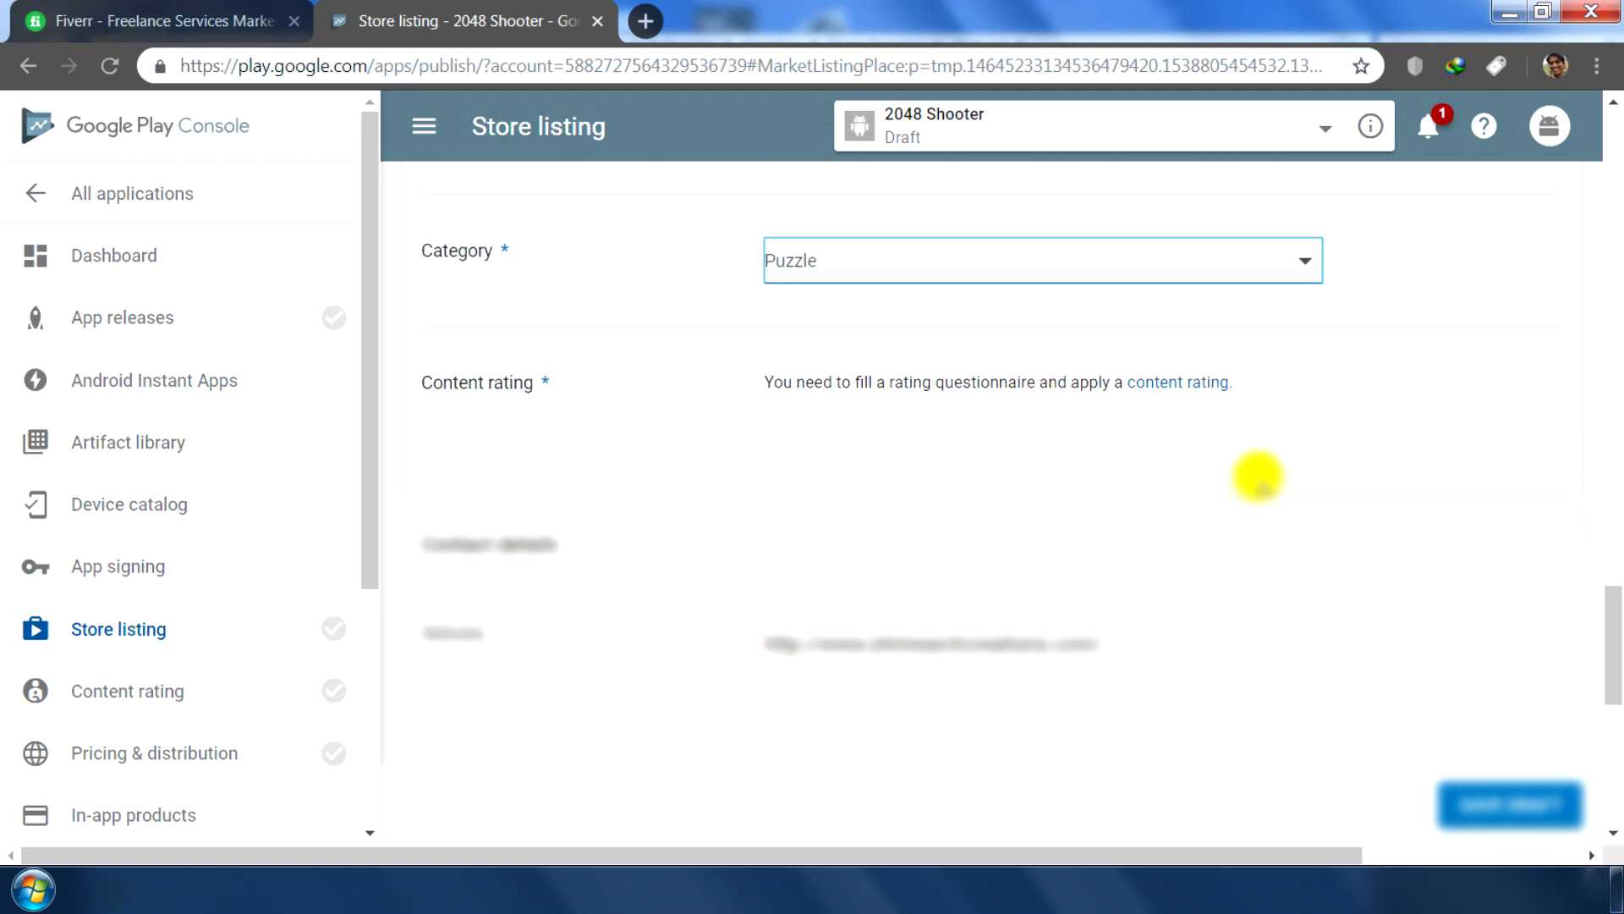
scroll(1196, 464, "down", 2)
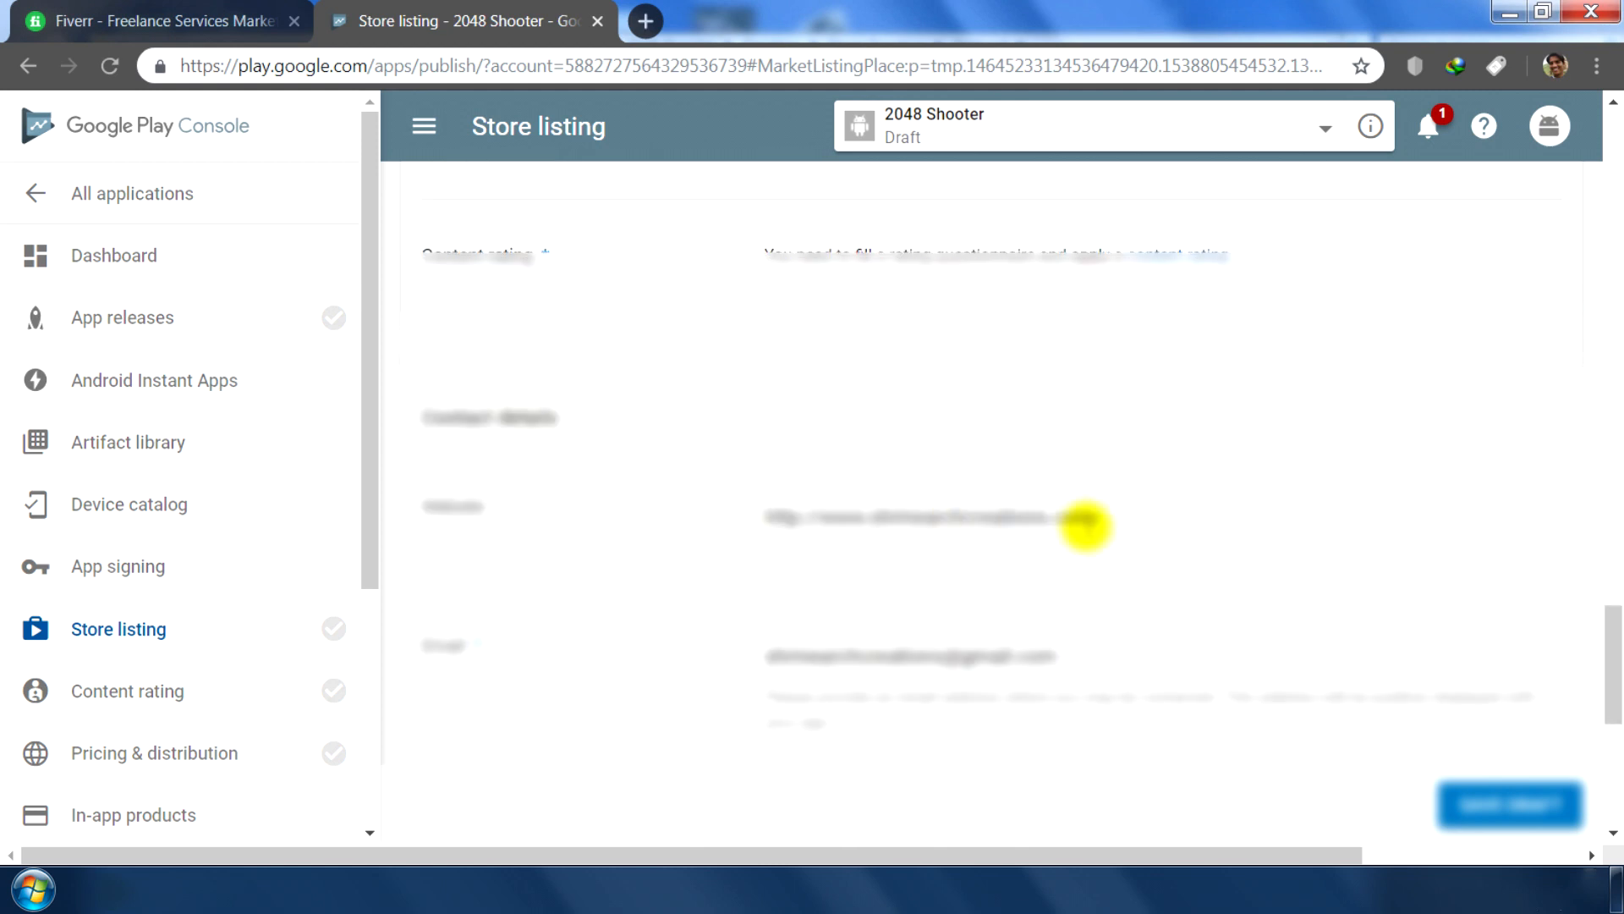
scroll(1086, 524, "down", 5)
left_click(831, 479)
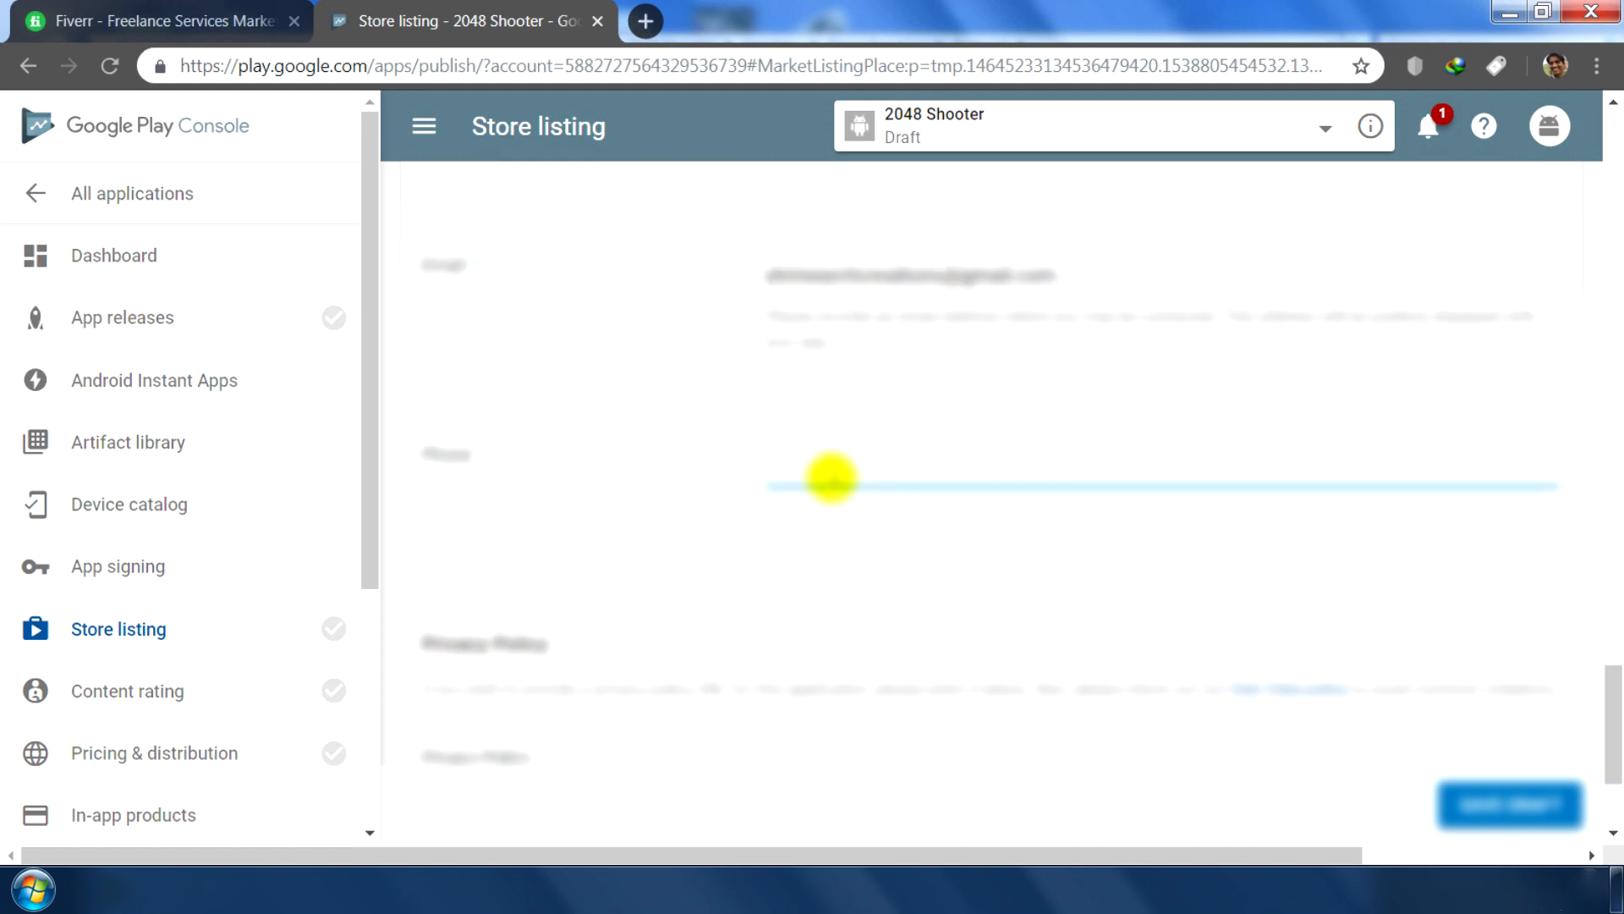
type("##########")
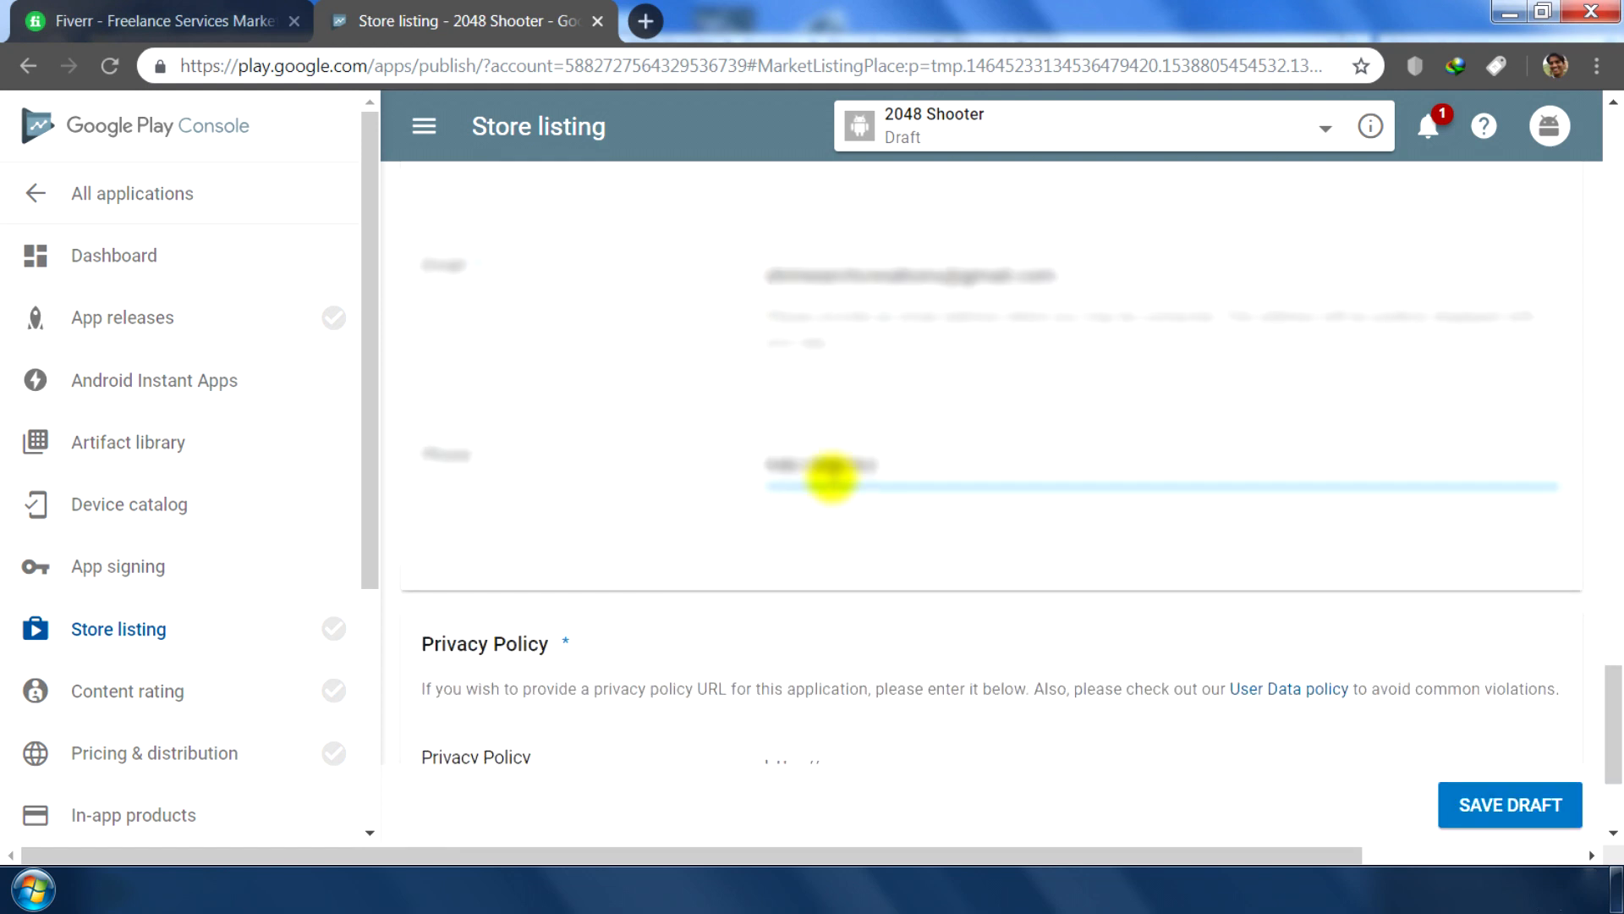
scroll(851, 494, "down", 3)
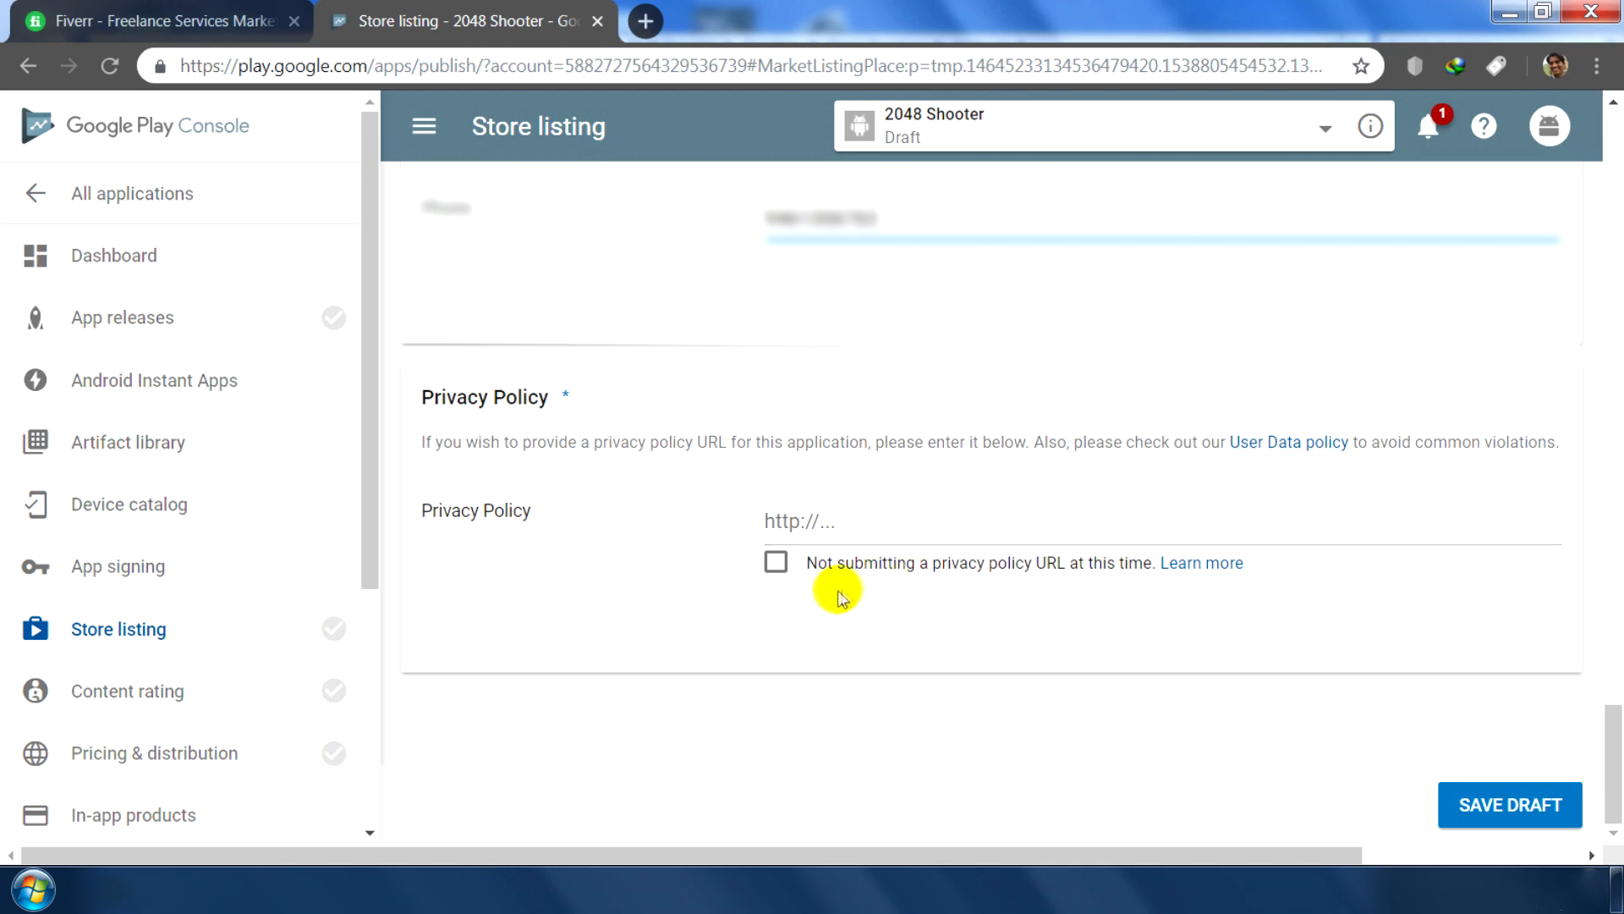
left_click(774, 562)
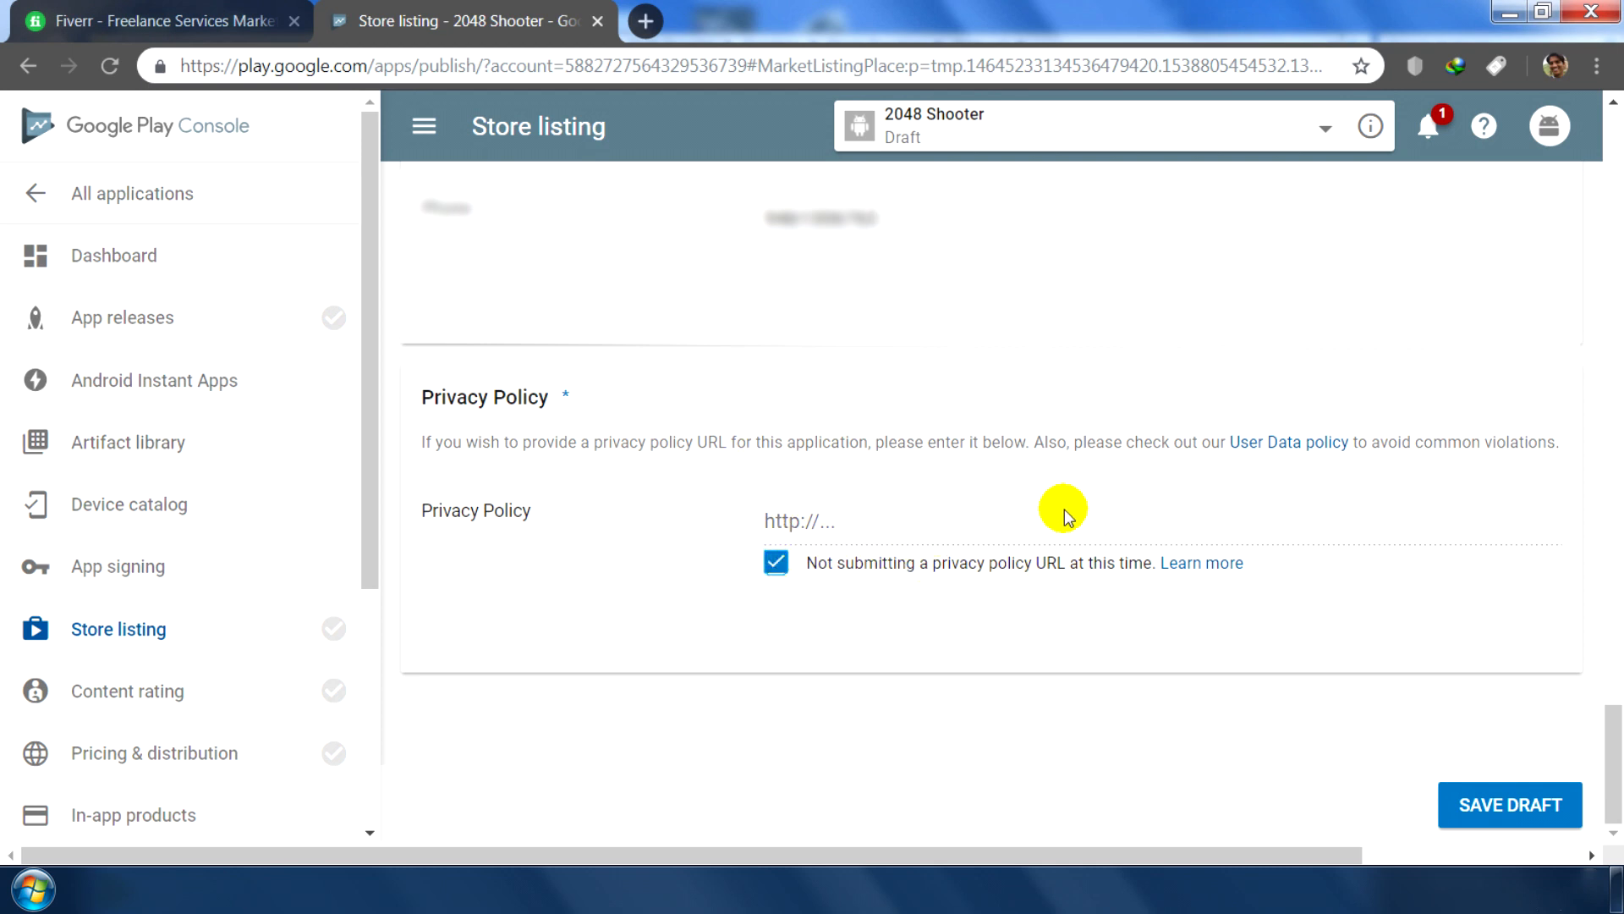
Step: Save the completed store listing as a draft
scroll(1063, 510, "up", 3)
scroll(1063, 509, "up", 6)
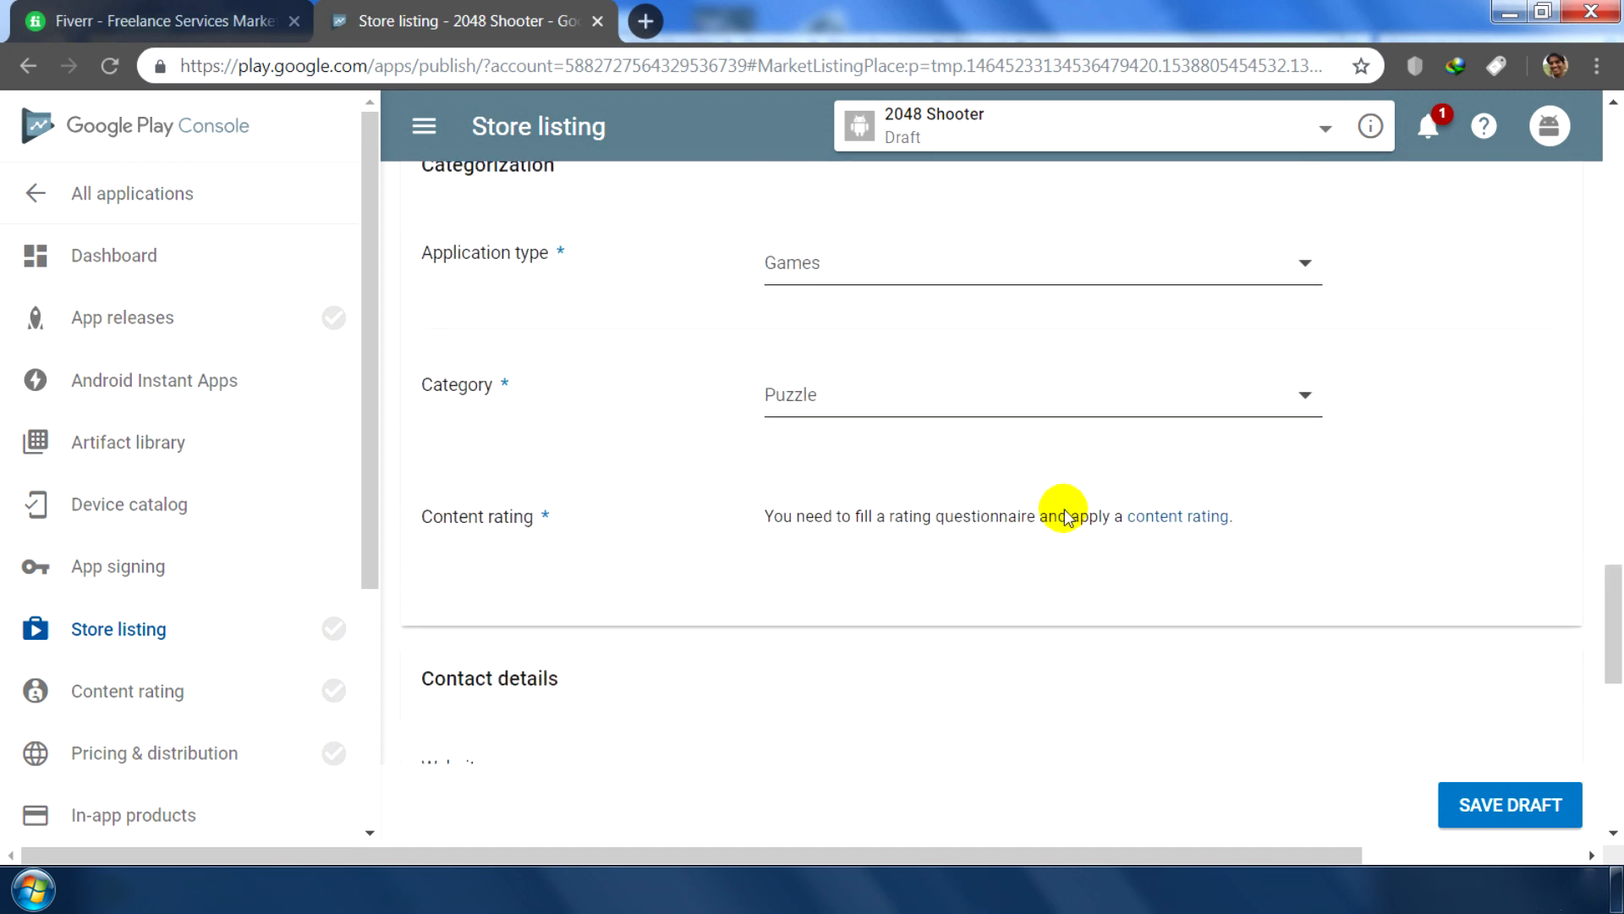
left_click(1512, 808)
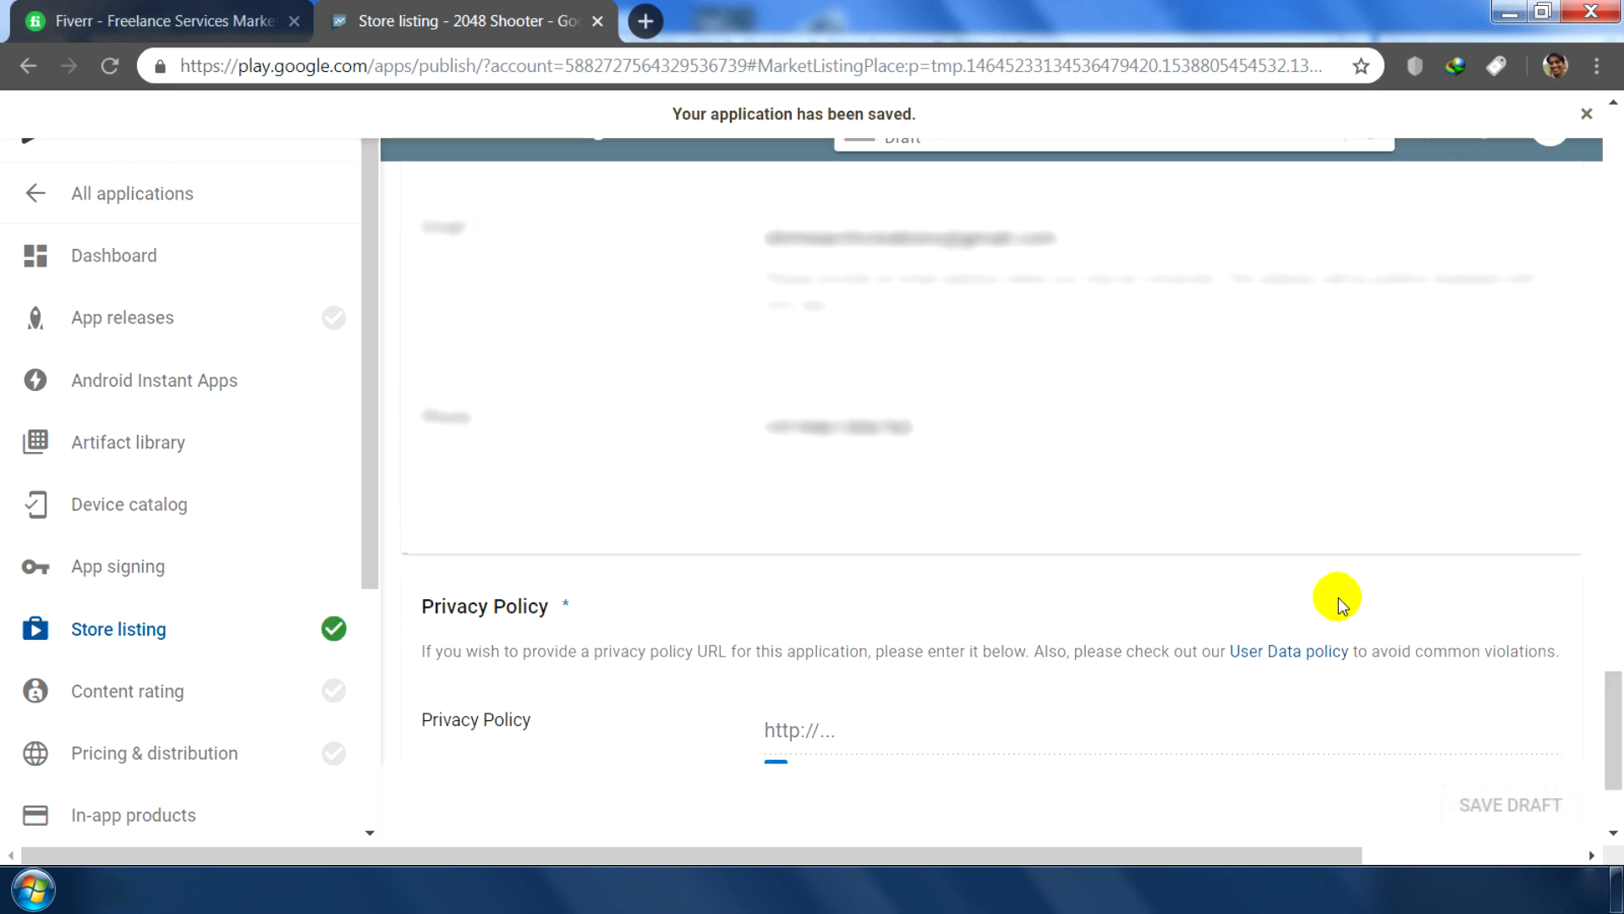
Step: Open the content rating section from the listing's categorization and read the requirements for taking the questionnaire
scroll(1062, 526, "up", 10)
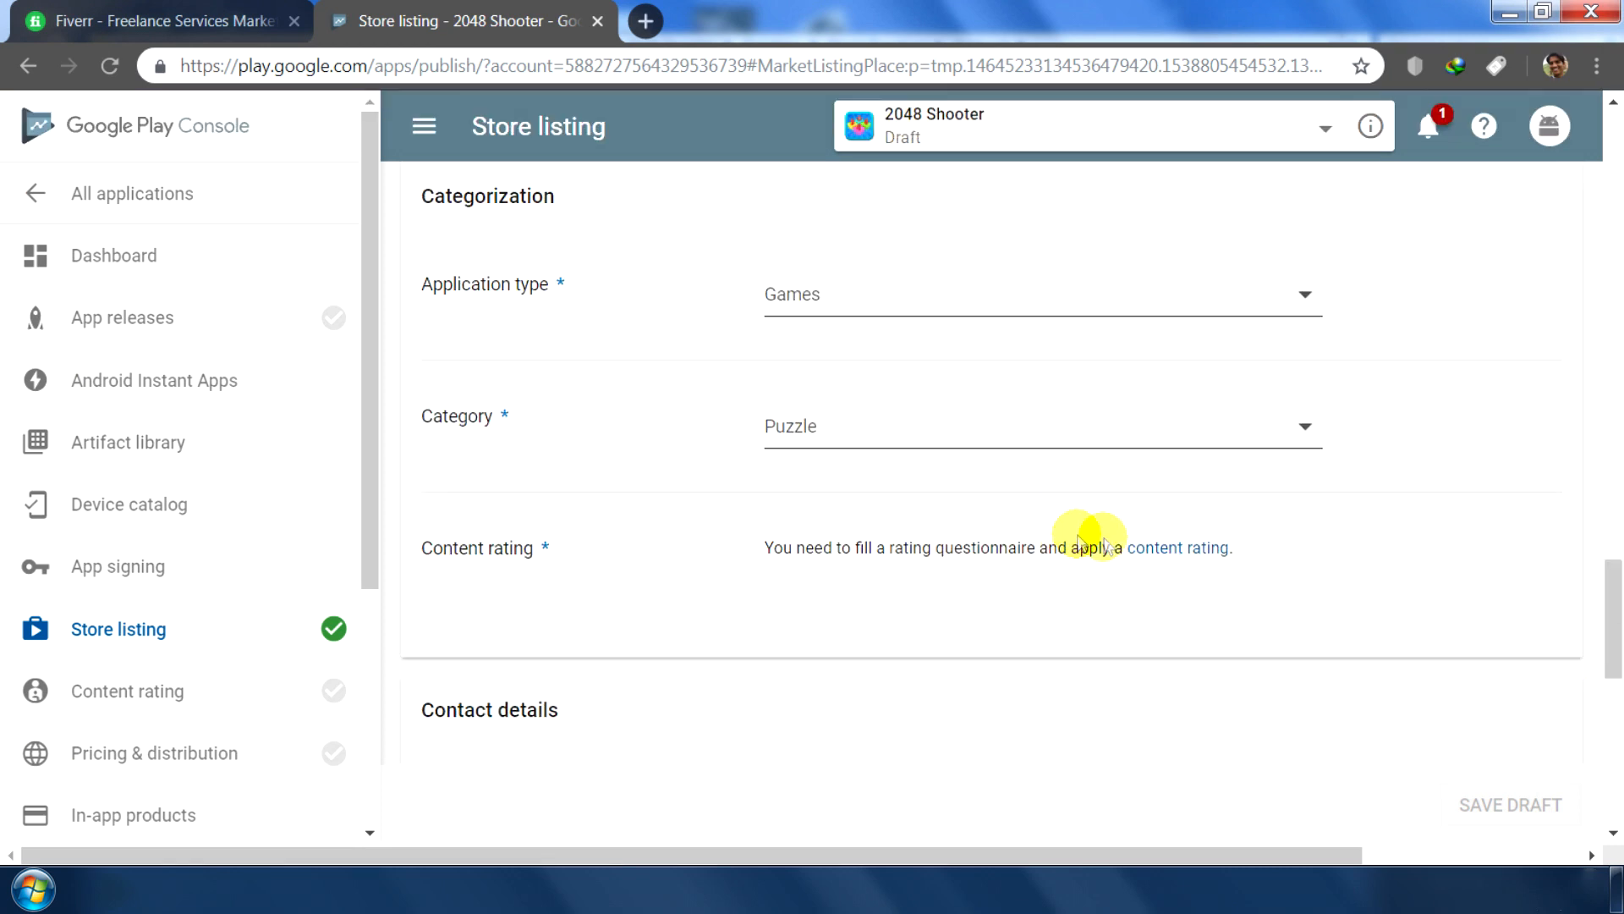
left_click(1179, 550)
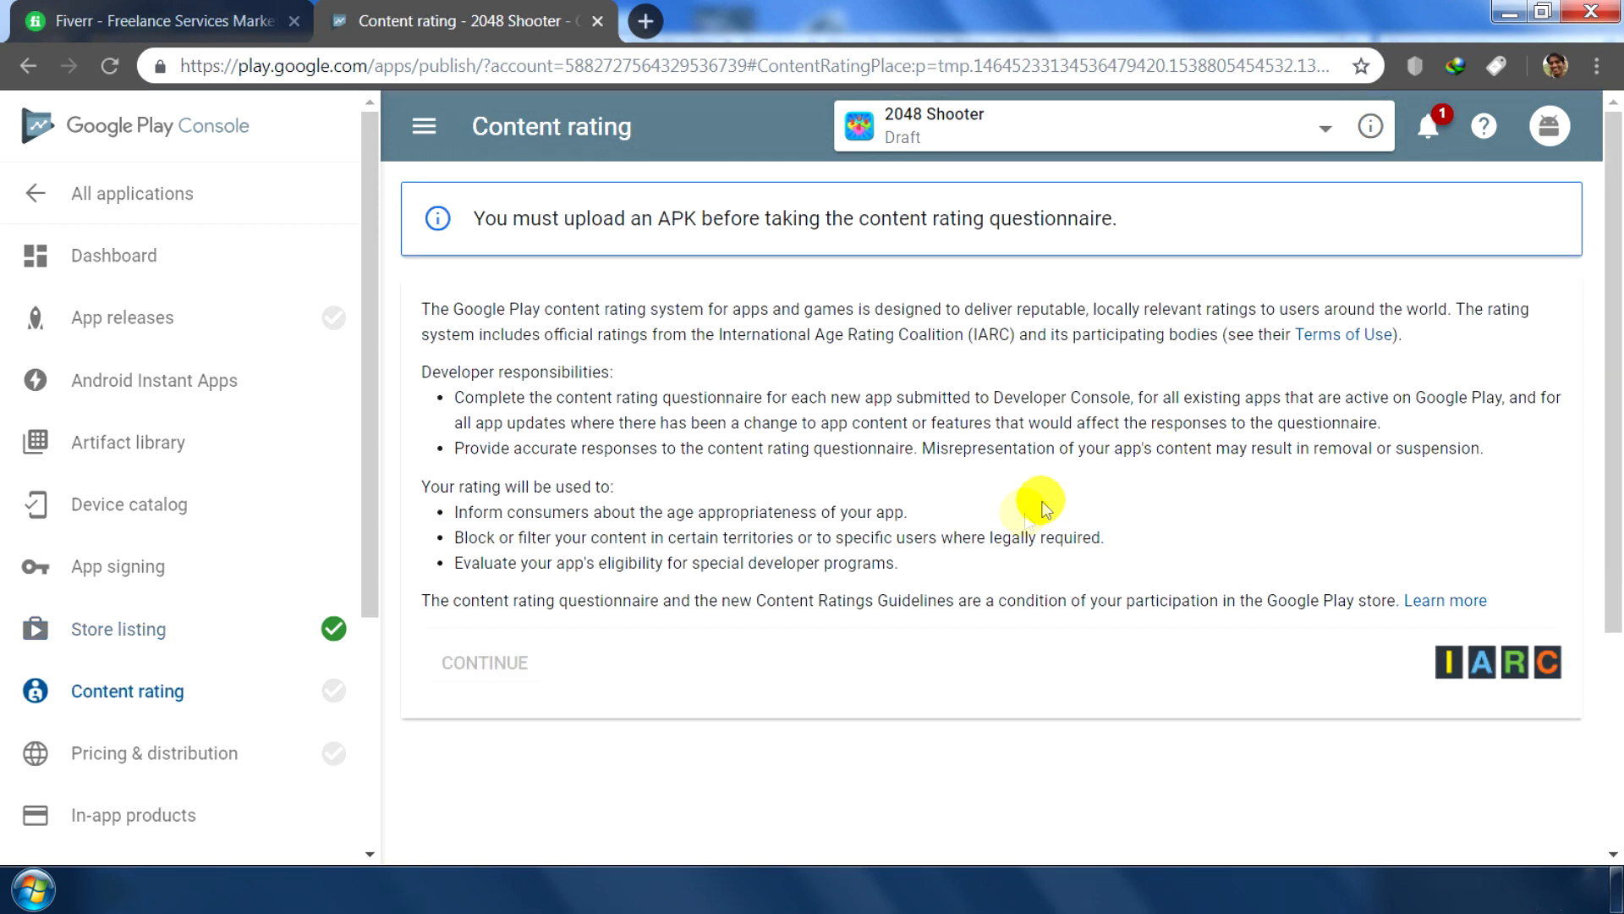
scroll(697, 439, "down", 2)
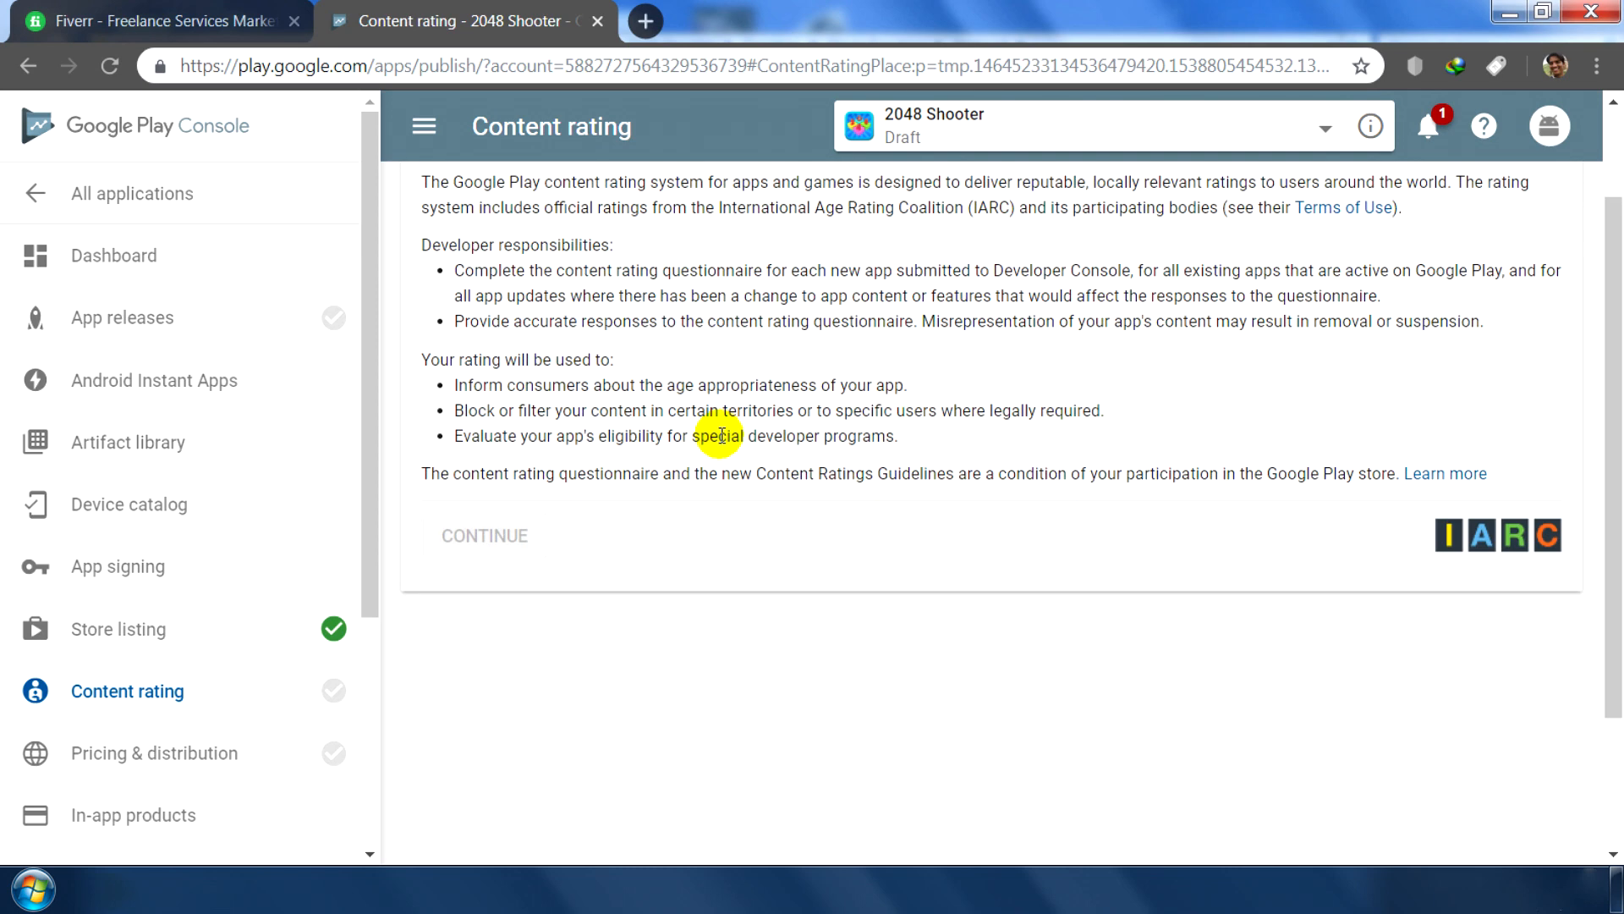
scroll(719, 427, "up", 2)
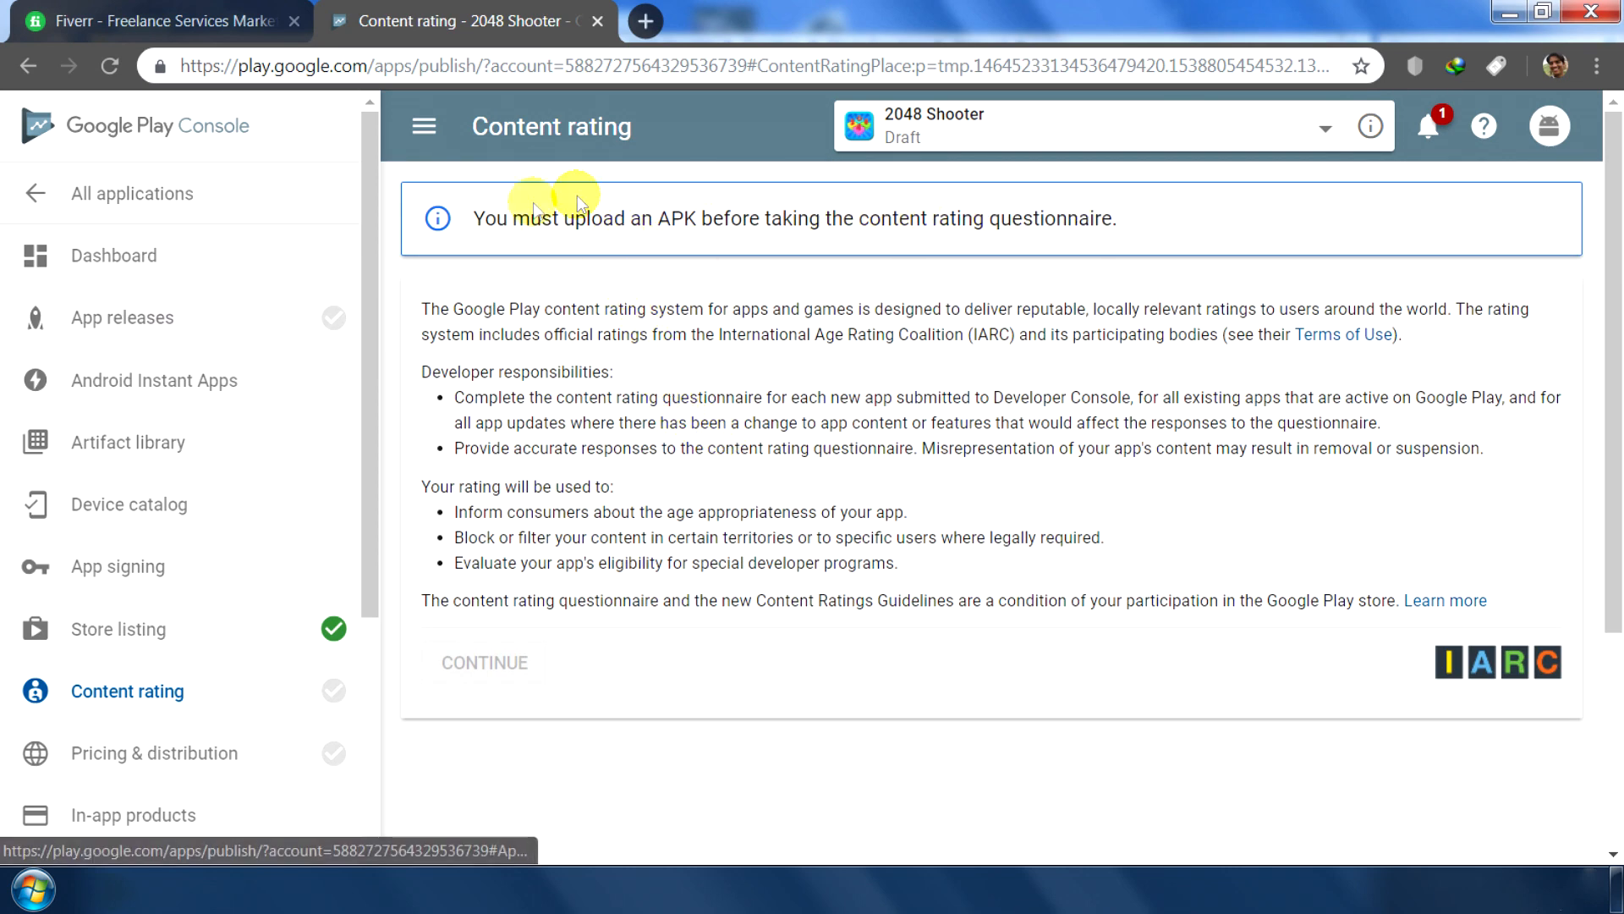
Step: Create a new release in the app's production track
left_click(178, 319)
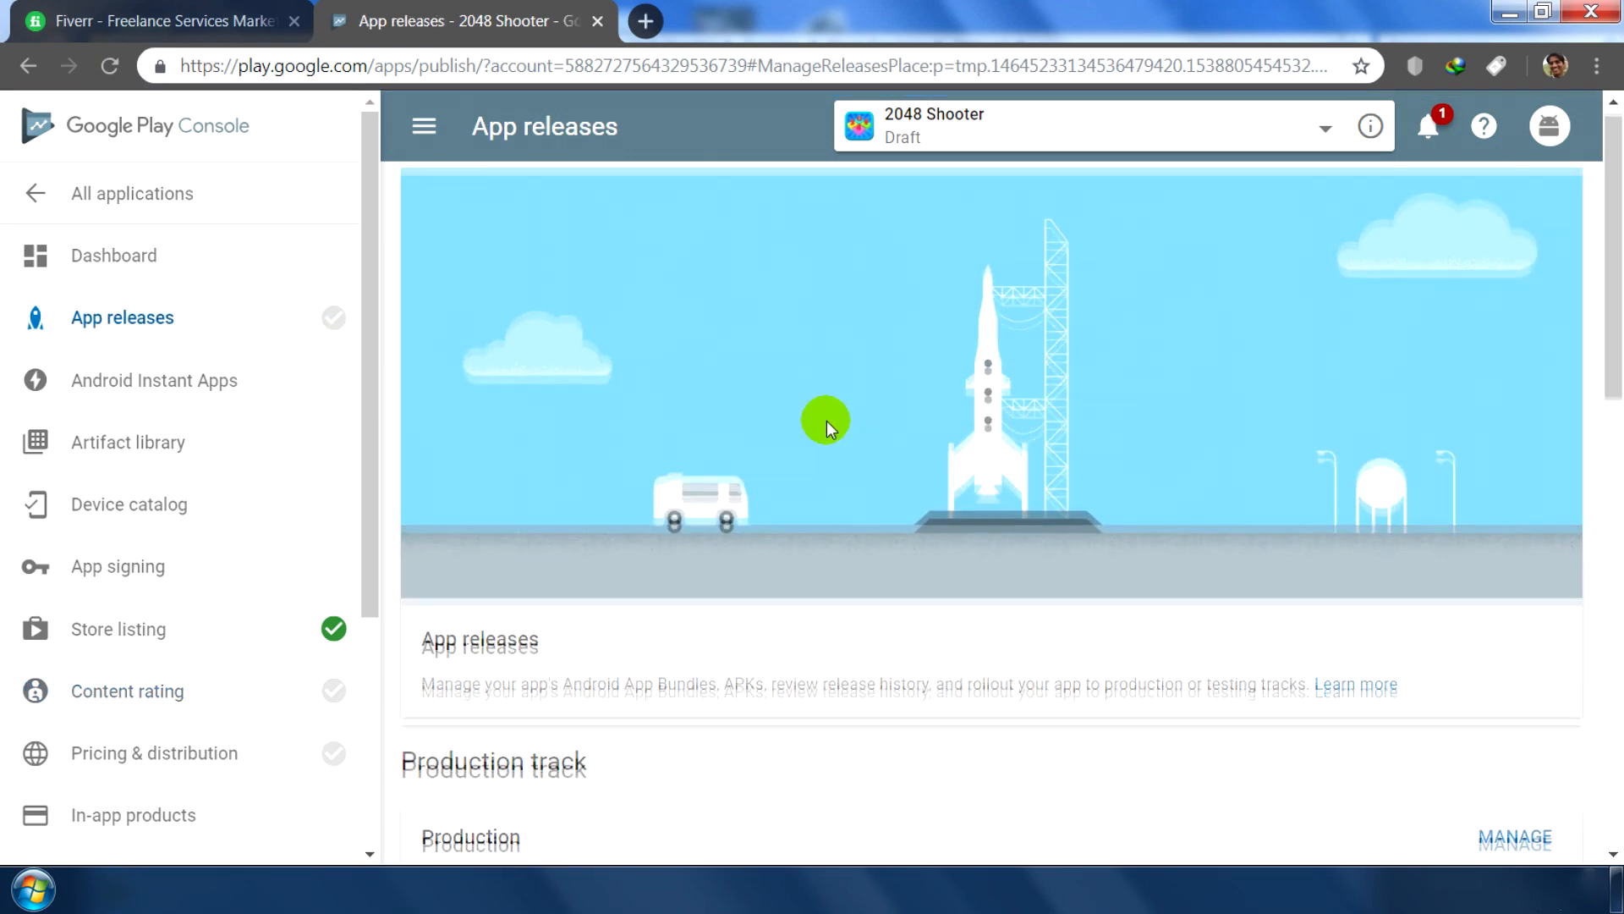
scroll(826, 420, "down", 15)
scroll(882, 367, "up", 6)
scroll(769, 443, "up", 3)
left_click(1515, 398)
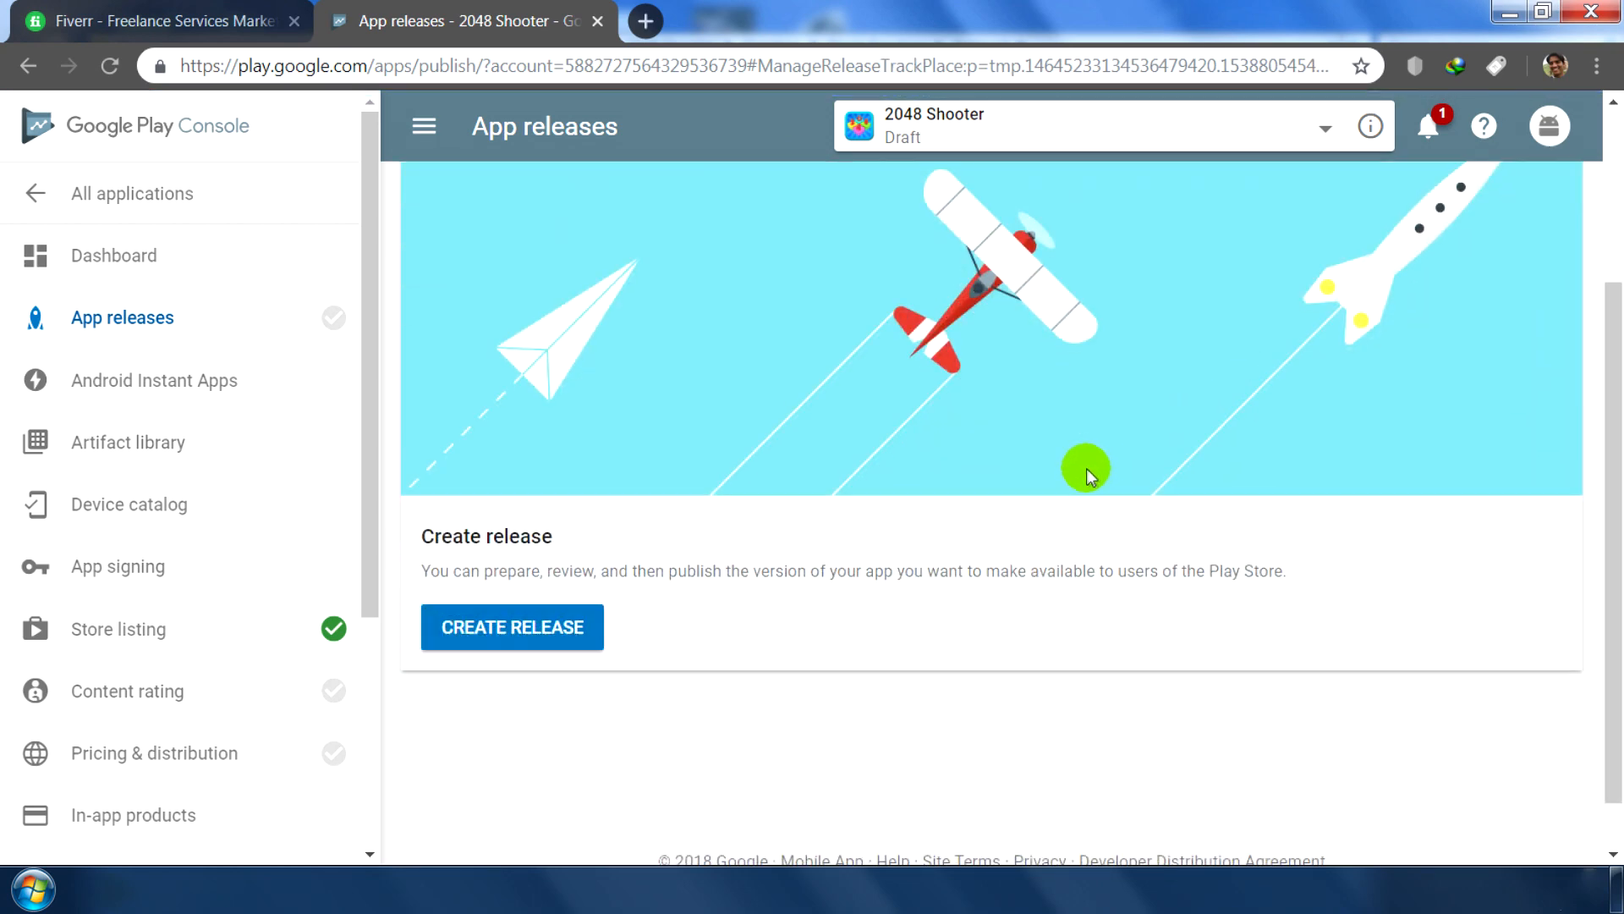
left_click(551, 563)
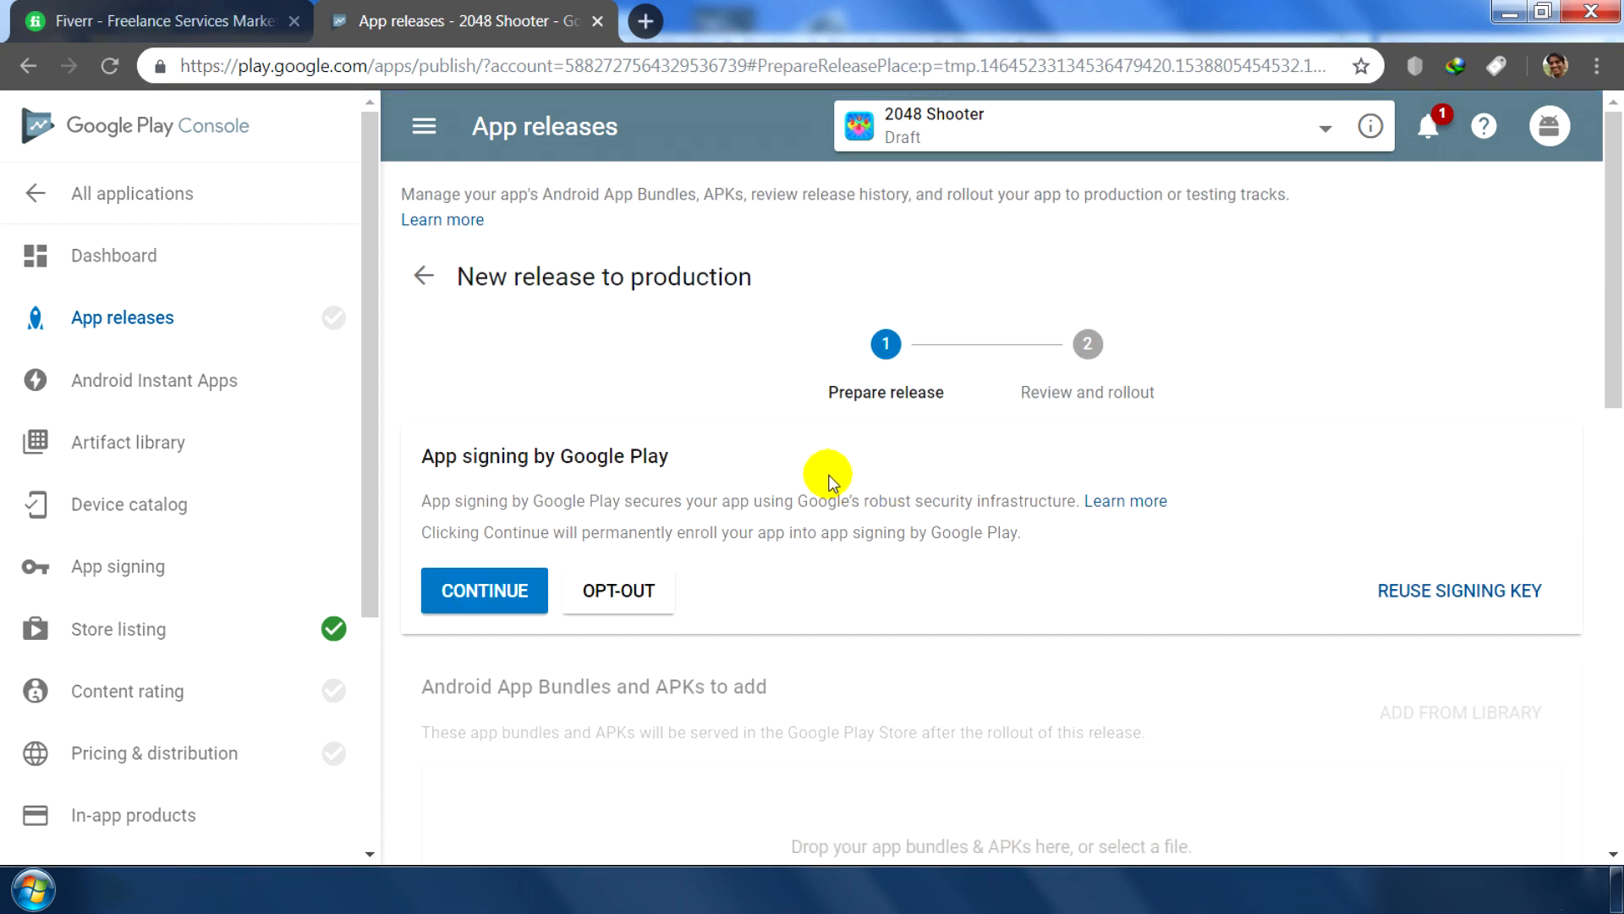
Step: Enroll the app in app signing by Google Play and accept the terms
scroll(829, 475, "down", 8)
scroll(830, 474, "up", 8)
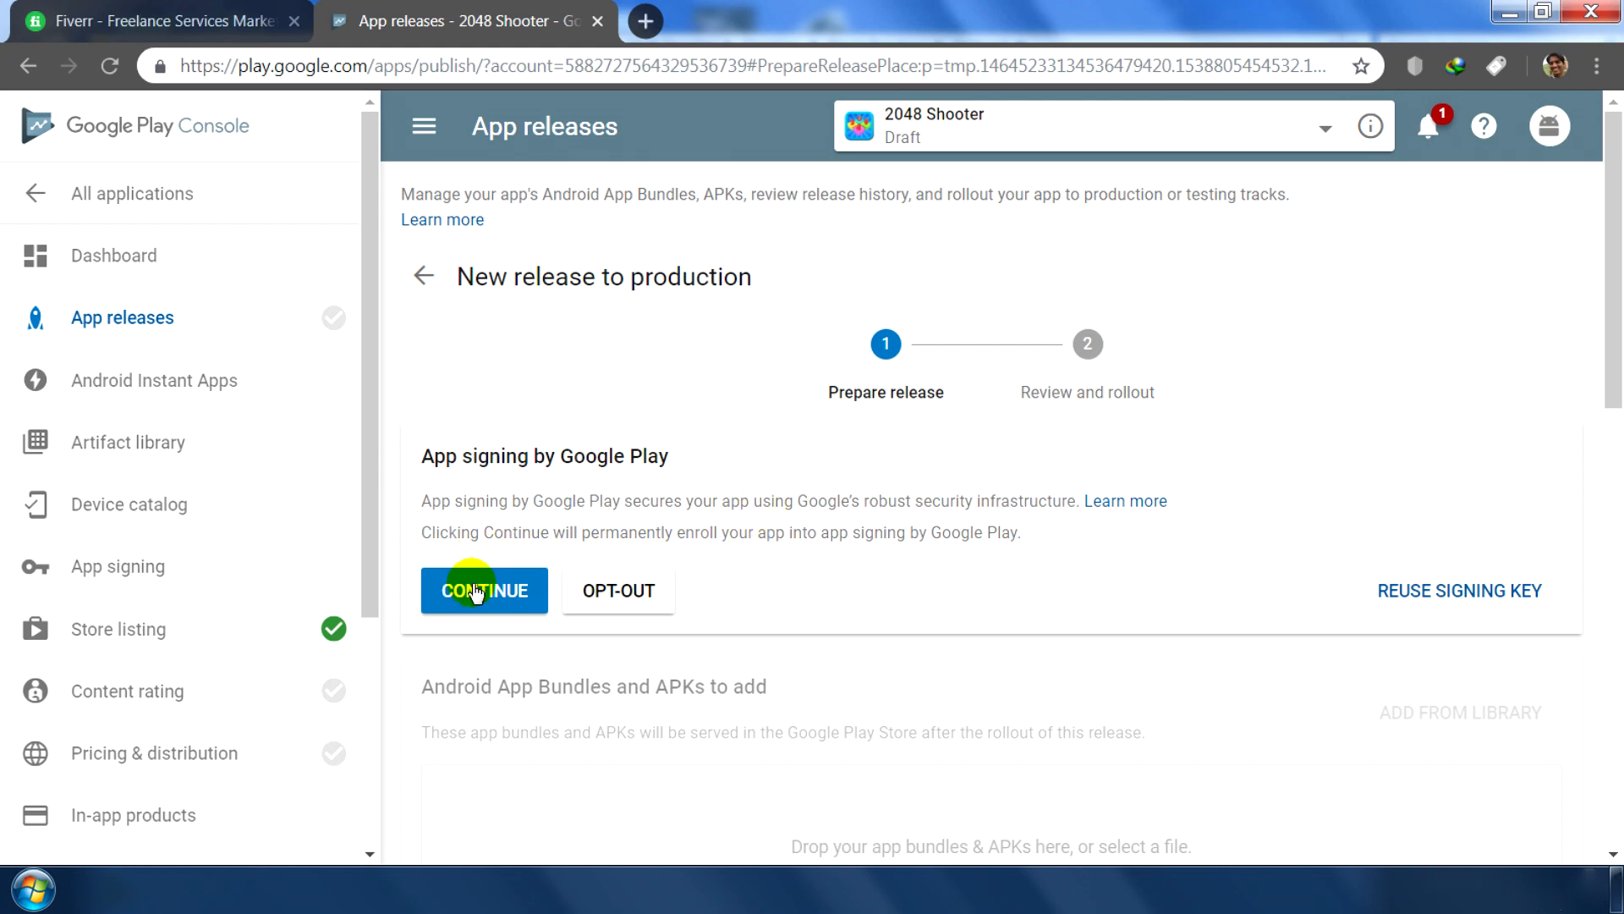
left_click(528, 589)
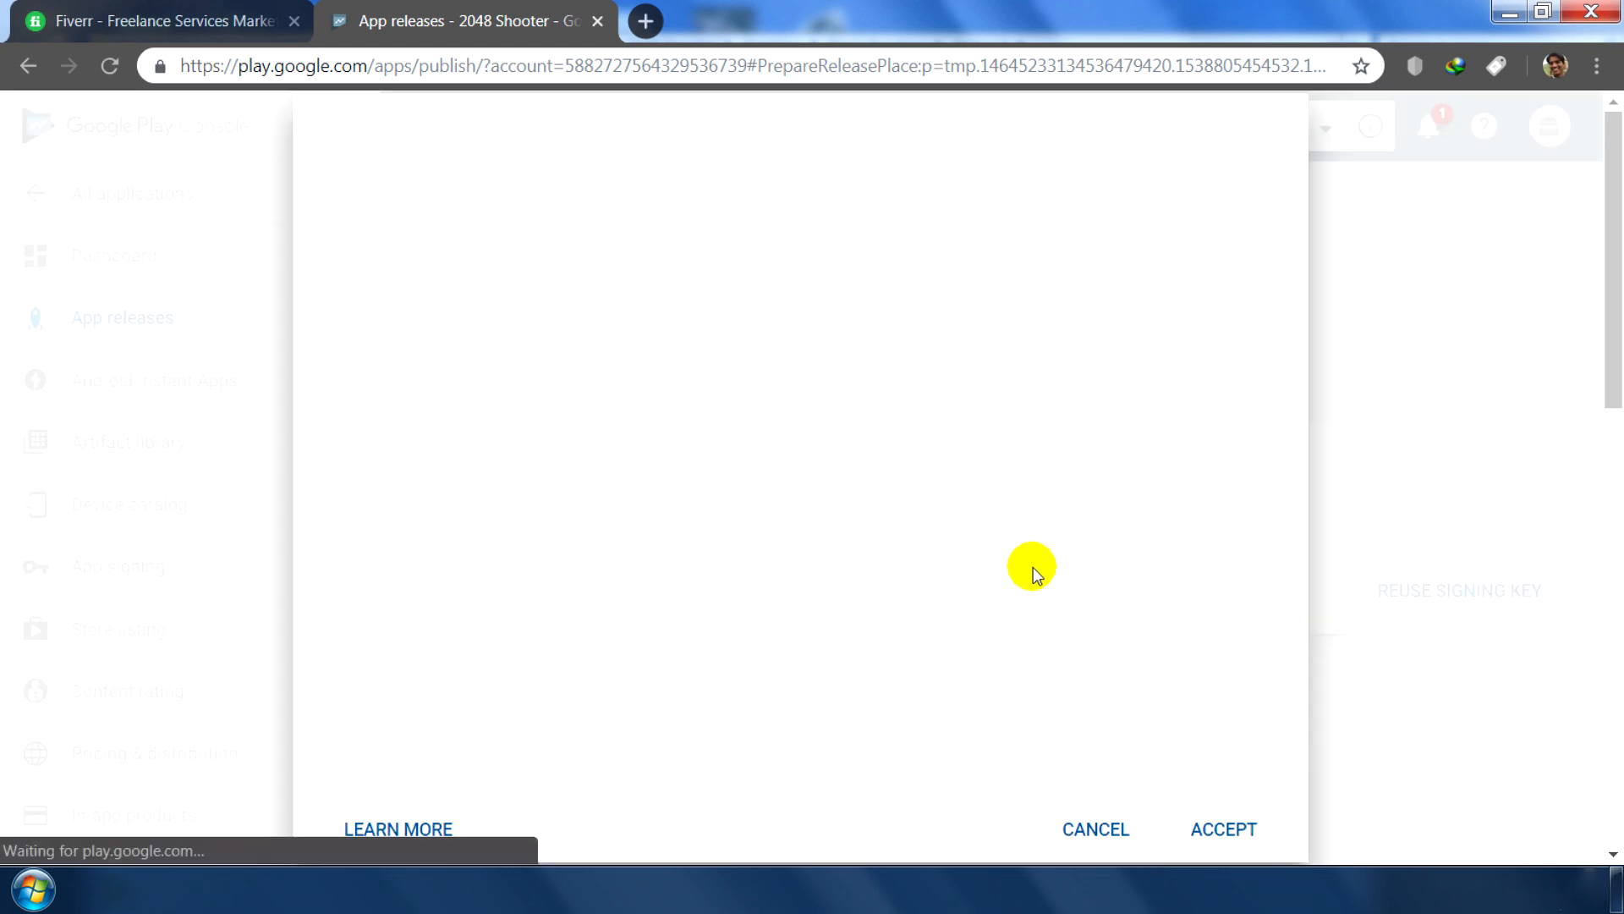
scroll(1184, 677, "down", 10)
left_click(1223, 829)
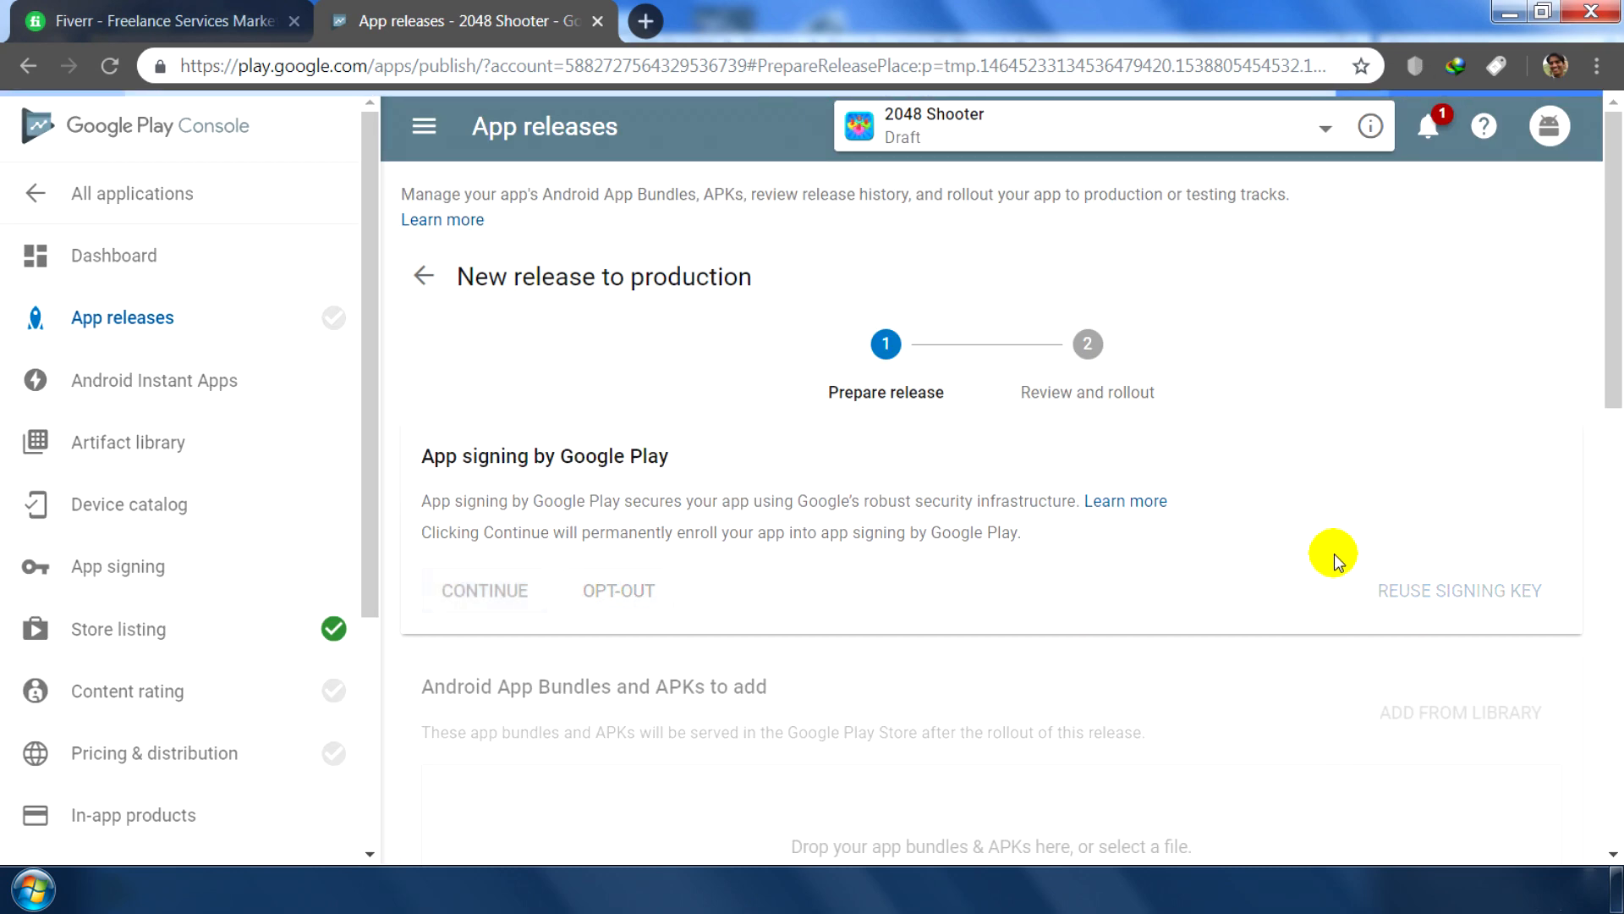
Step: Upload the 2048shooter APK file to the new production release
scroll(1333, 553, "down", 3)
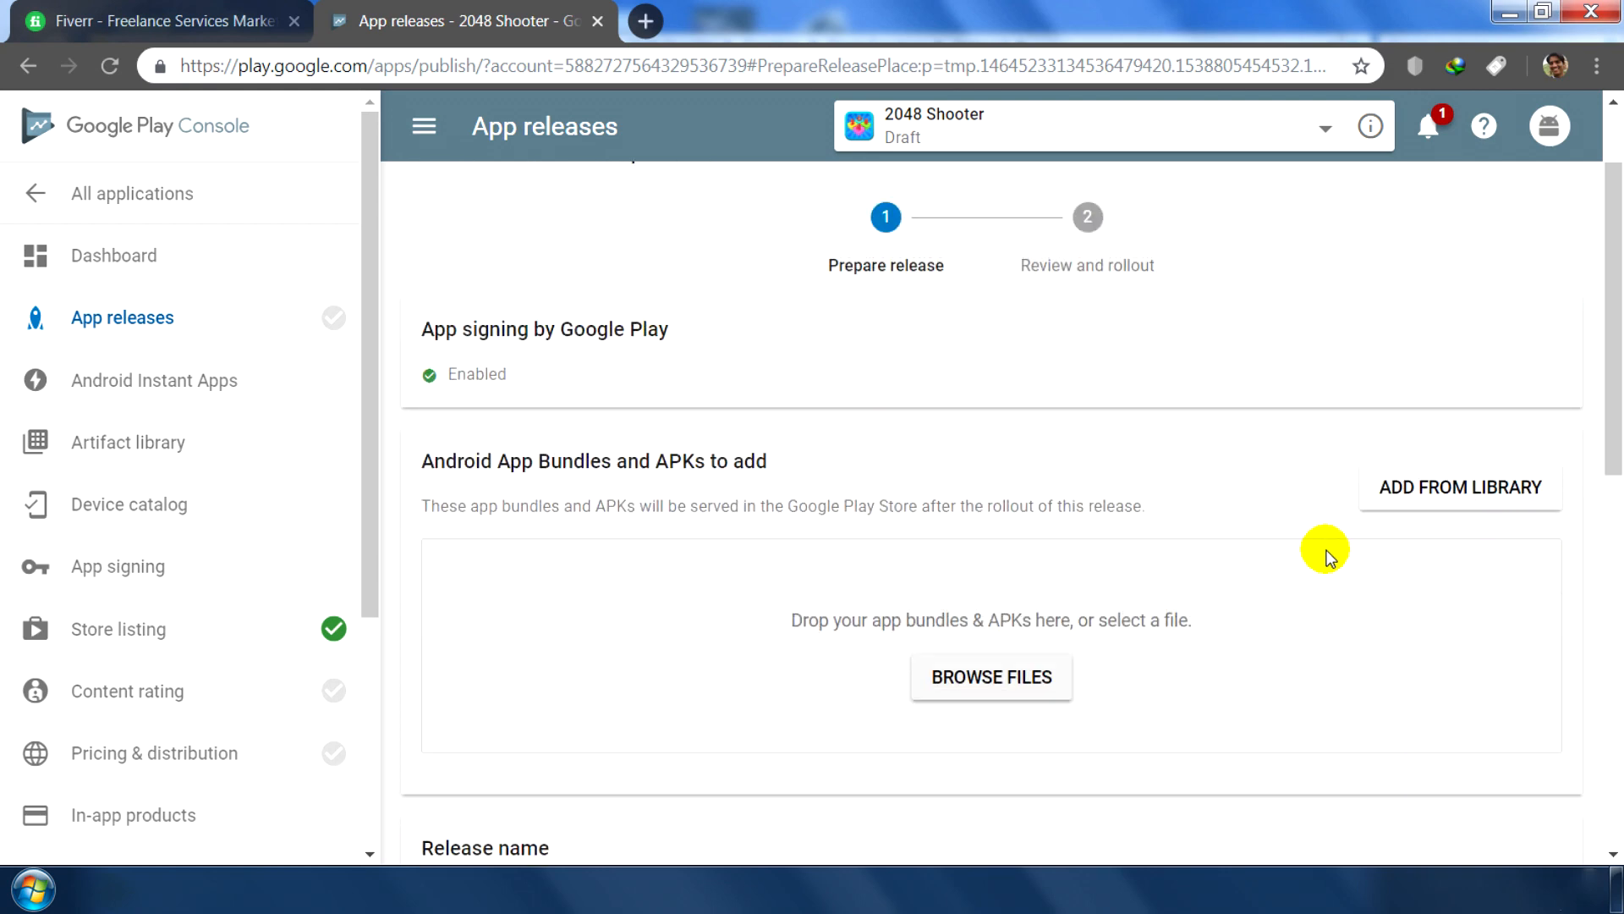
left_click(1054, 569)
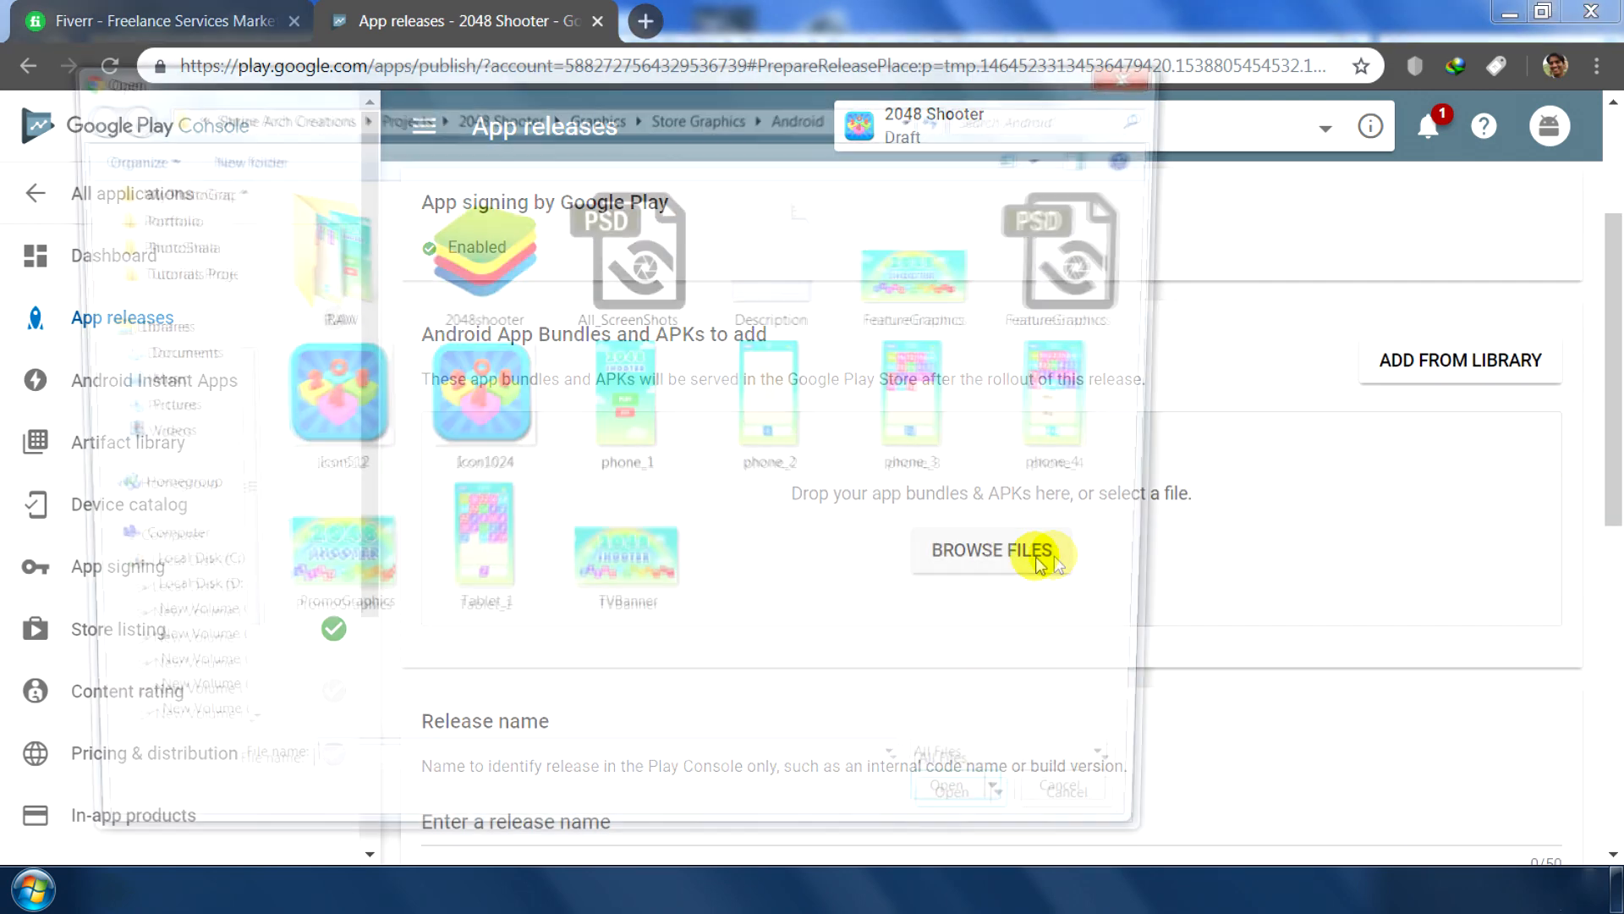
left_click(454, 275)
left_click(975, 822)
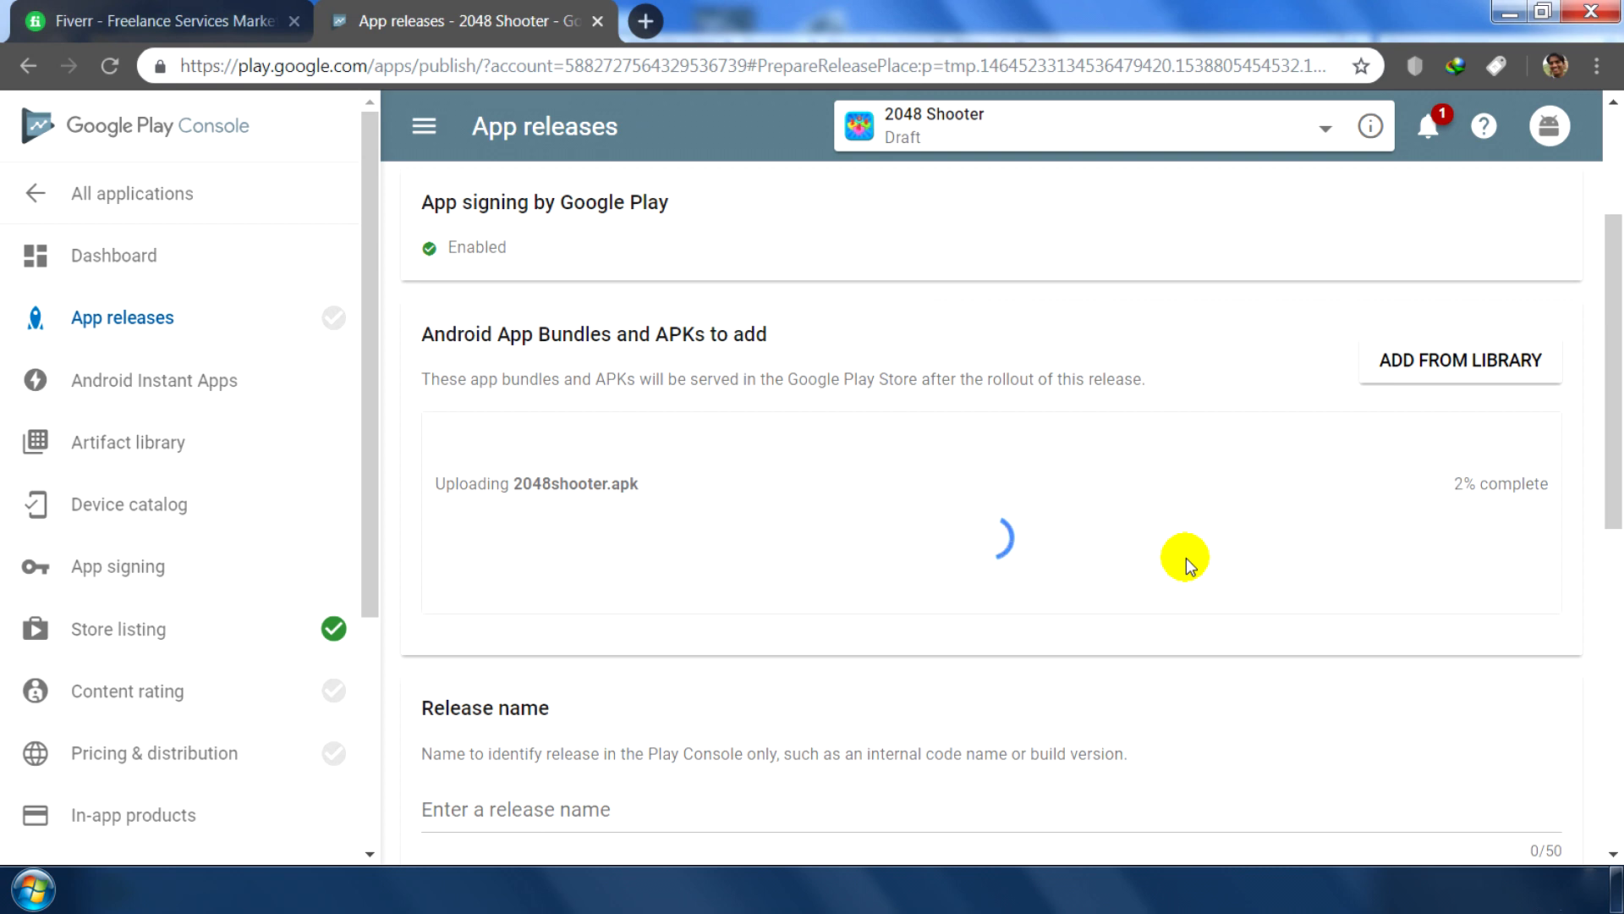
Step: Set the release name to 1.1 and save the production release, keeping the default release notes template
scroll(1186, 558, "down", 2)
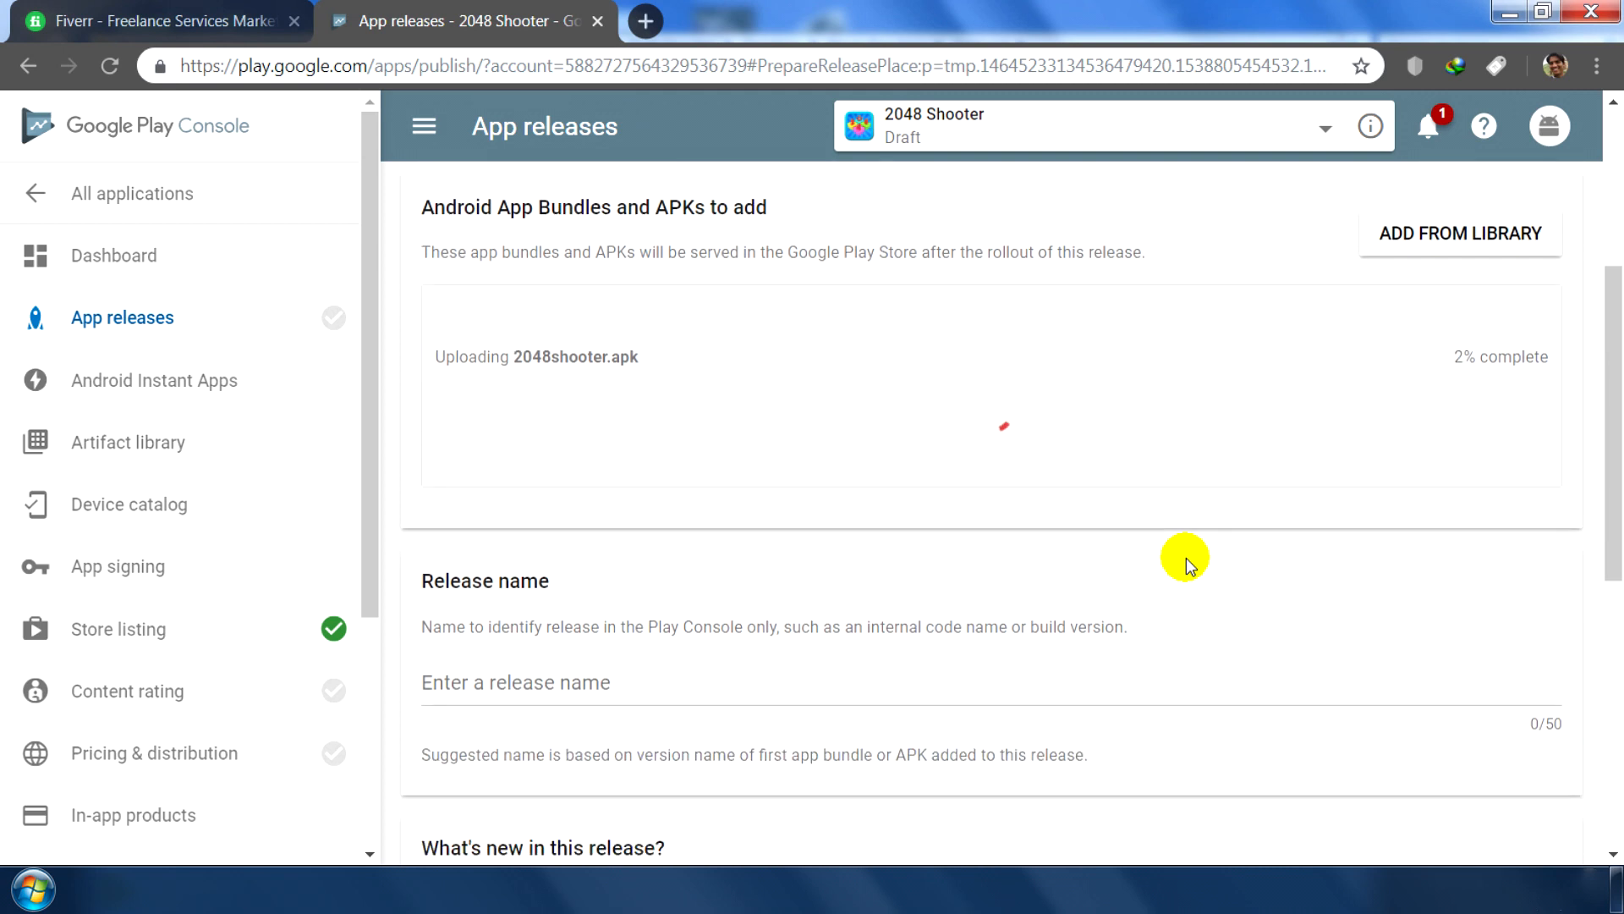
scroll(1186, 558, "down", 1)
left_click(961, 568)
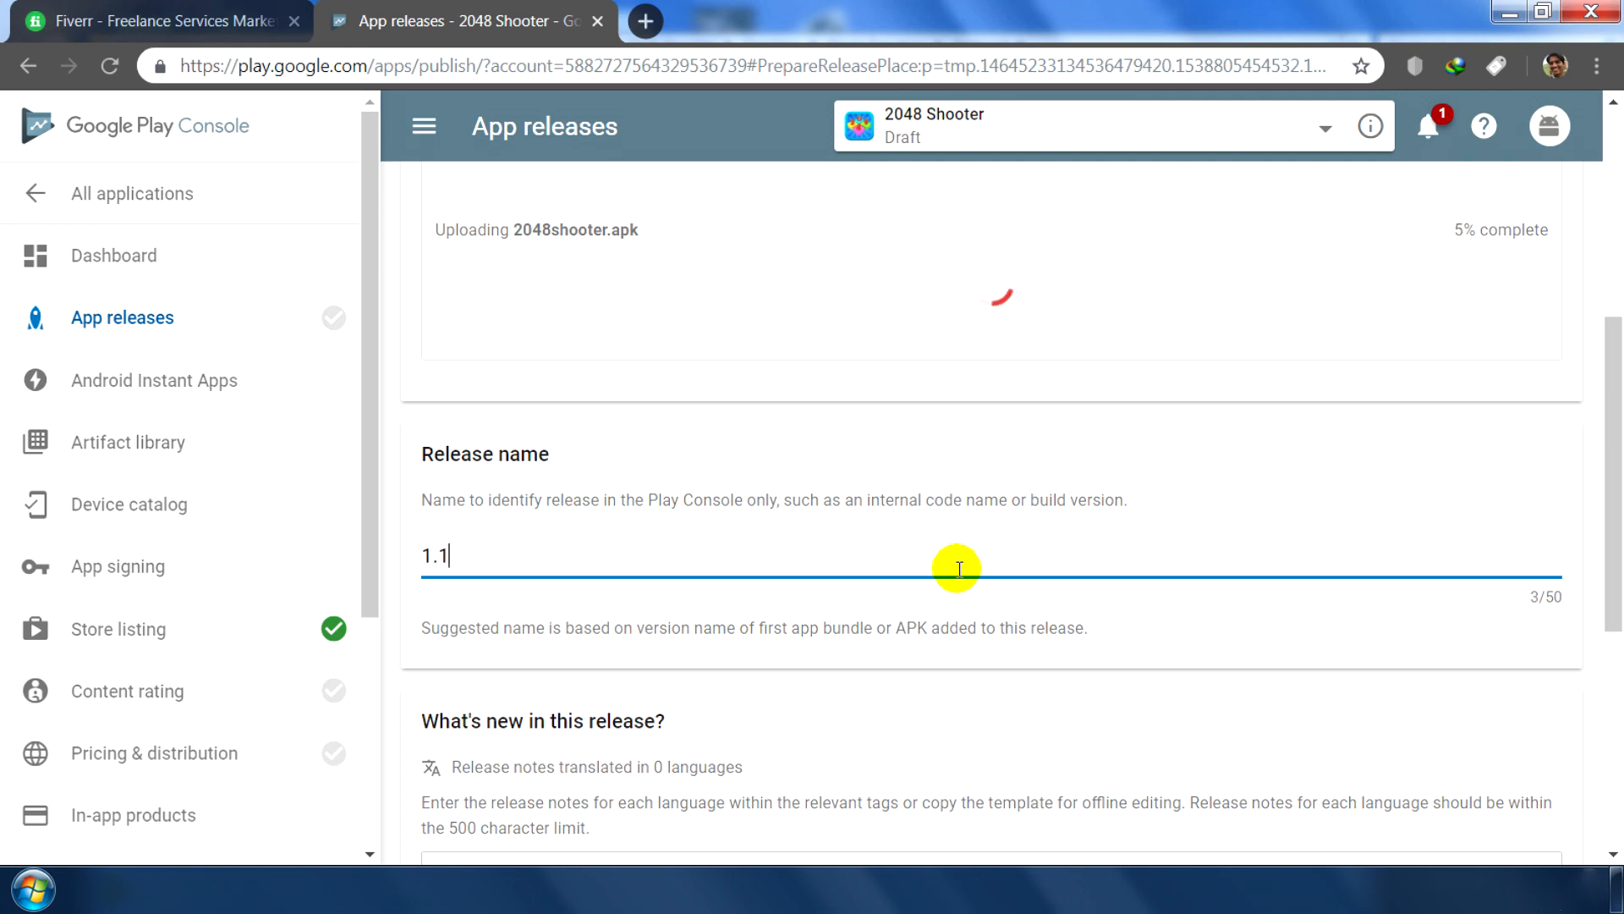
scroll(960, 568, "down", 7)
scroll(959, 568, "up", 7)
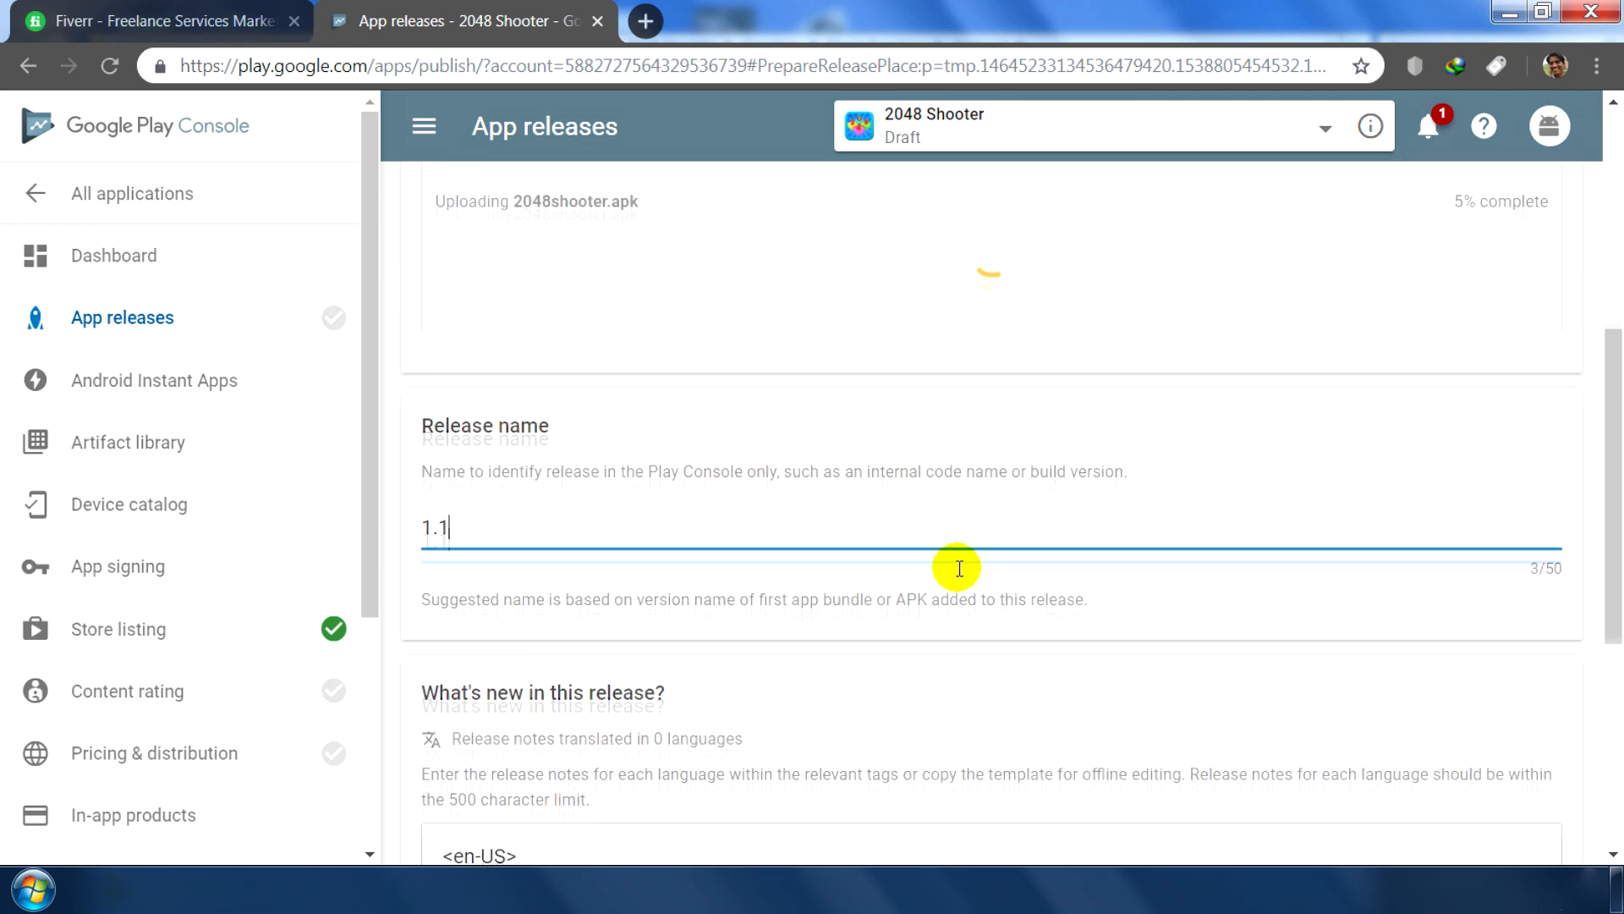
scroll(959, 569, "up", 5)
scroll(652, 733, "down", 1)
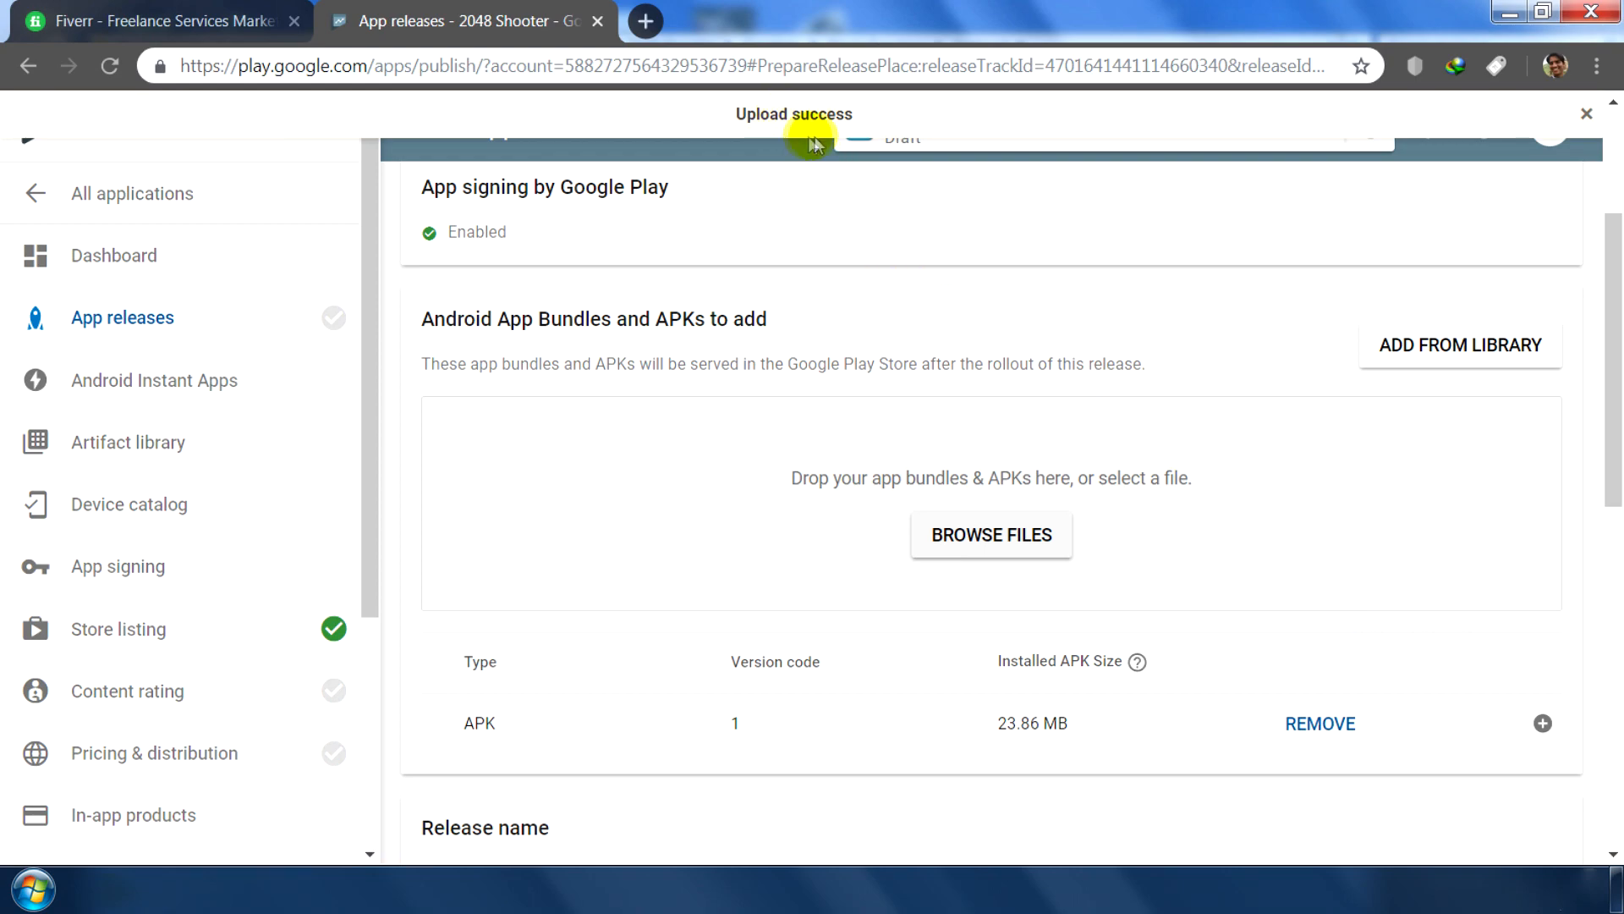
left_click_drag(1611, 439, 1616, 788)
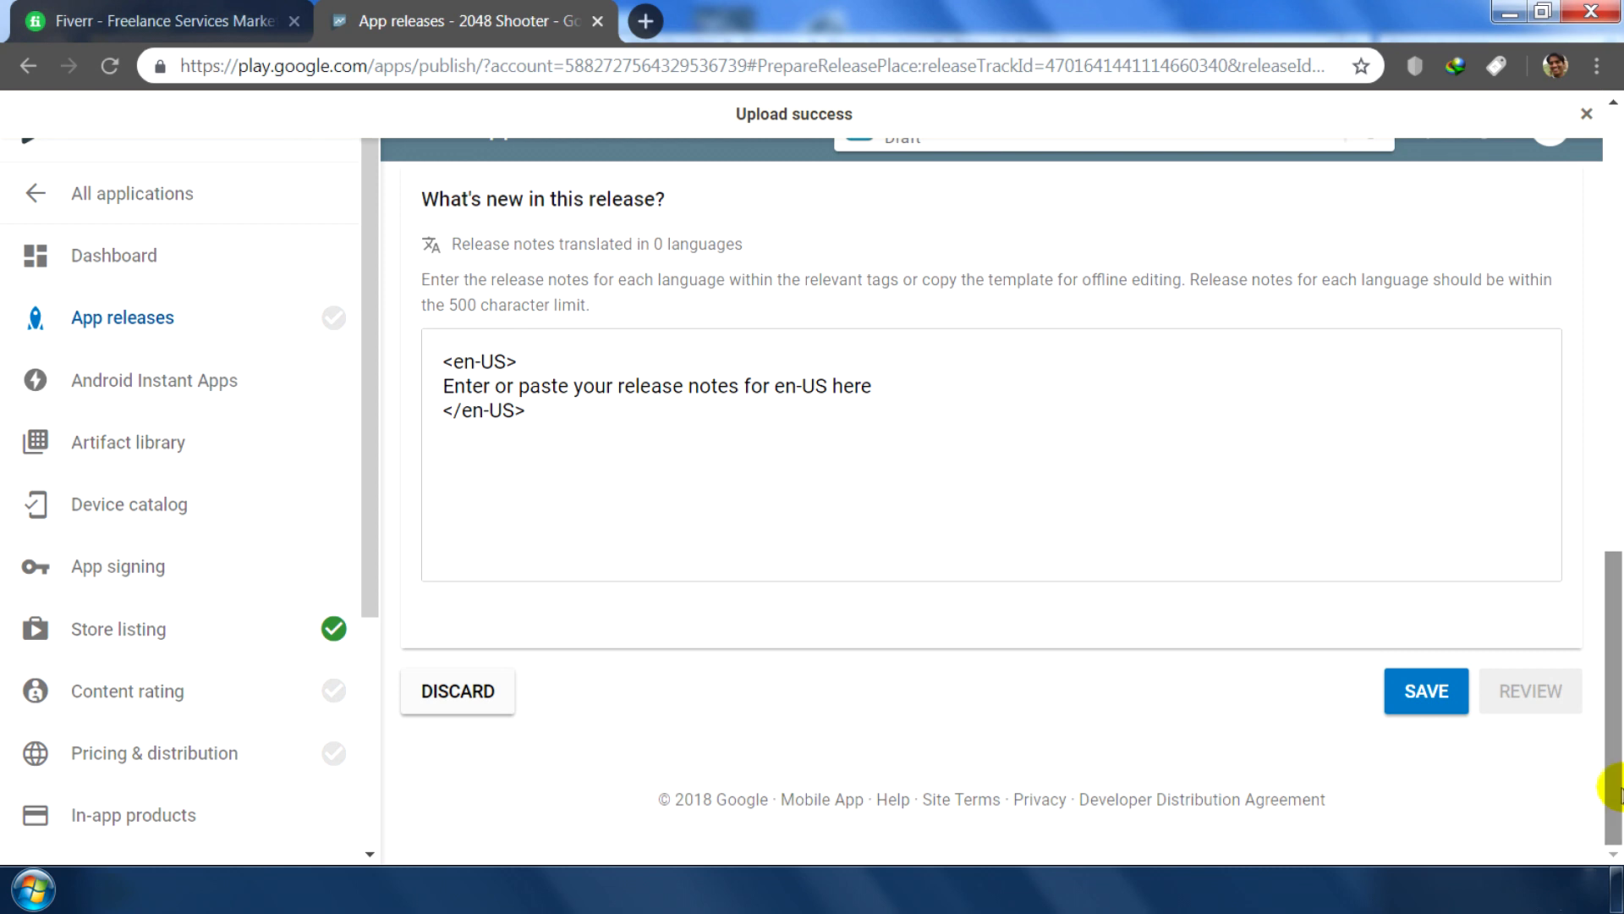
left_click(1429, 698)
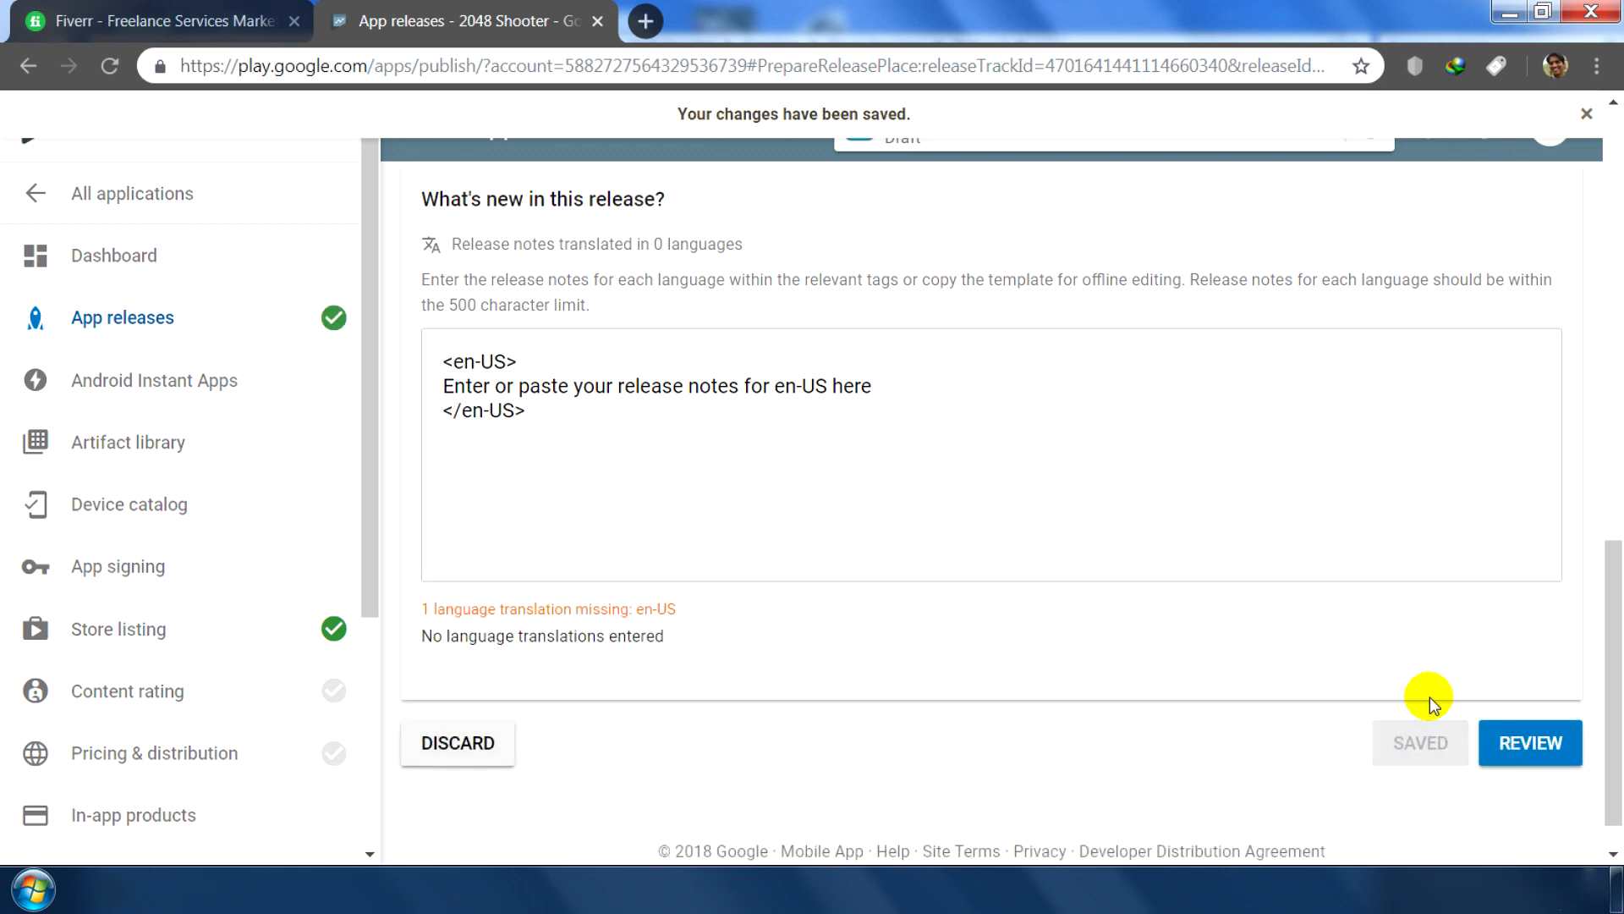
Step: Start the content rating questionnaire and enter the contact email address in both the email and confirmation fields
left_click_drag(1614, 677, 1614, 342)
left_click(254, 689)
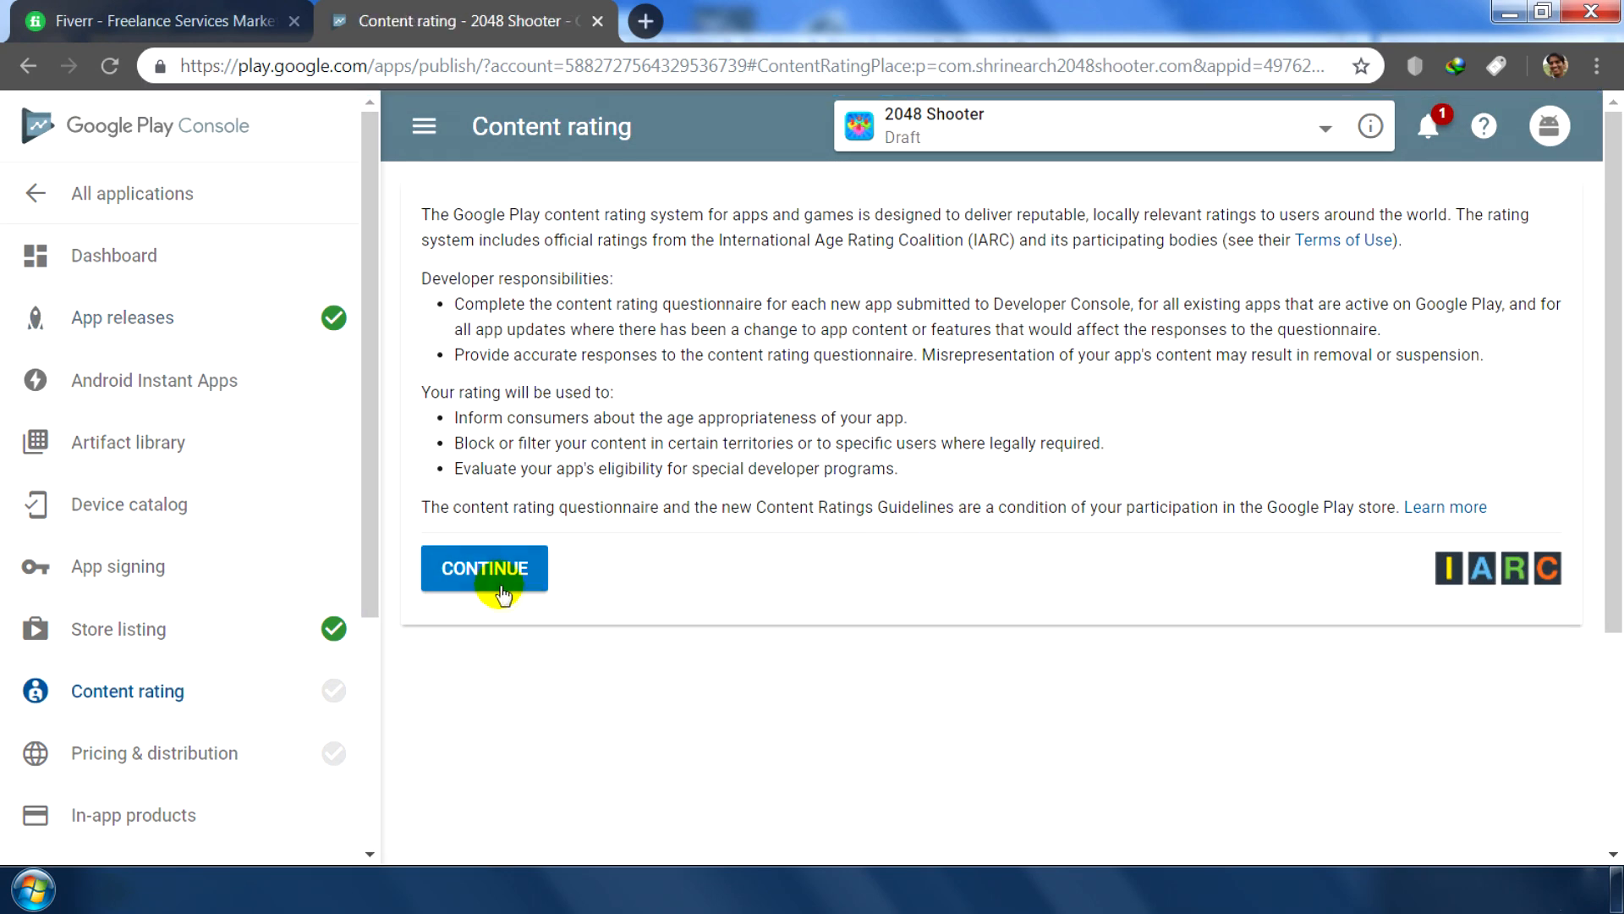
left_click(484, 569)
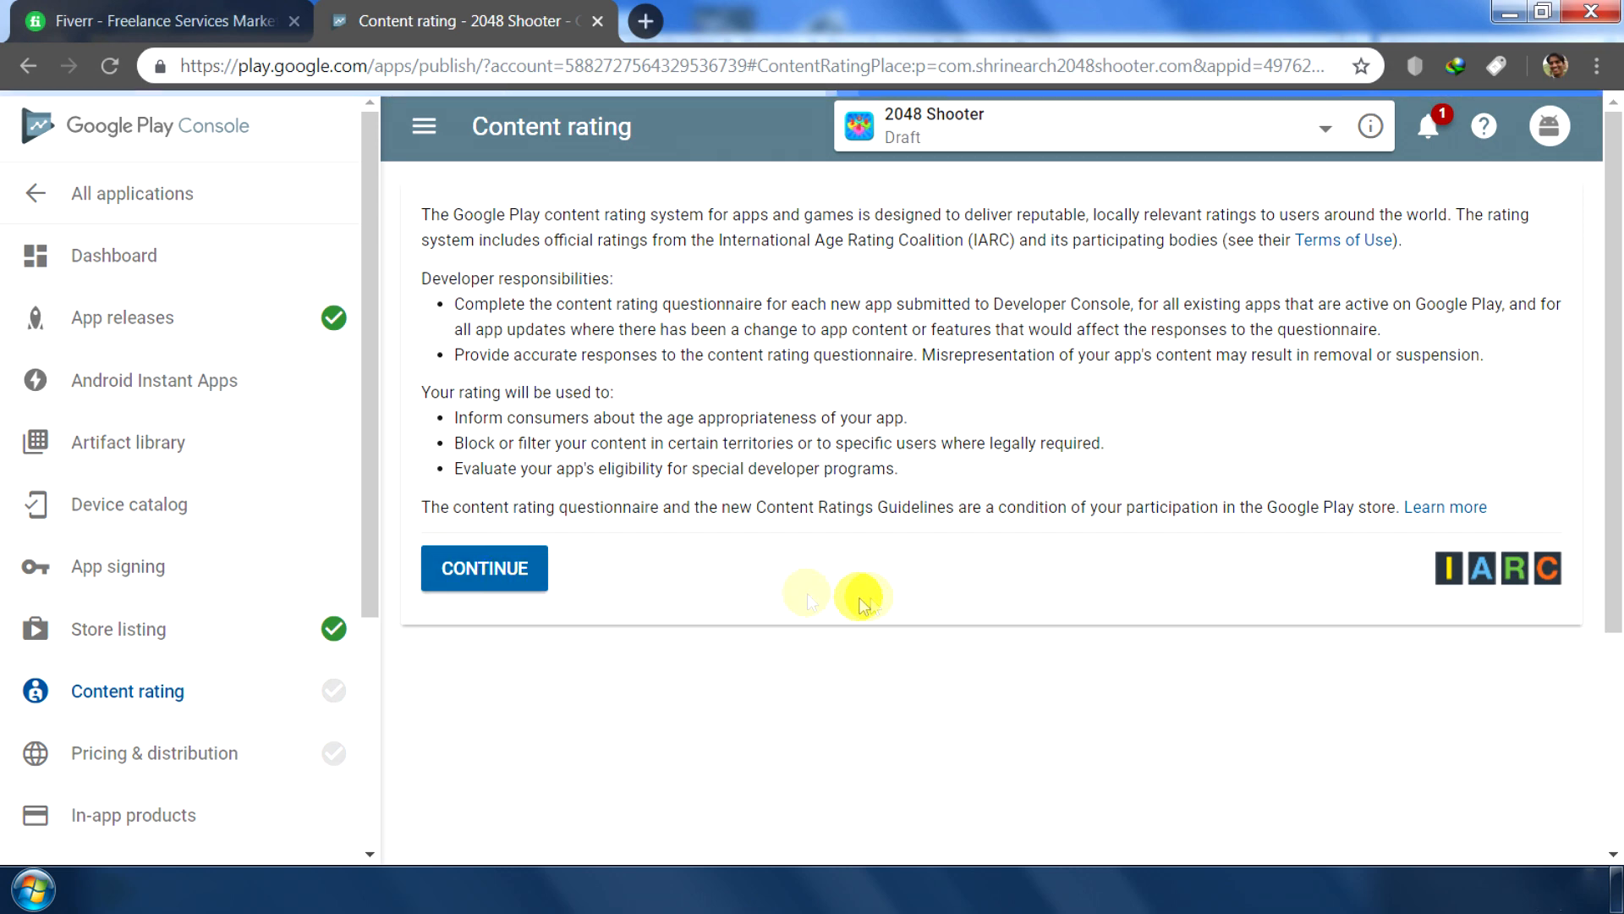
left_click(822, 405)
key("ctrl+v")
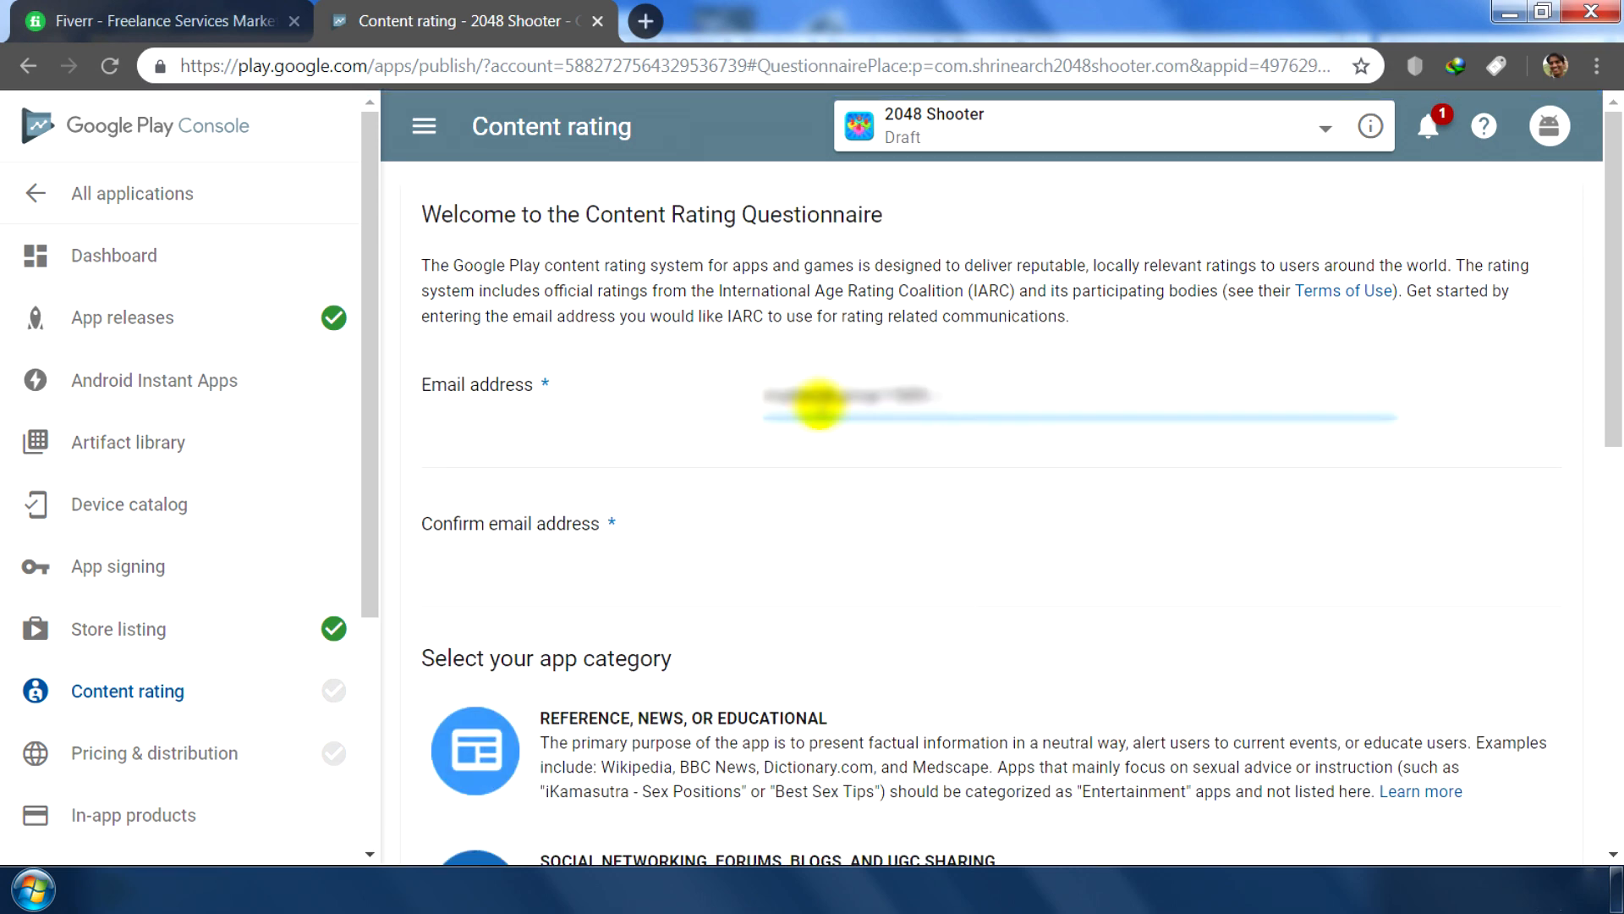
left_click(859, 537)
type("mahesh")
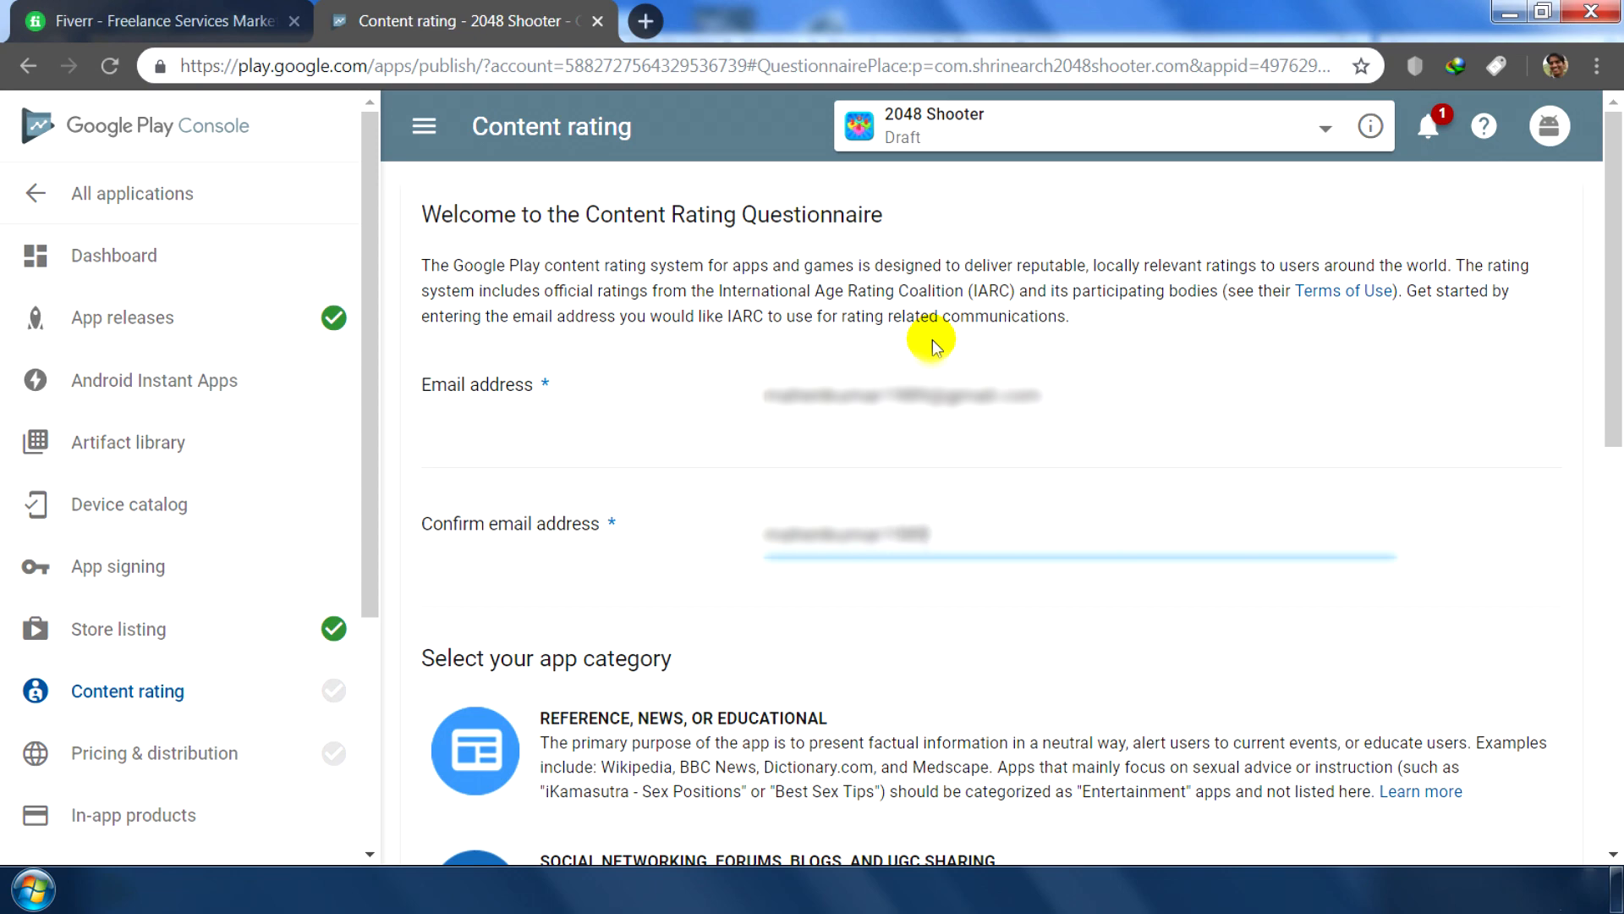
Step: Choose Game as the app category for the content rating questionnaire
scroll(933, 345, "down", 10)
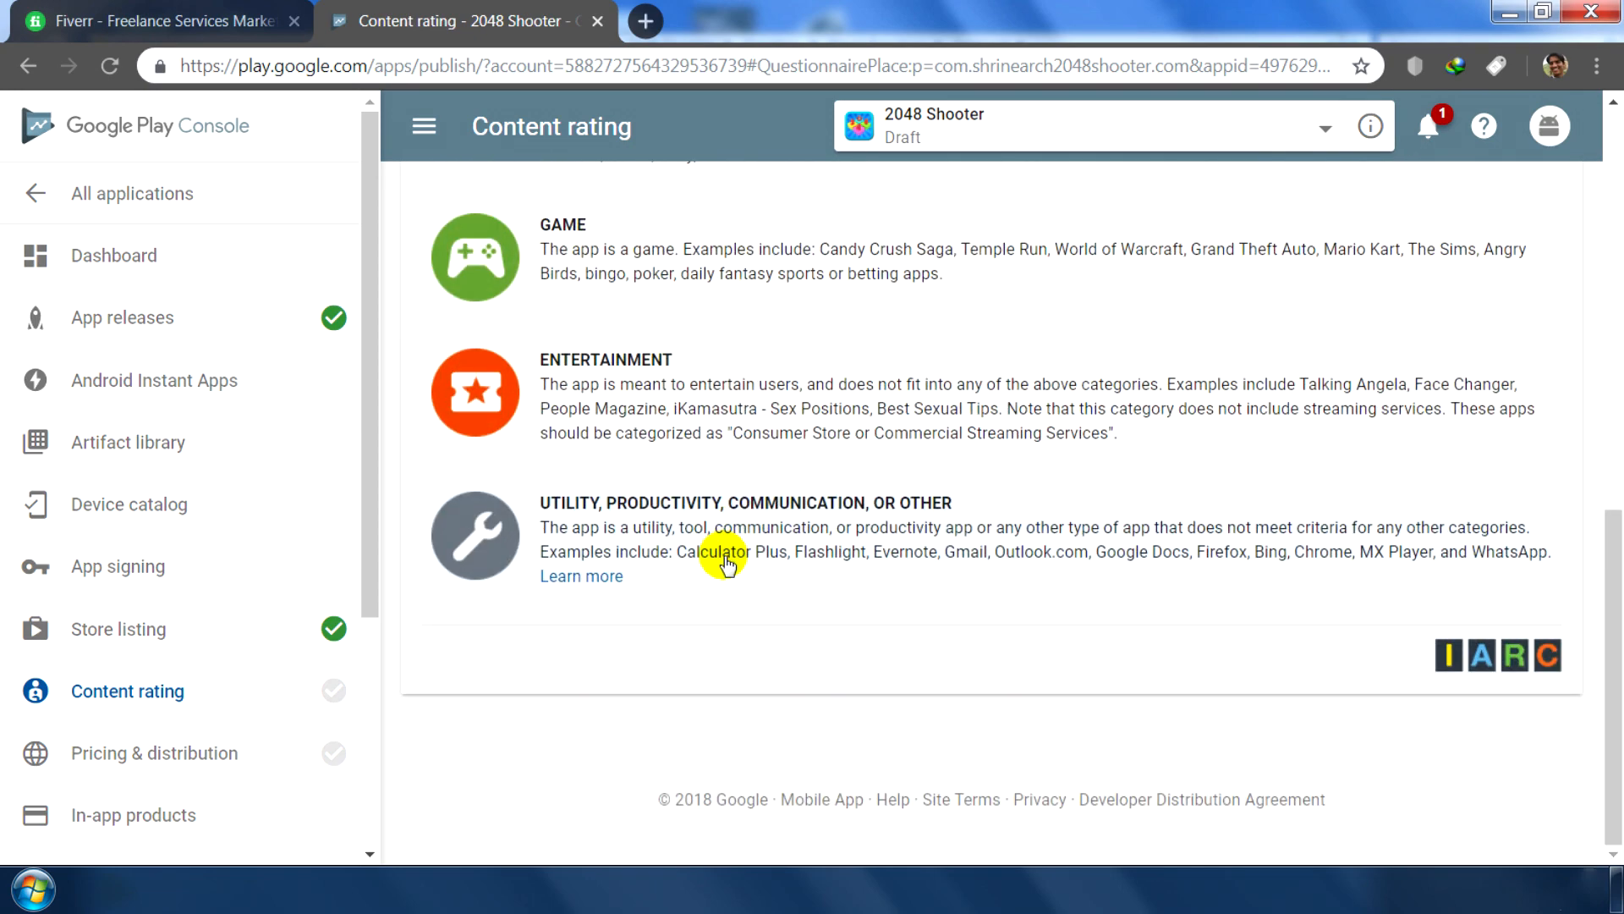
scroll(725, 446, "up", 2)
left_click(734, 508)
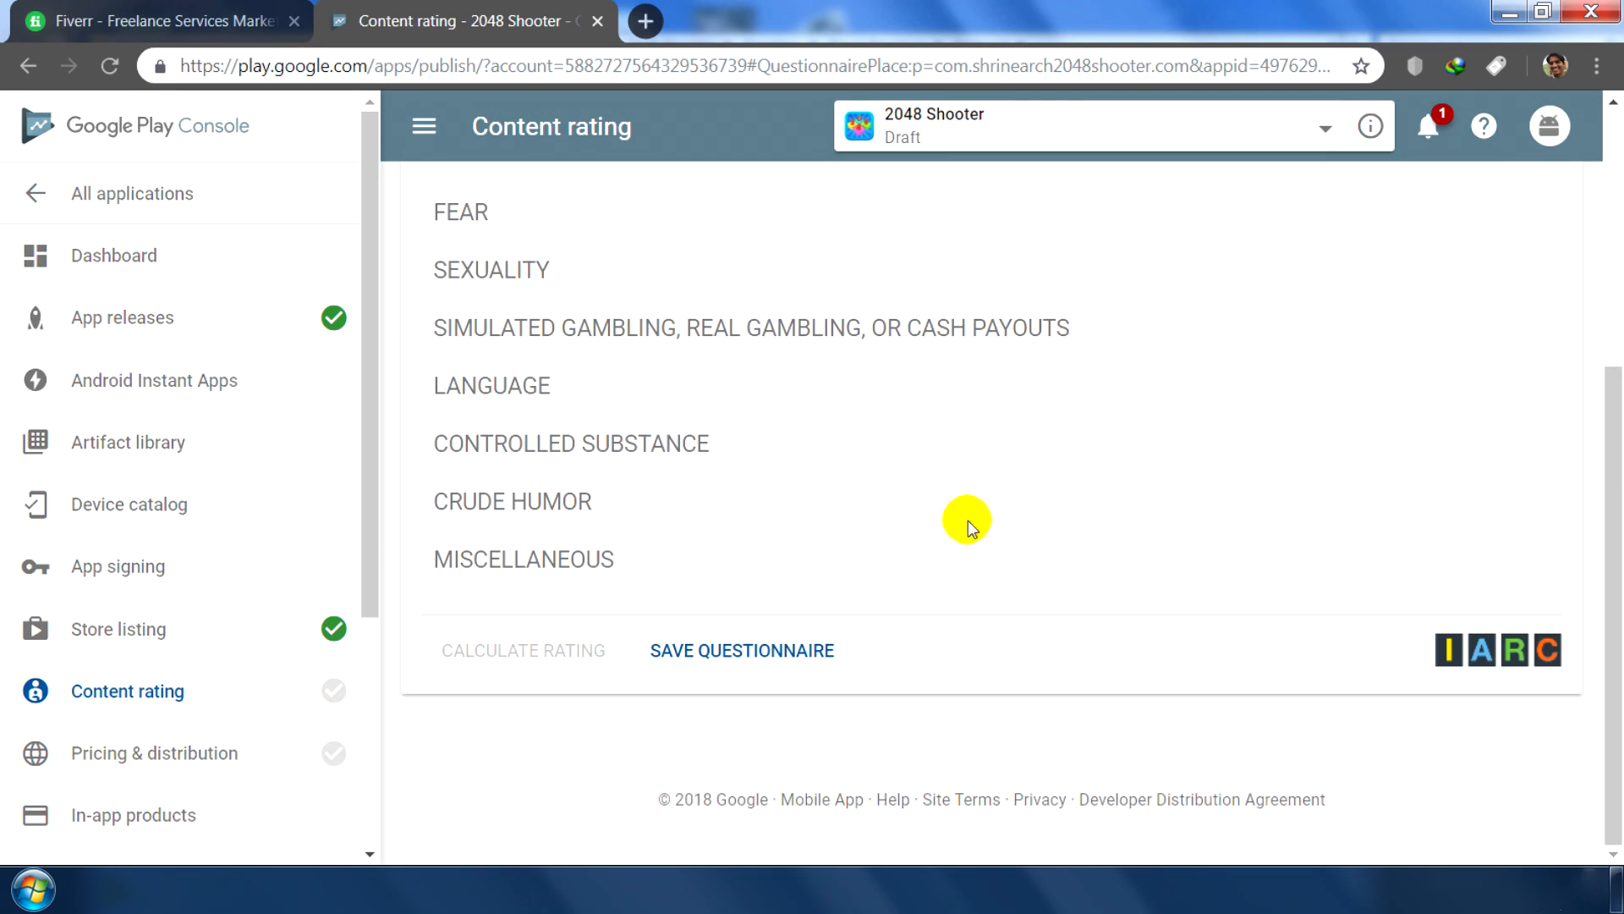
Step: Answer No to the violence, fear, sexuality, gambling, language and controlled substance questions
scroll(931, 503, "up", 3)
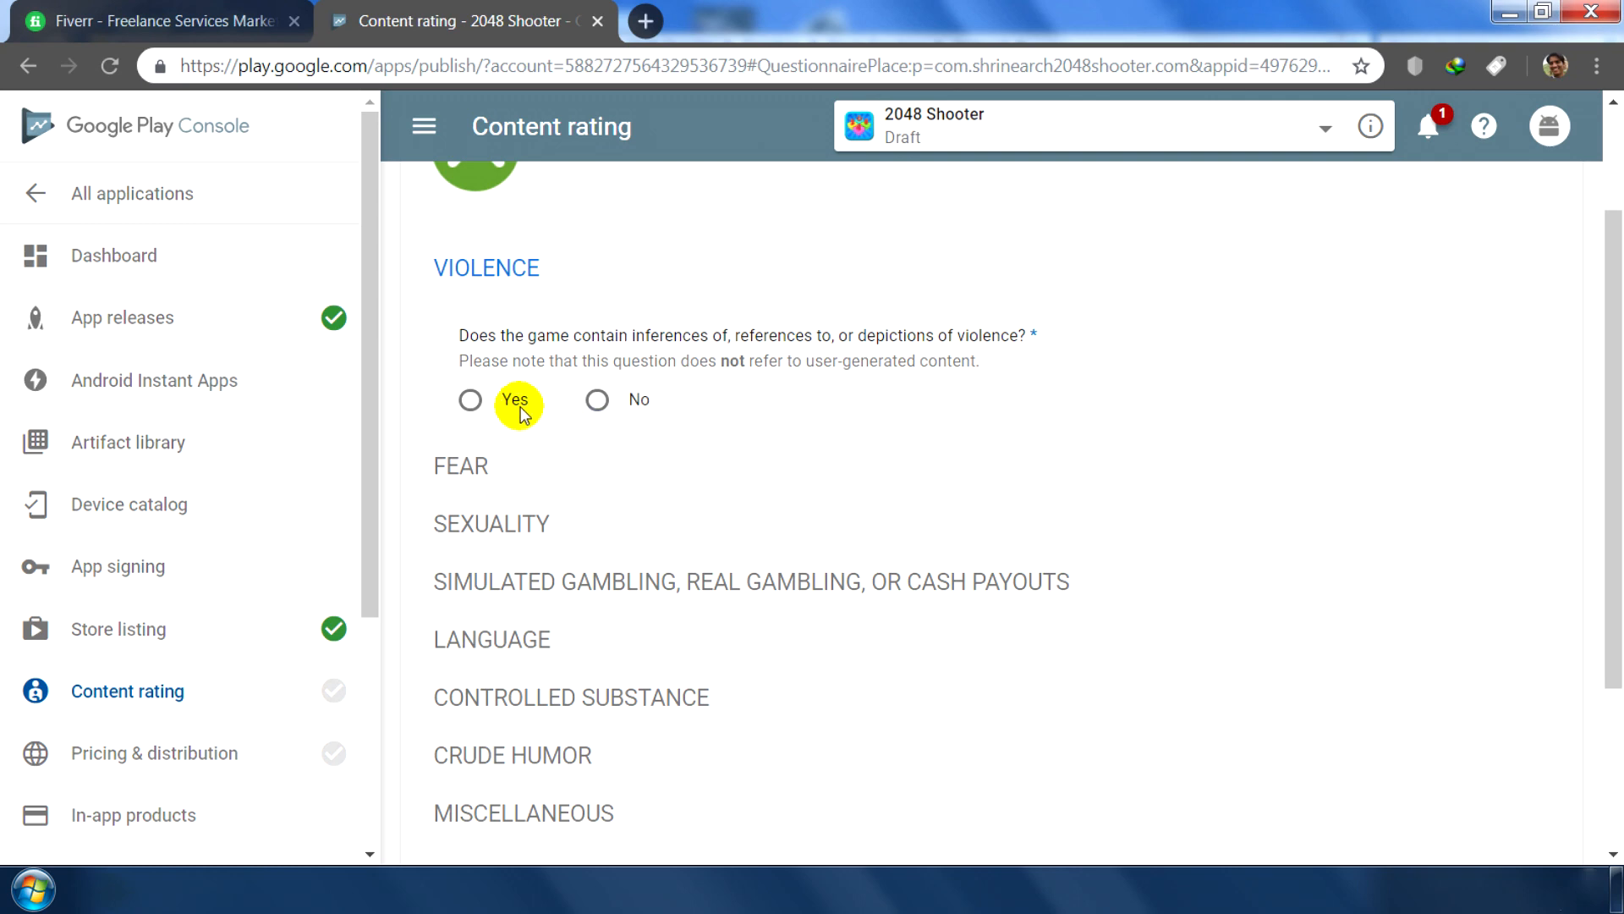
left_click(597, 400)
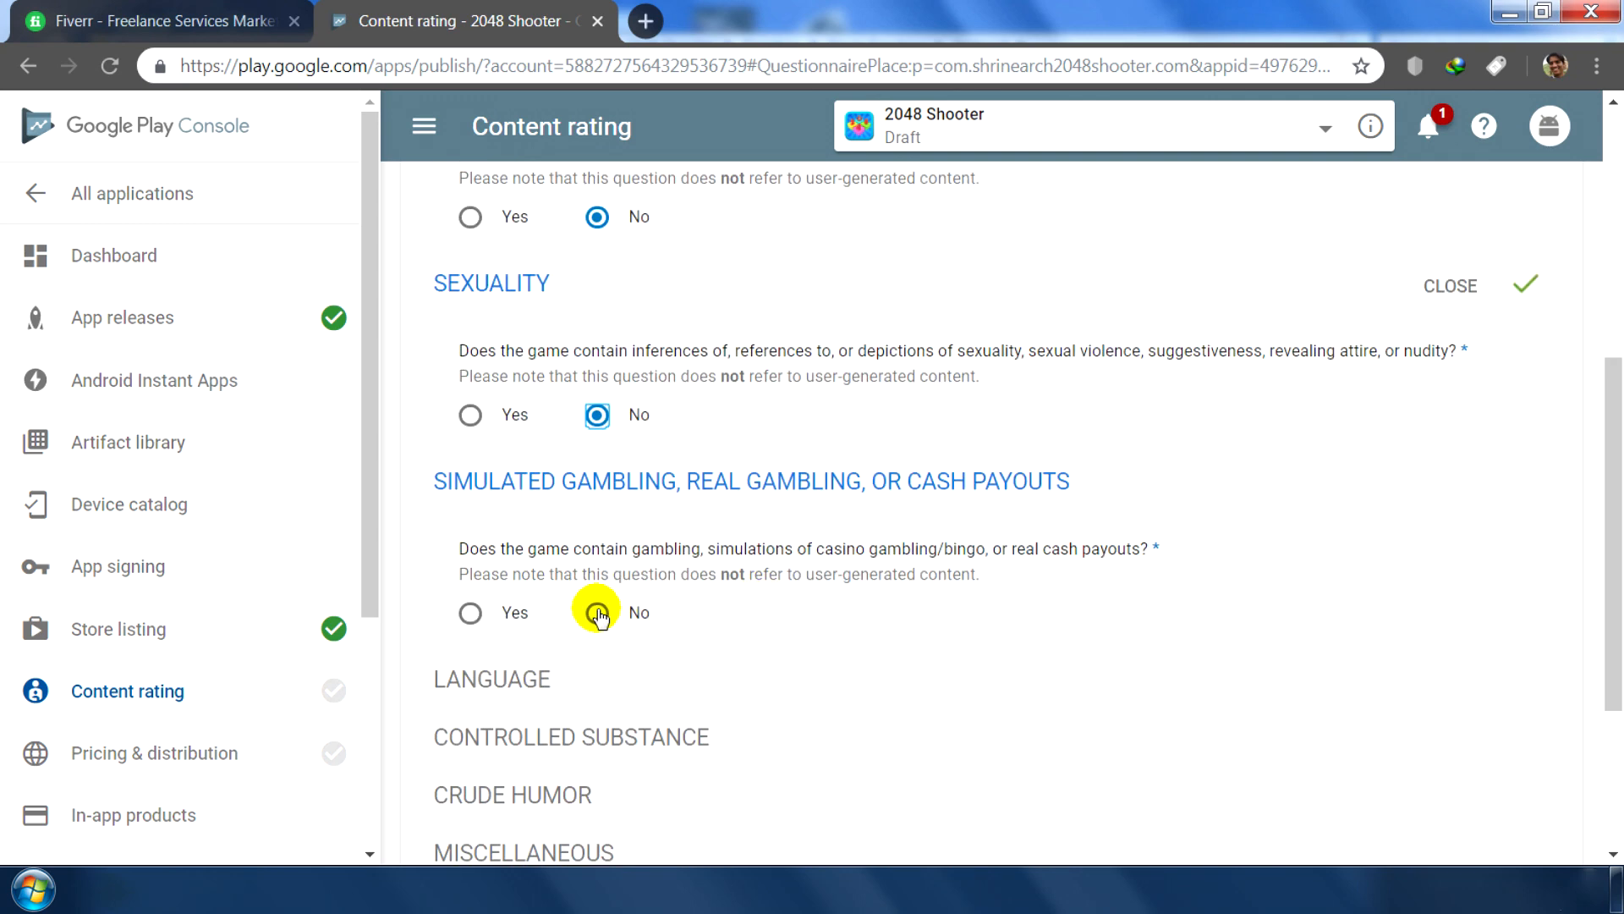
left_click(596, 609)
left_click(598, 556)
left_click(598, 435)
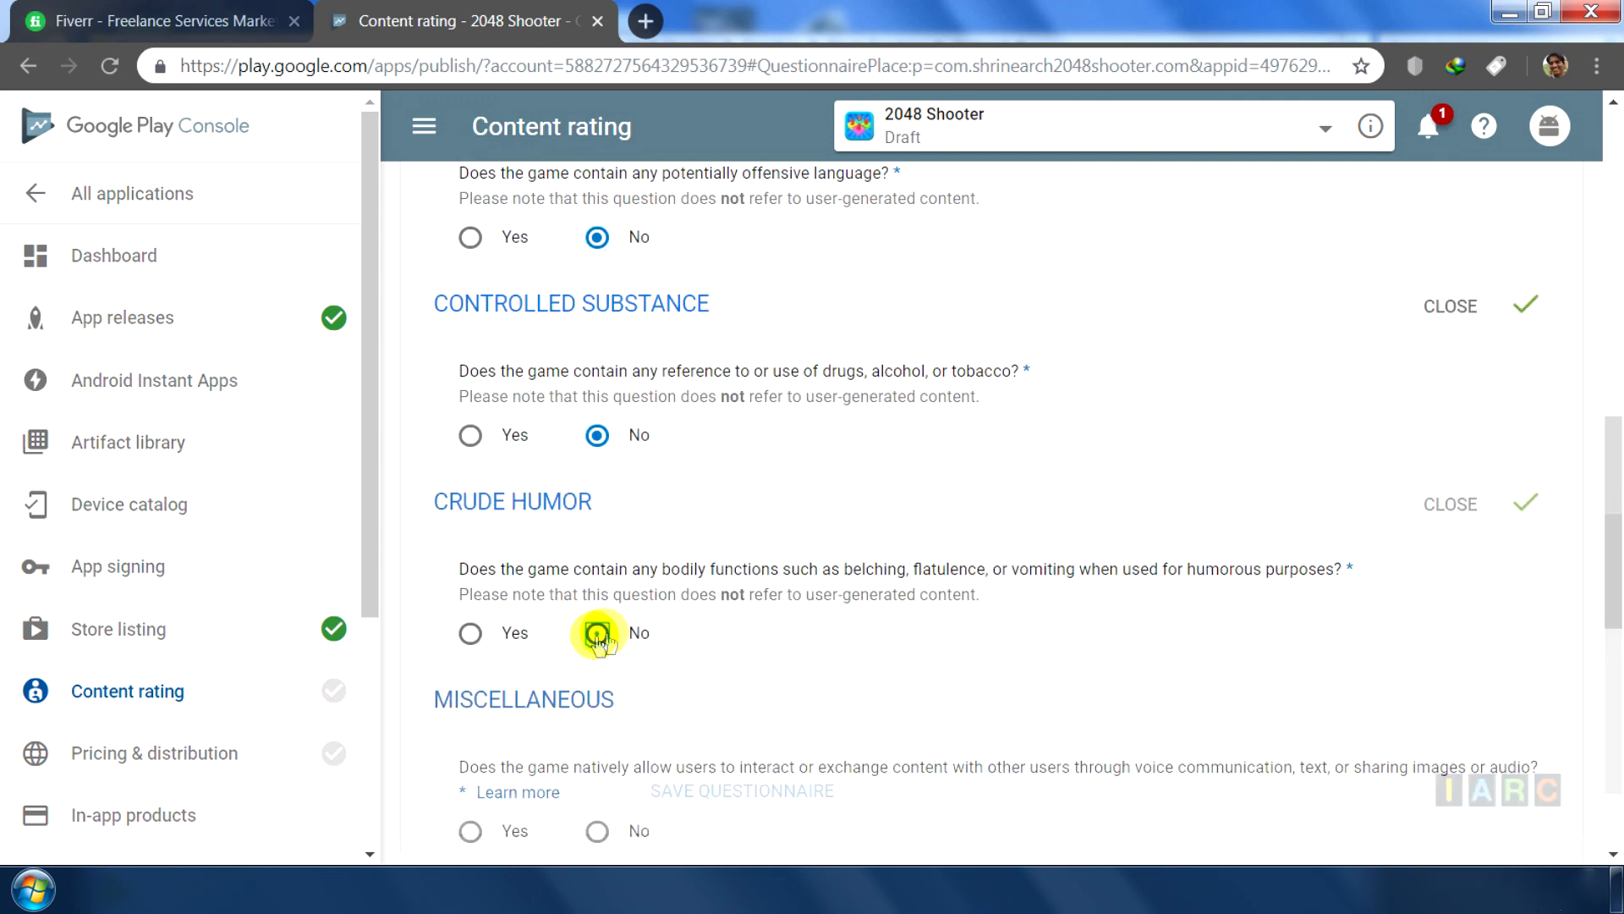
Step: Answer No to the crude humor question and to all the miscellaneous questions
left_click(597, 630)
left_click(598, 450)
left_click(597, 552)
left_click(597, 529)
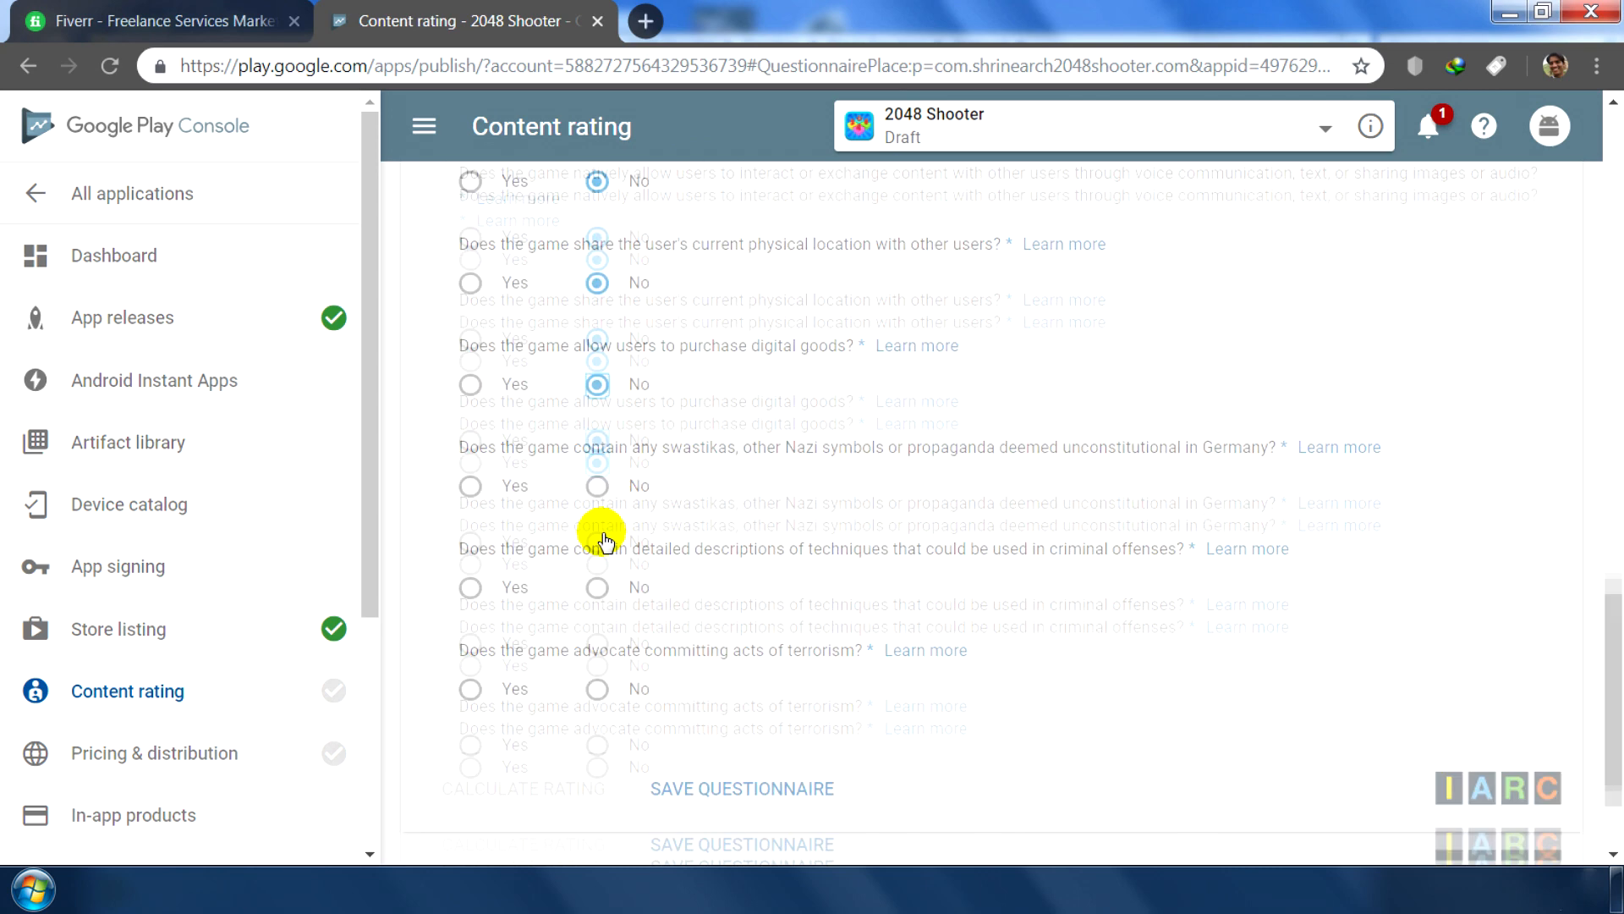
left_click(598, 372)
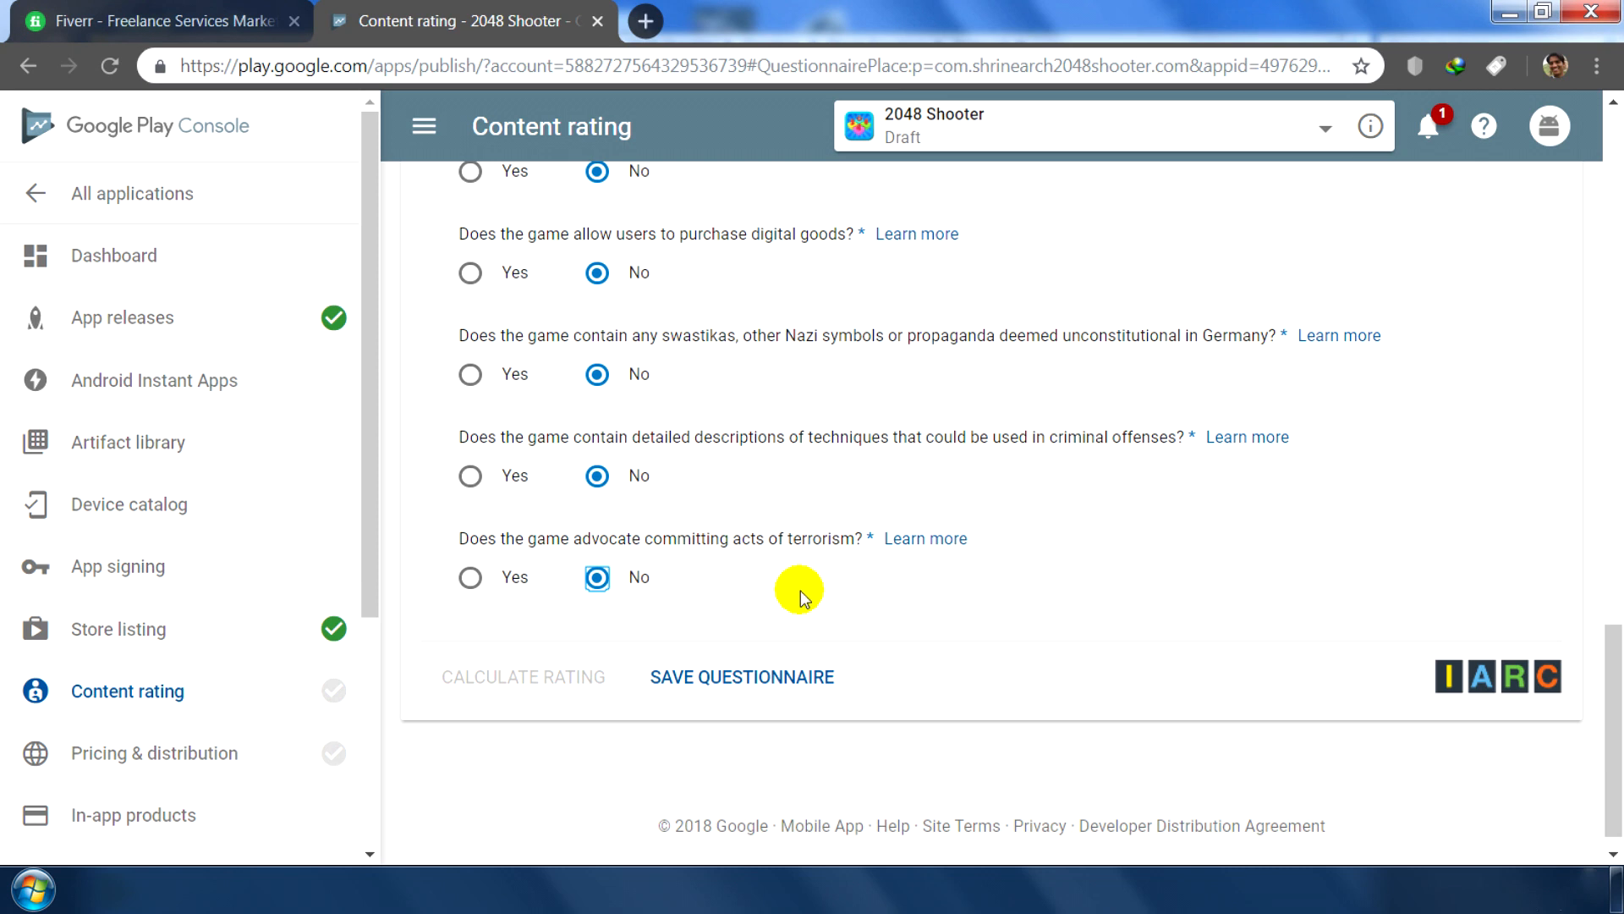
Step: Save the questionnaire answers, calculate the content rating and review the ratings by region
left_click(769, 677)
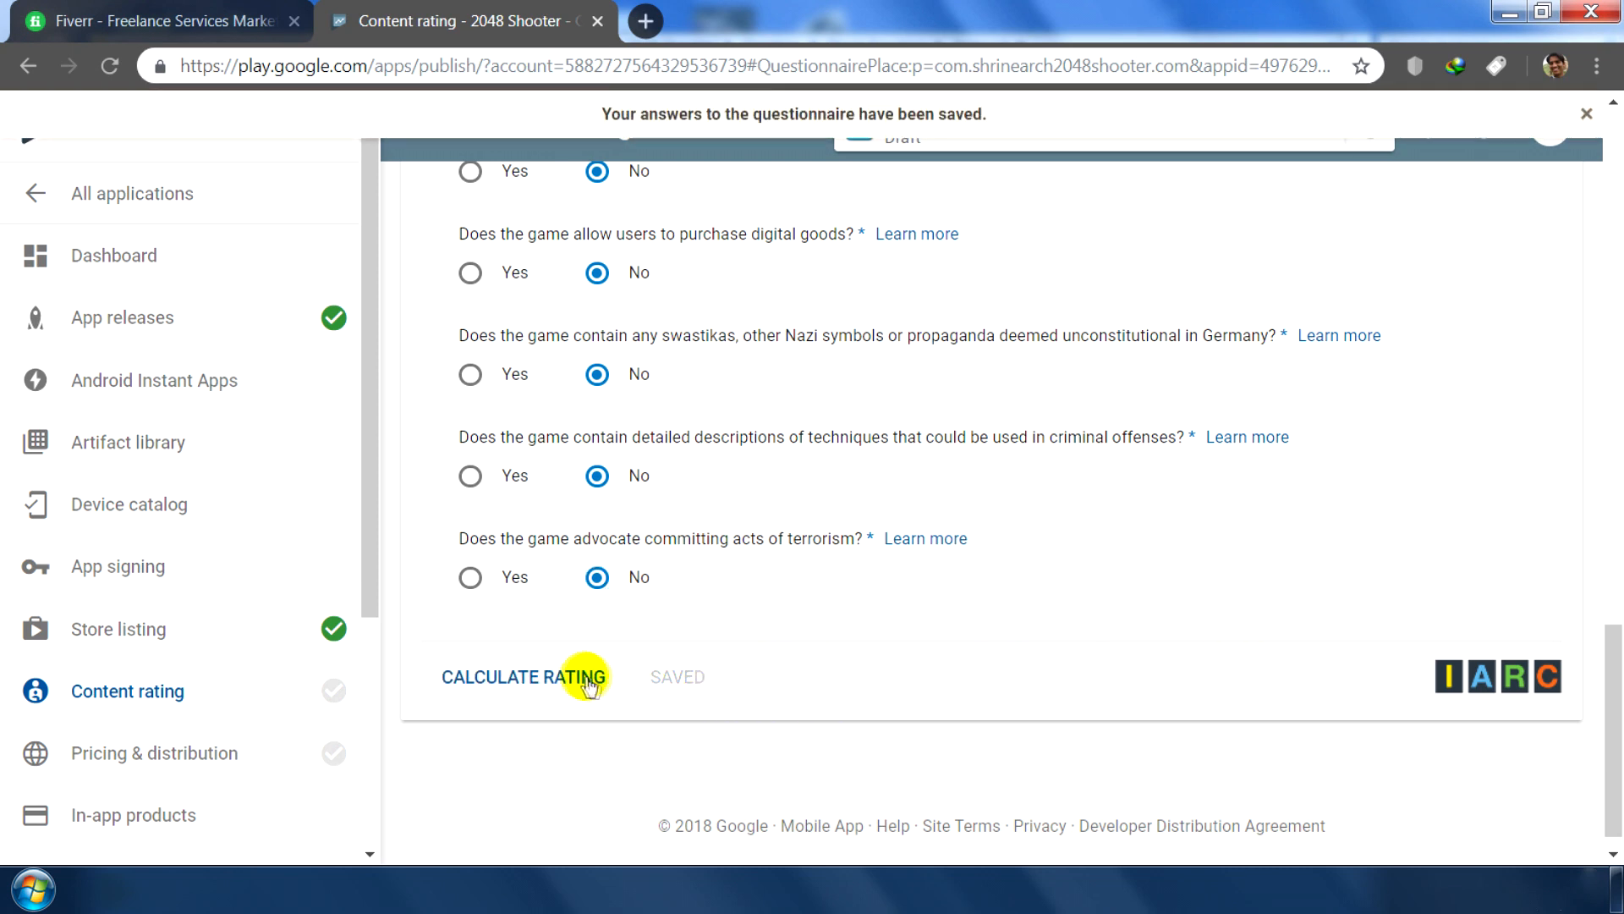
left_click(576, 681)
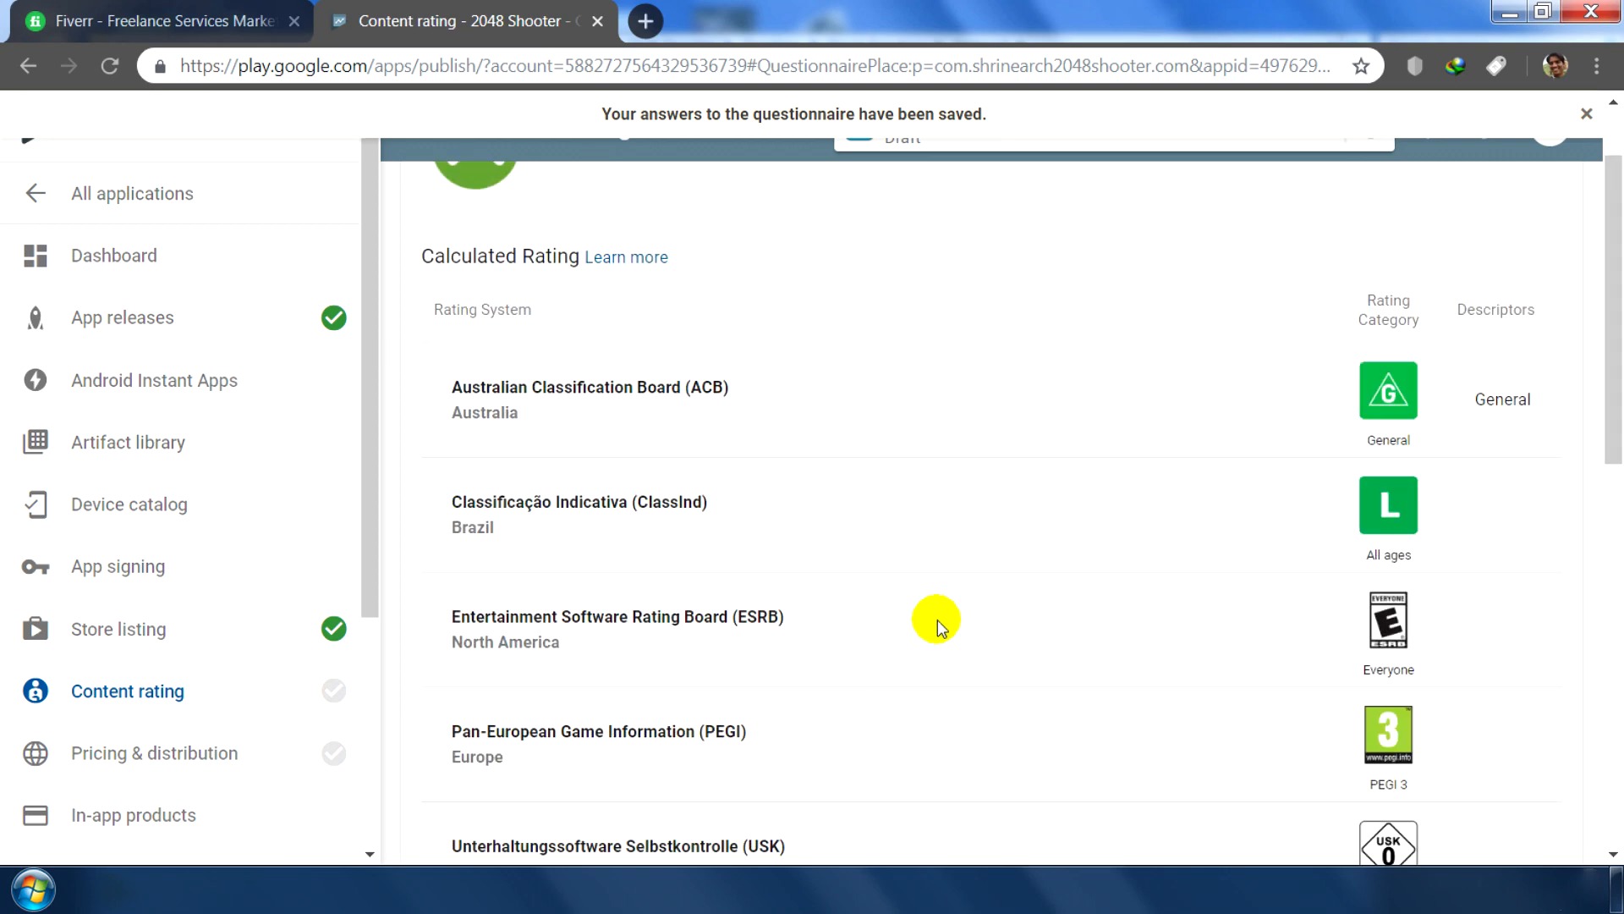
scroll(998, 465, "down", 10)
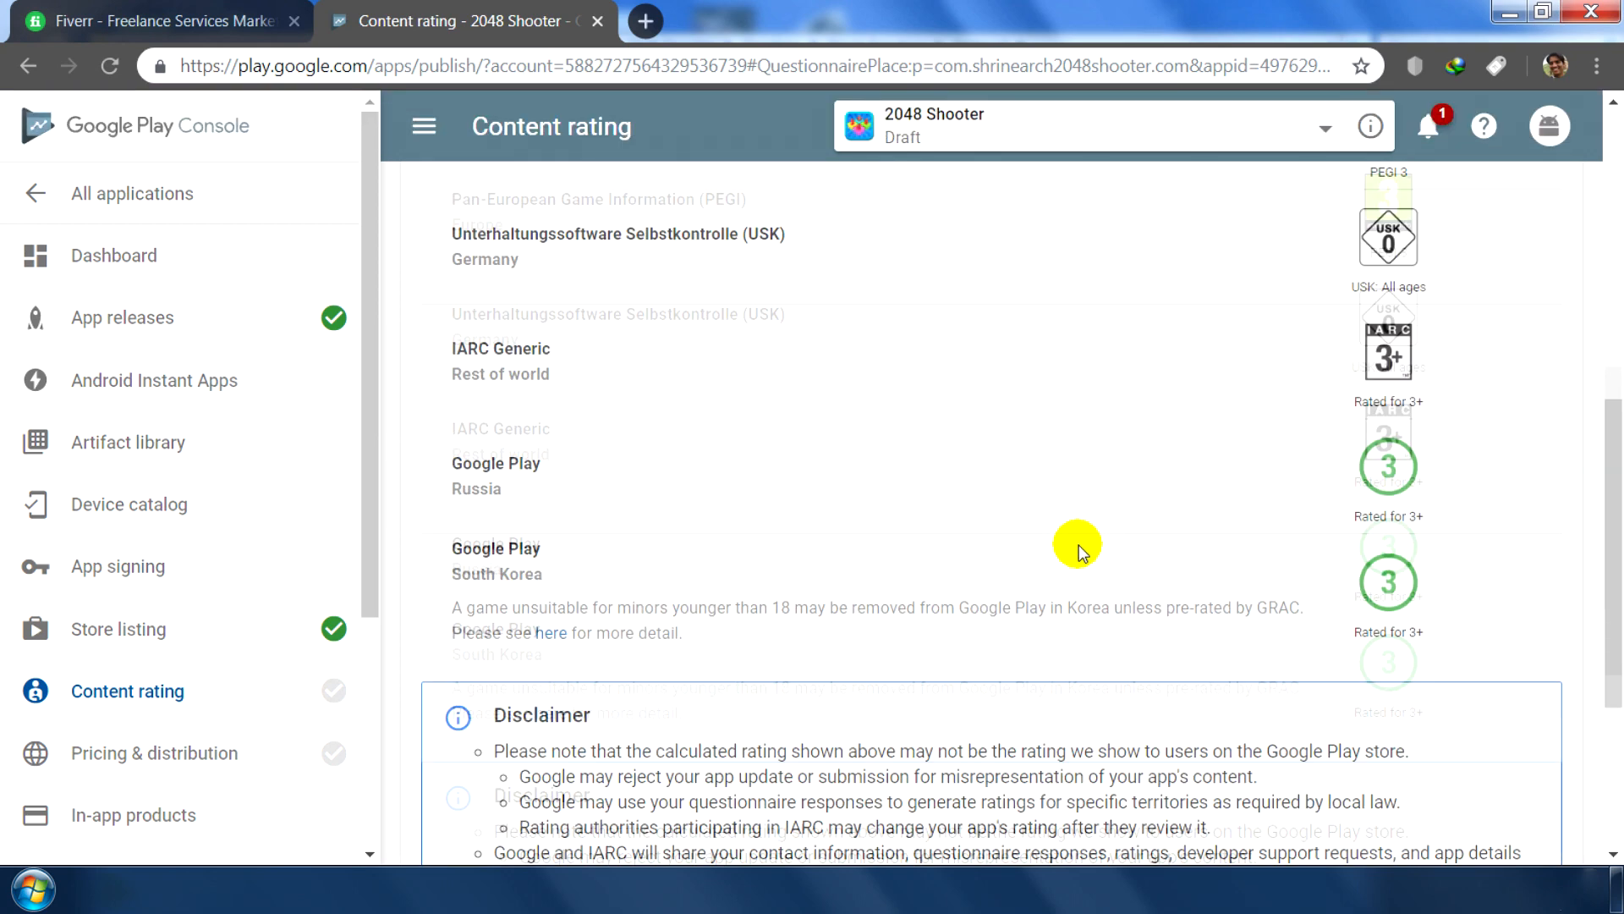
Step: Review the calculated regional ratings and the disclaimer, and apply the content rating to the app
scroll(1206, 484, "up", 2)
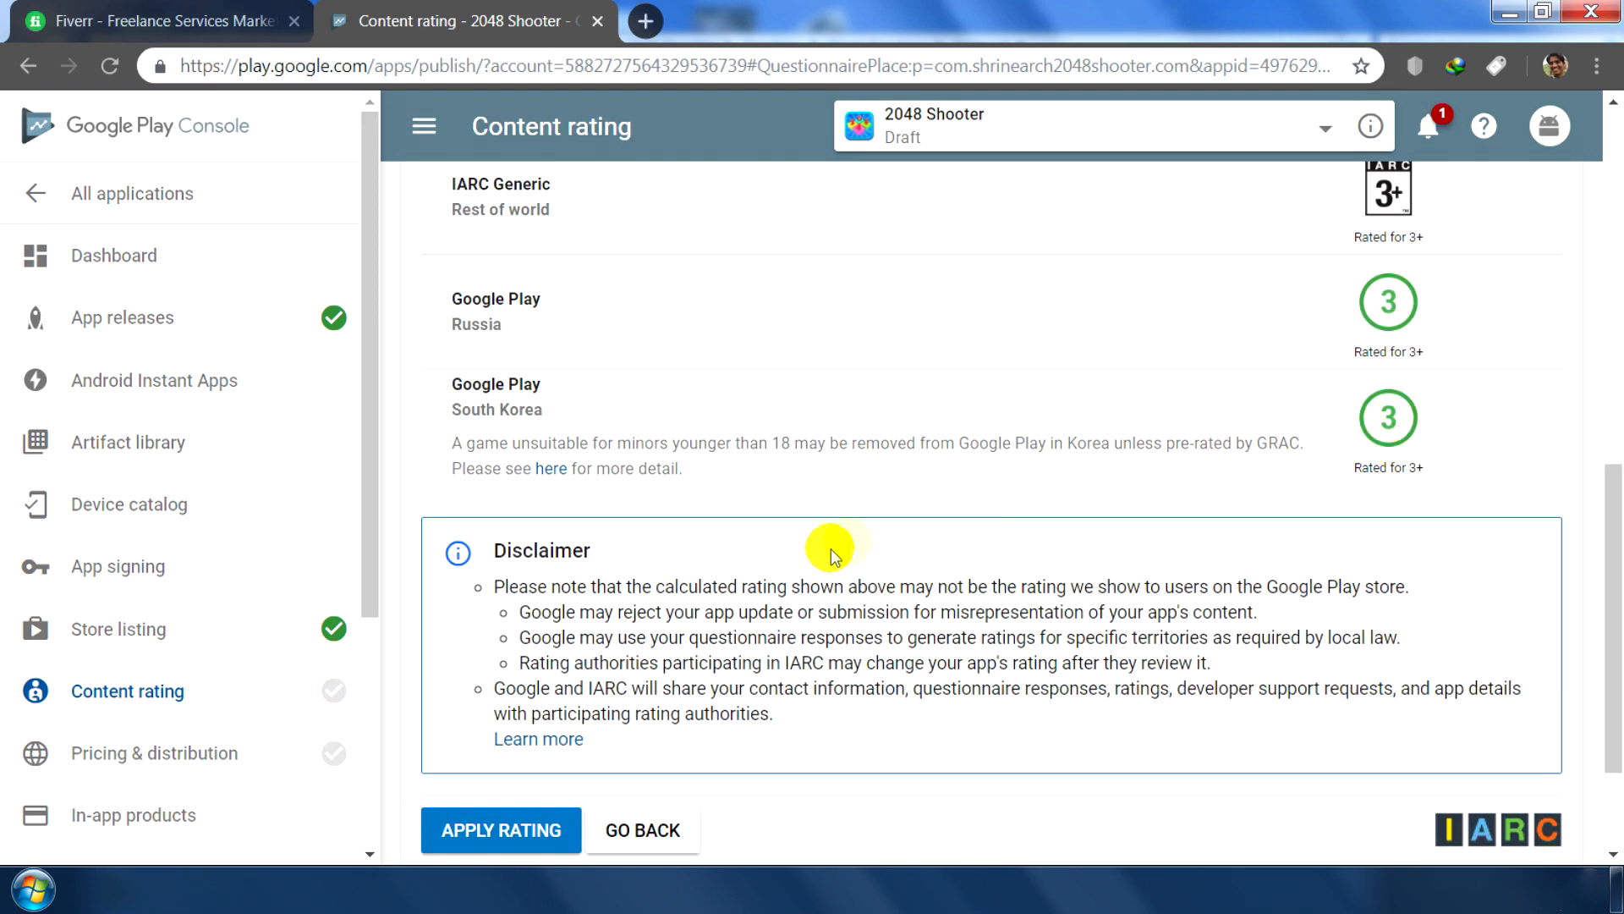
scroll(833, 554, "down", 2)
left_click(550, 704)
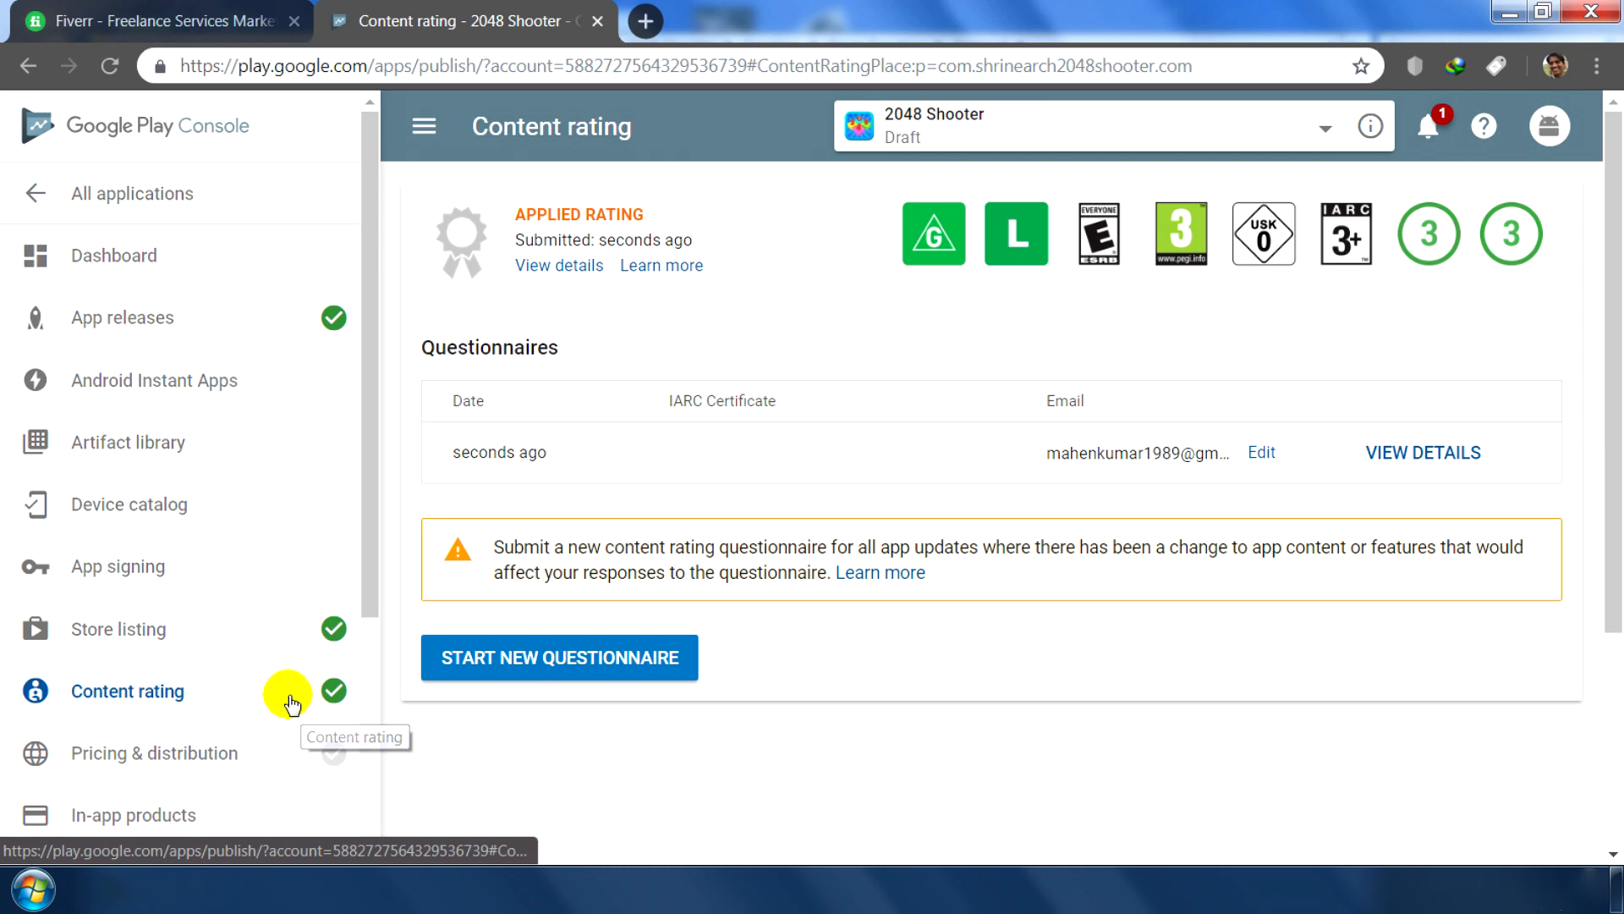
Step: Open the app's pricing and distribution settings and set the application to Free
scroll(279, 573, "down", 3)
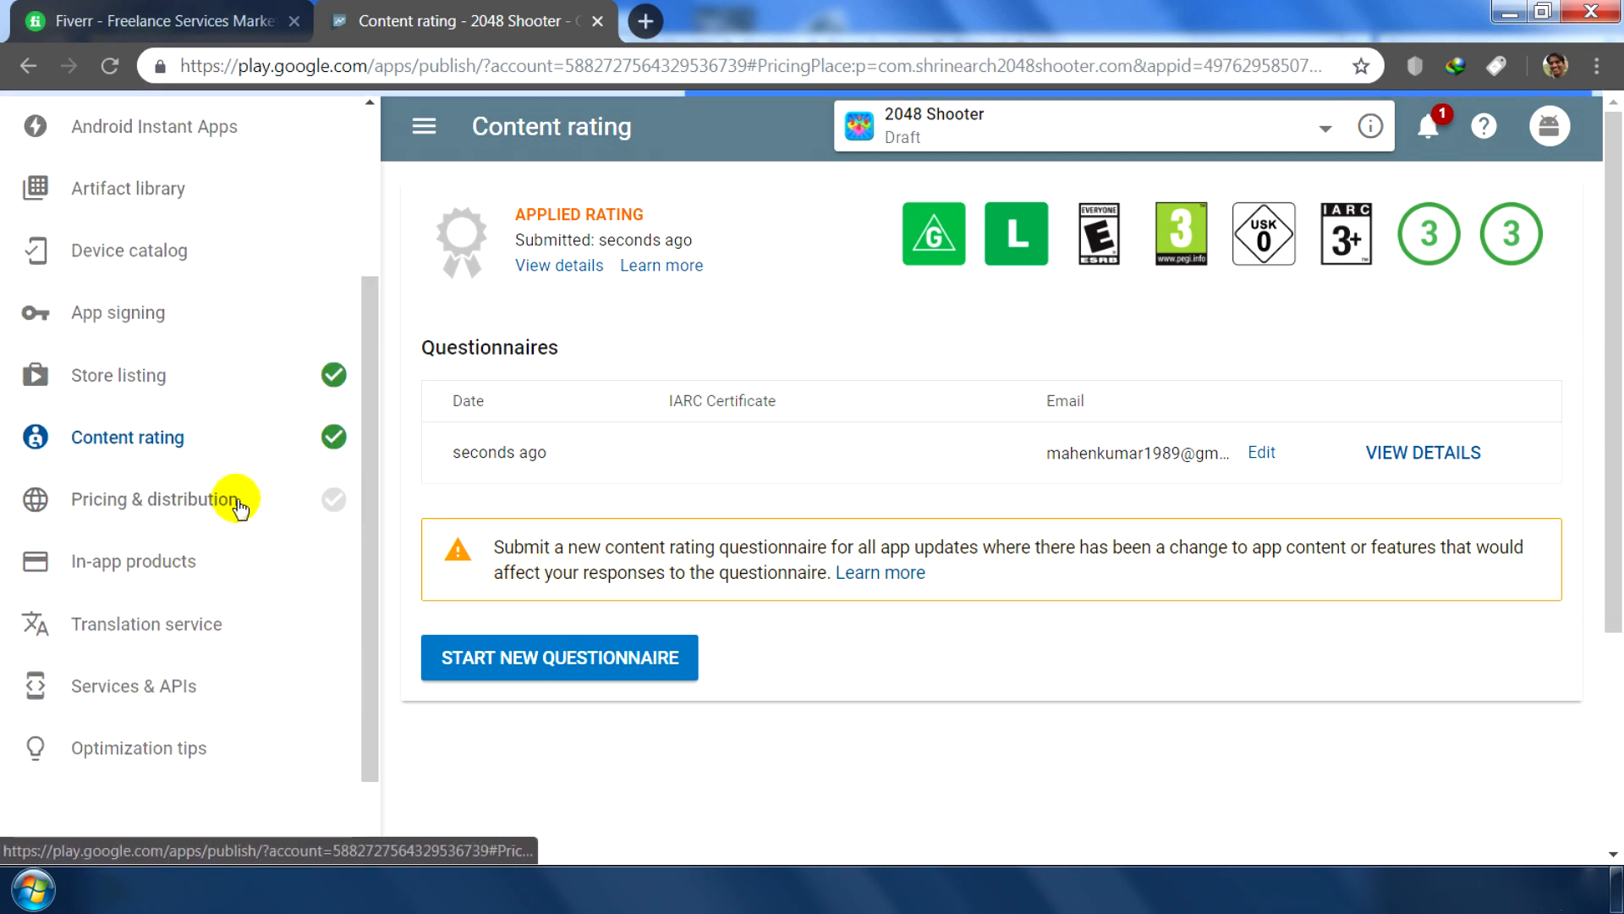
left_click(240, 501)
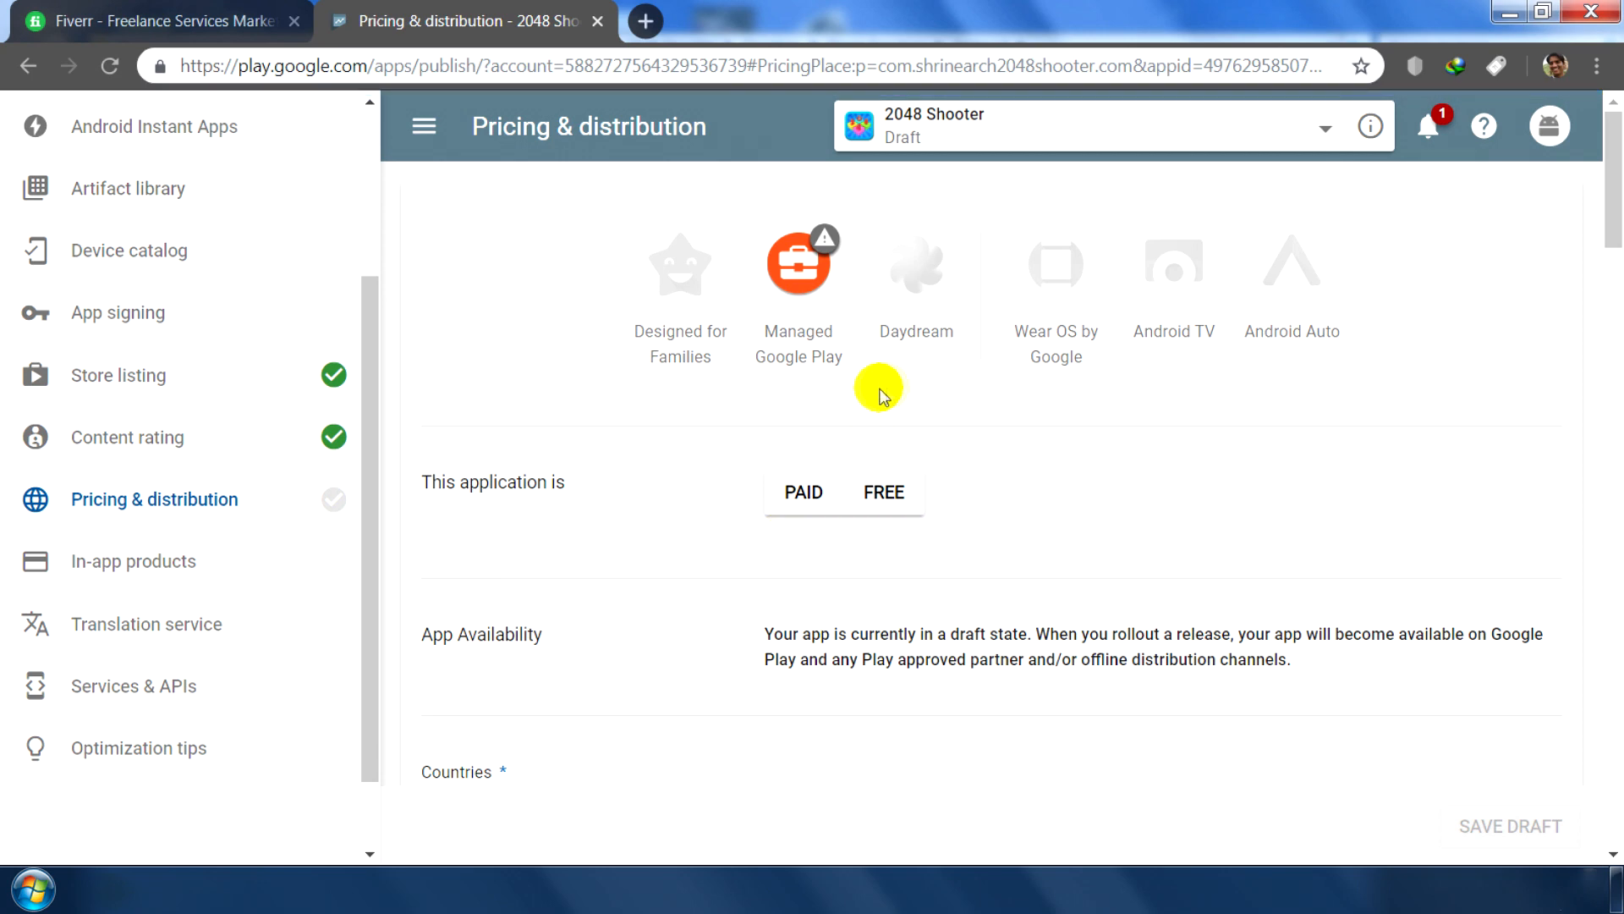
left_click(911, 484)
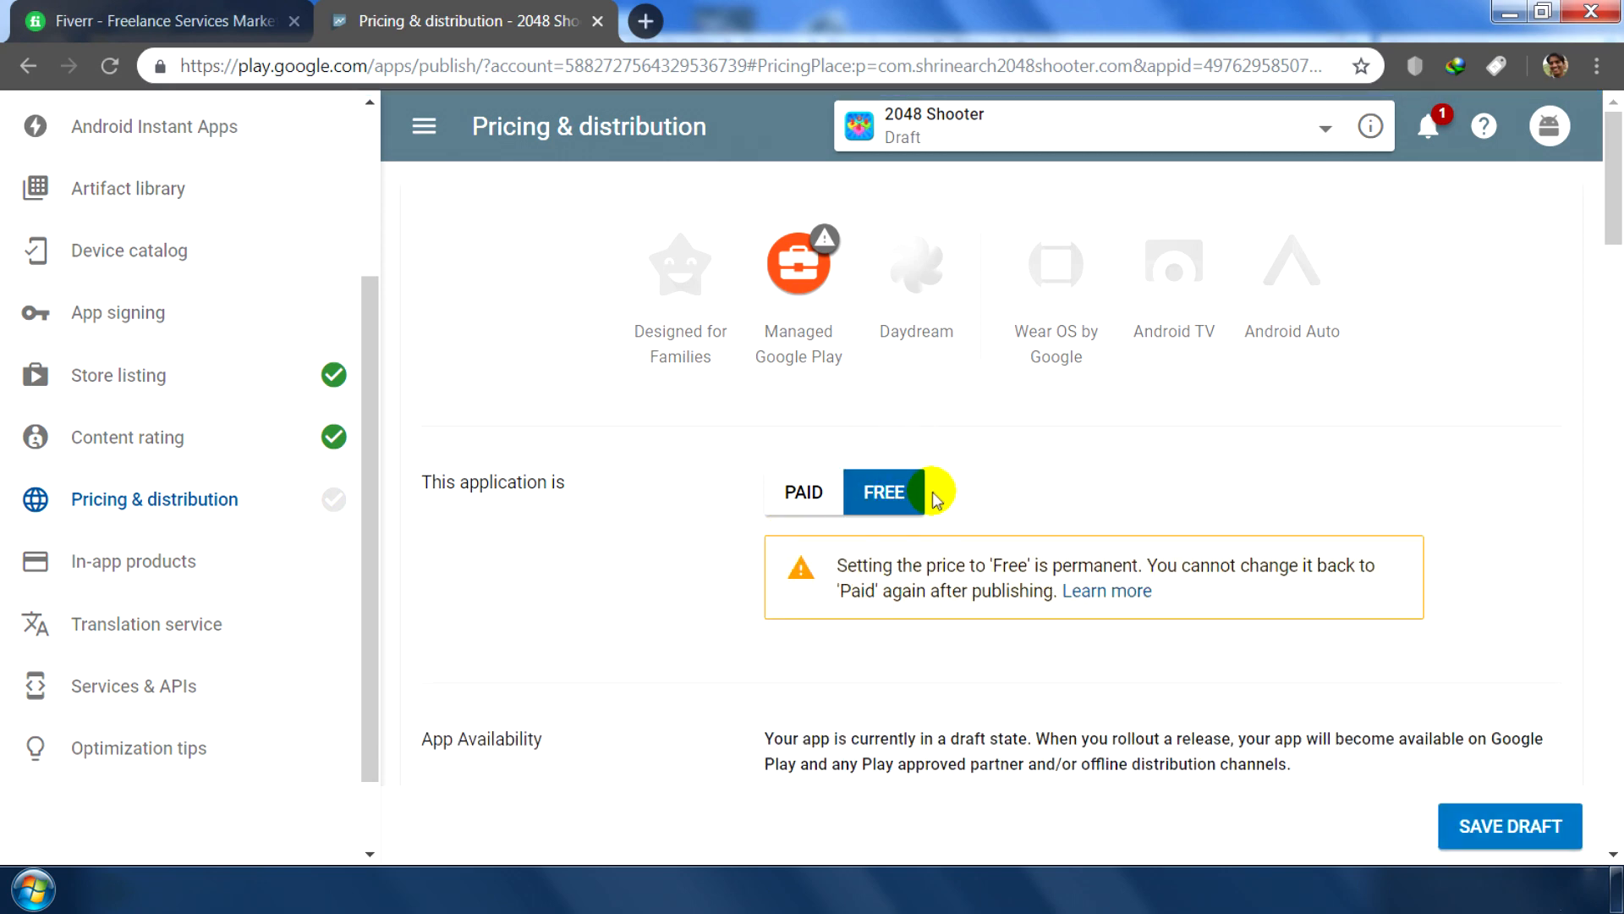
Step: Set the distribution status of all countries to Available
scroll(1068, 506, "down", 2)
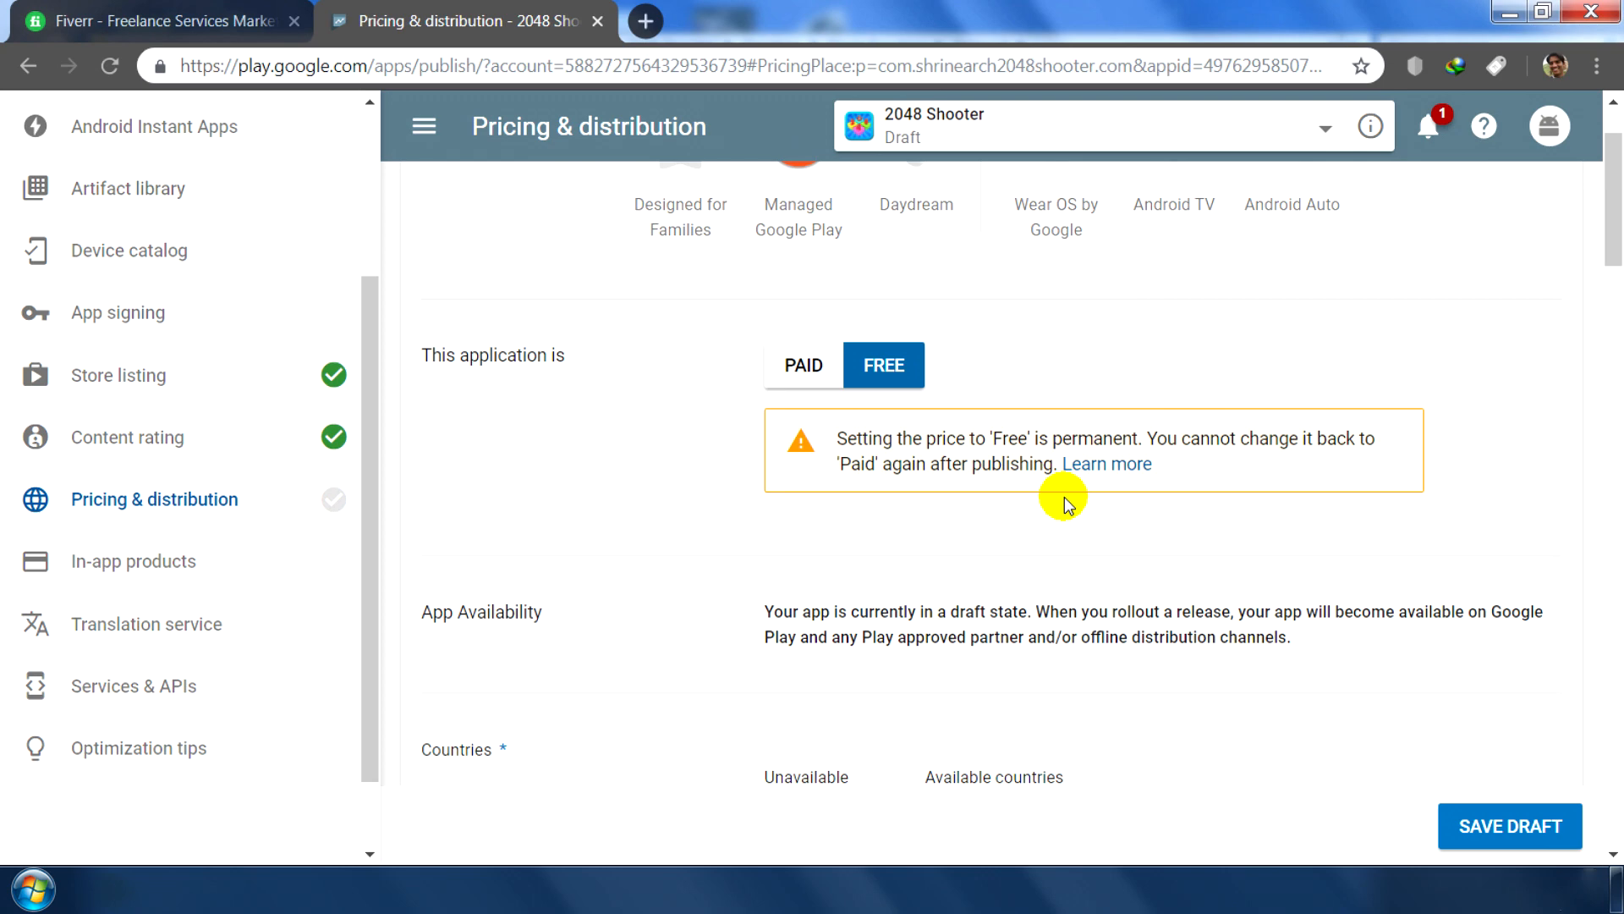
scroll(1068, 505, "down", 2)
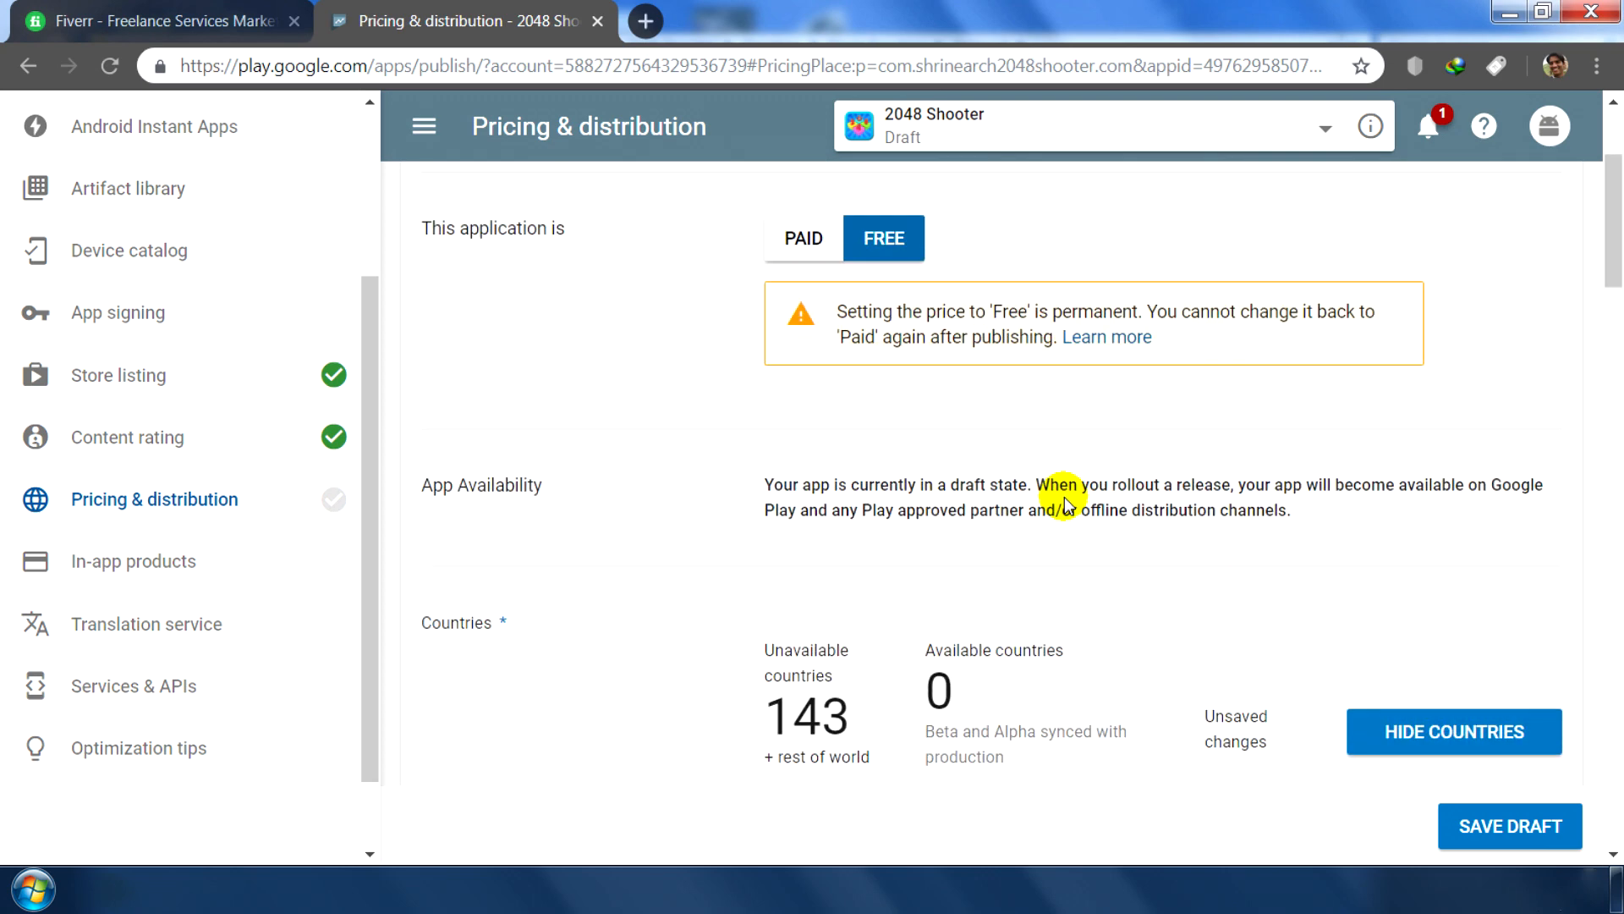
scroll(899, 423, "down", 2)
scroll(821, 322, "up", 2)
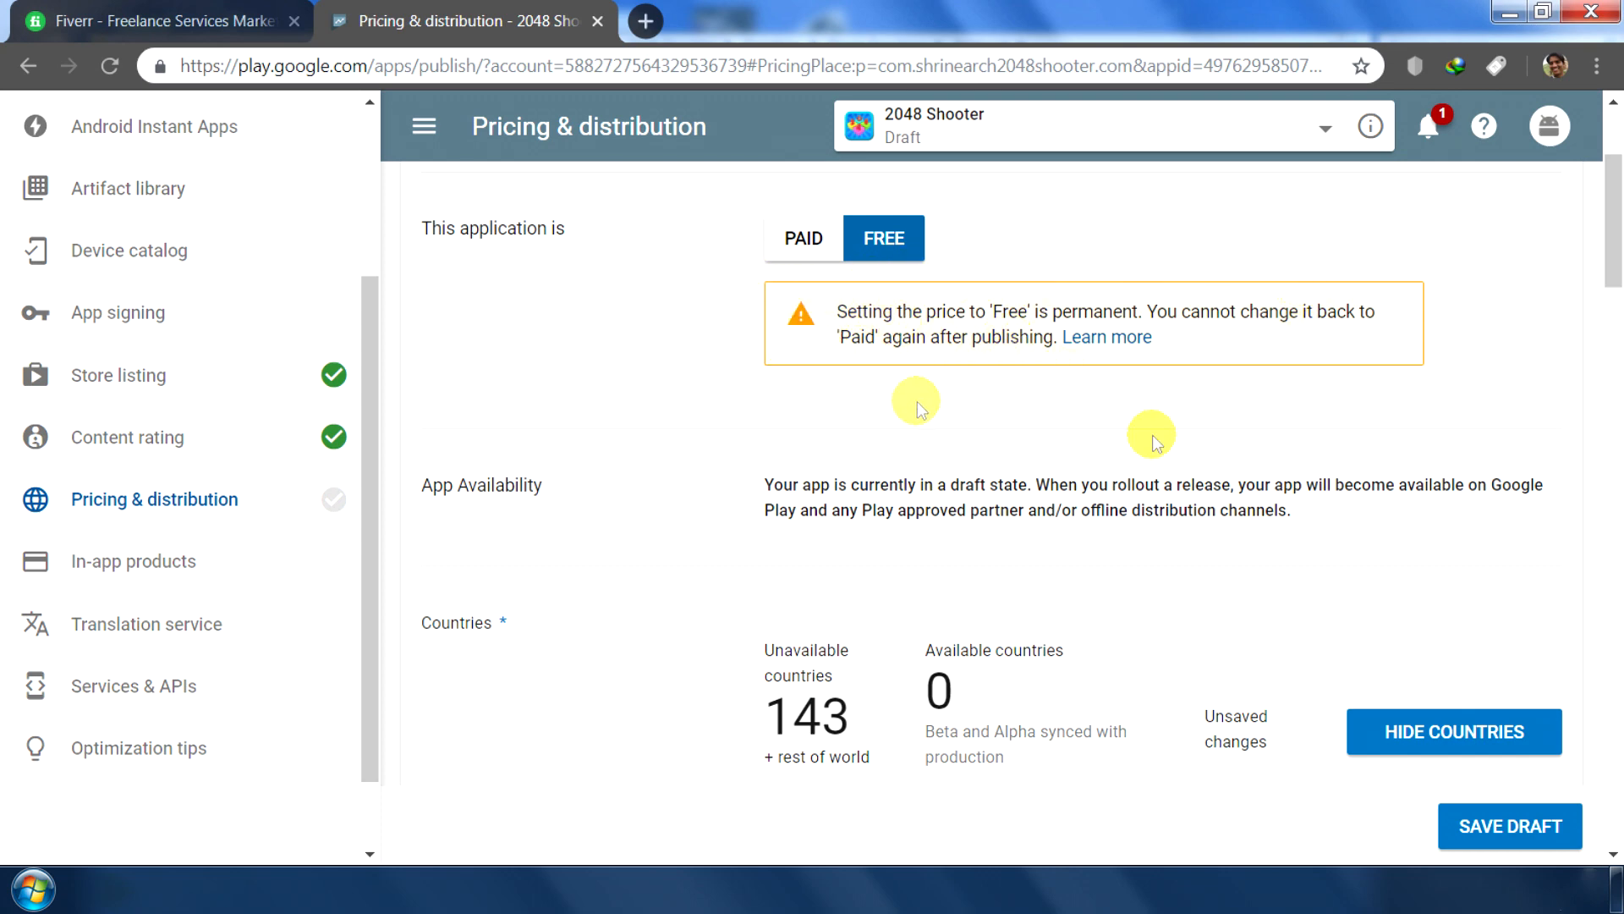
scroll(1113, 439, "down", 2)
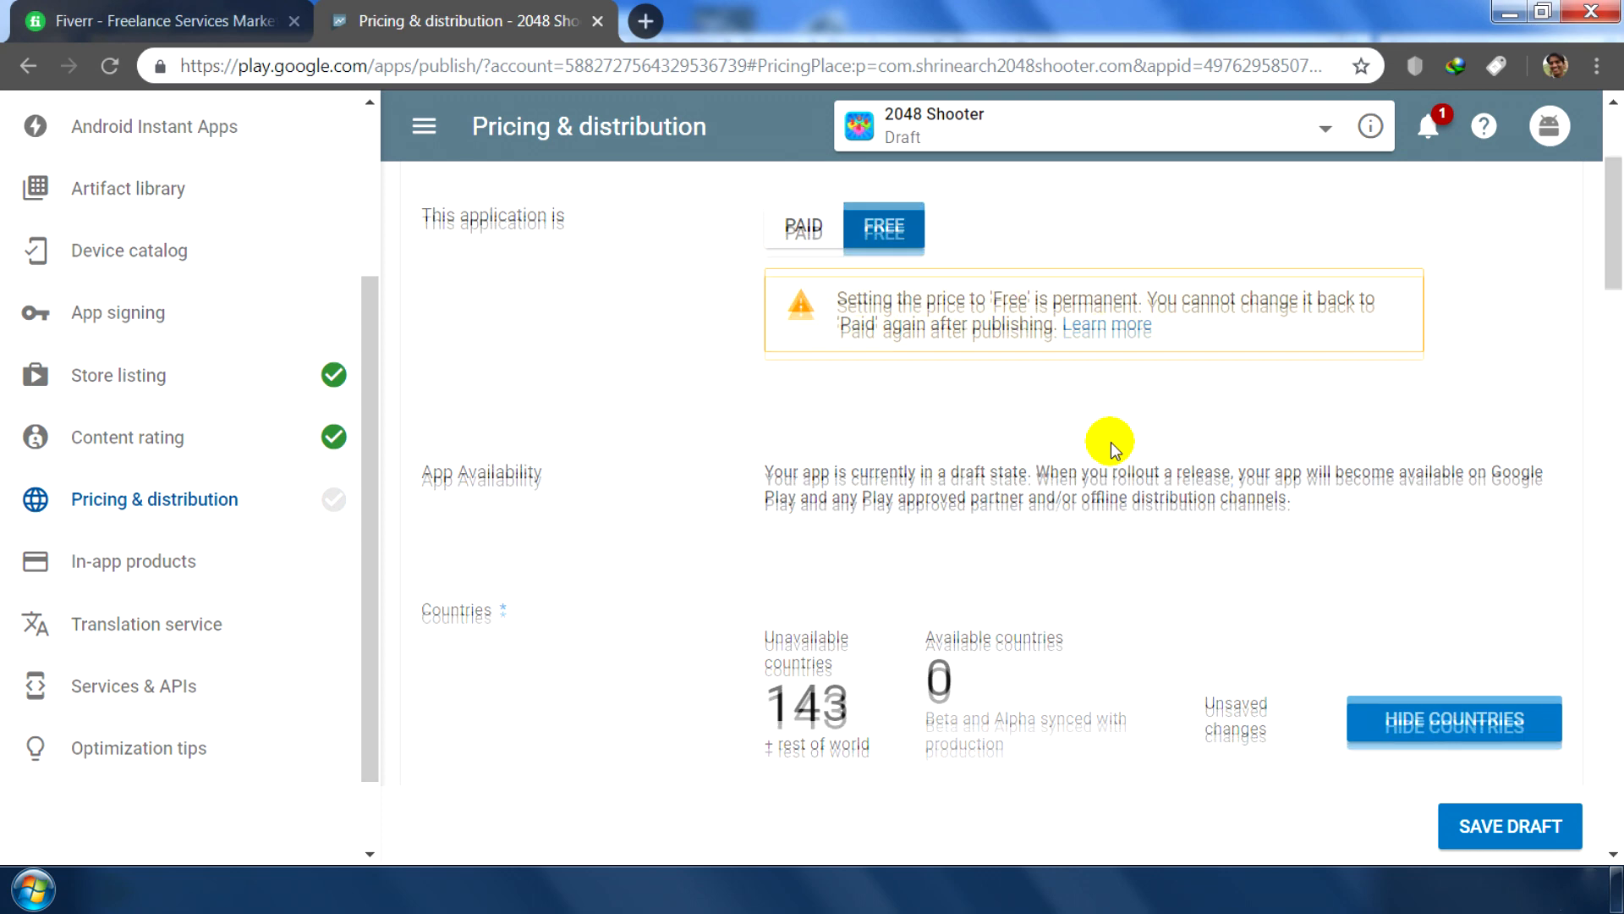
scroll(1113, 447, "down", 2)
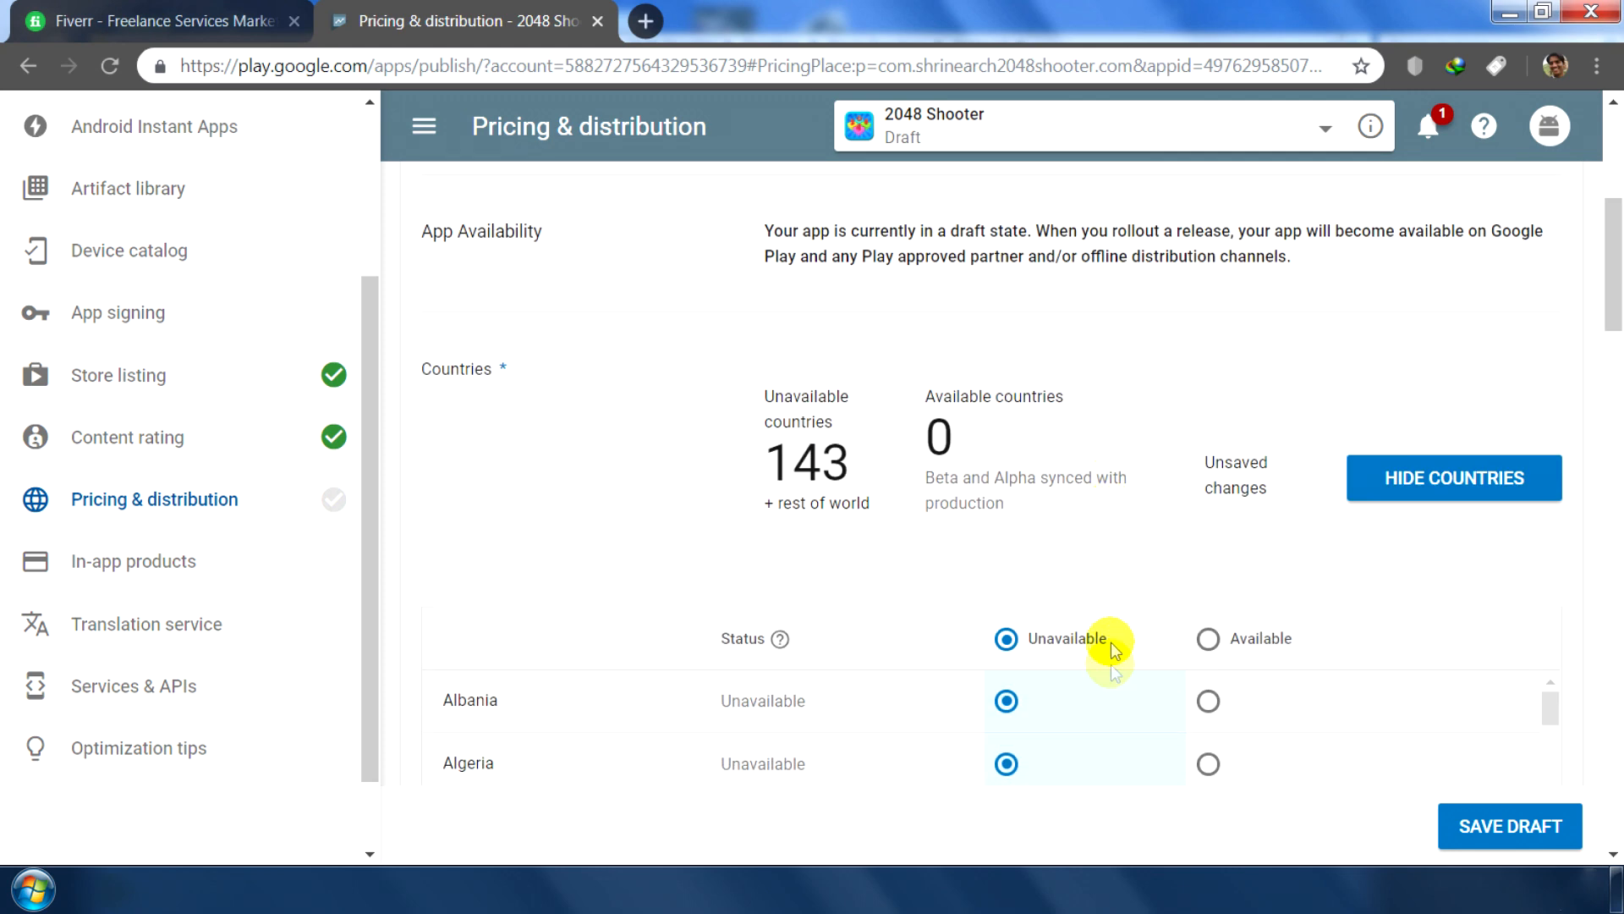
scroll(1107, 597, "down", 2)
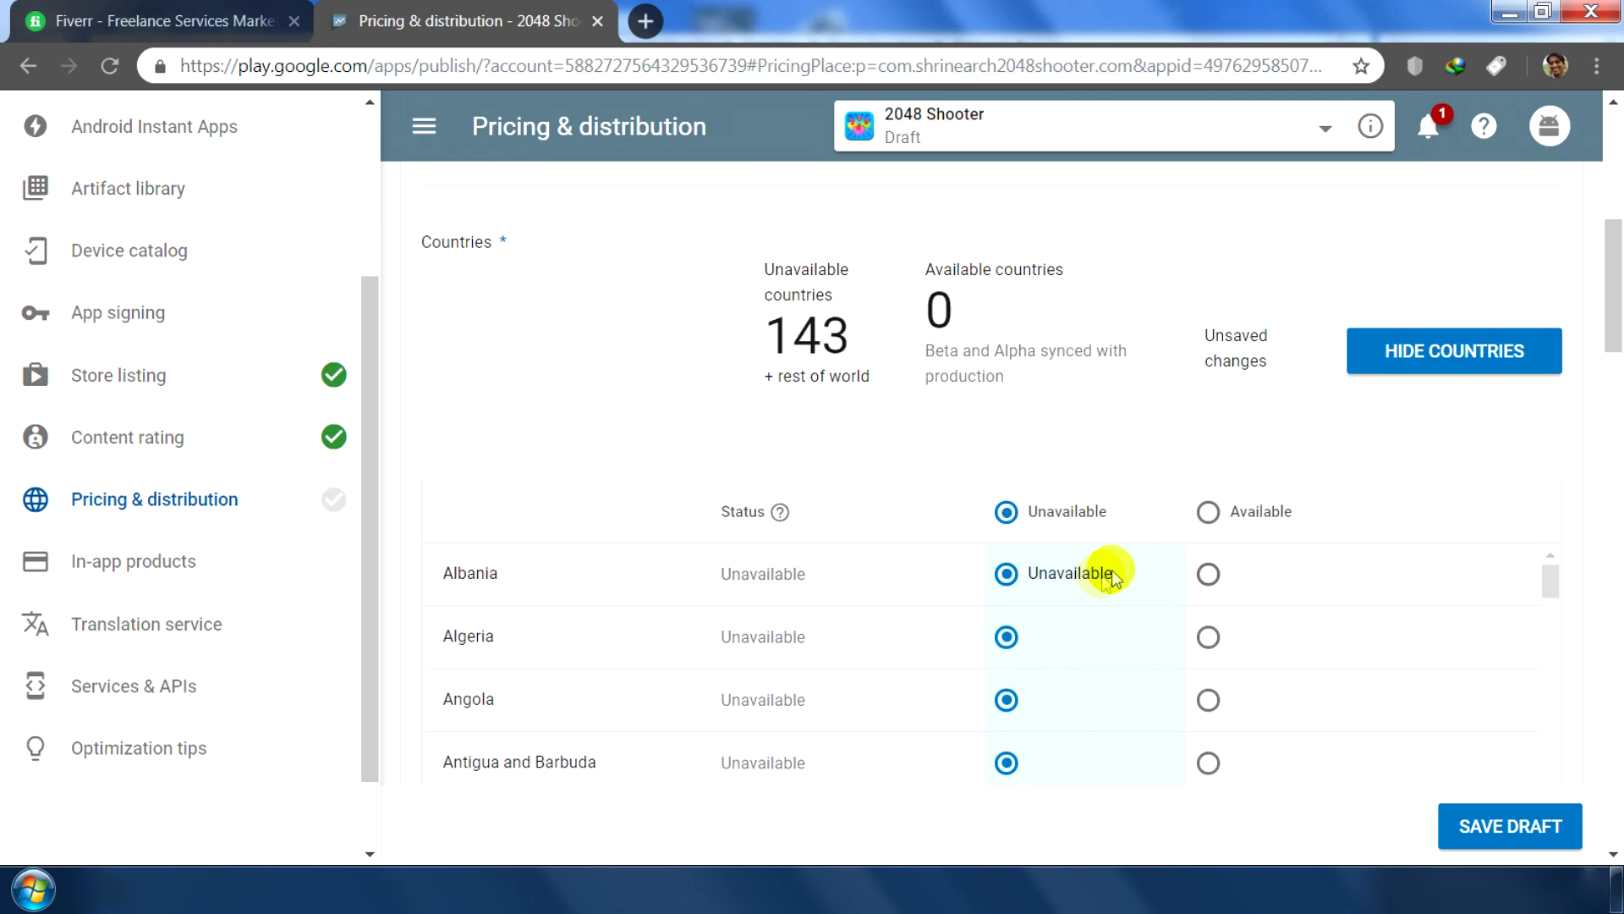
left_click(1208, 513)
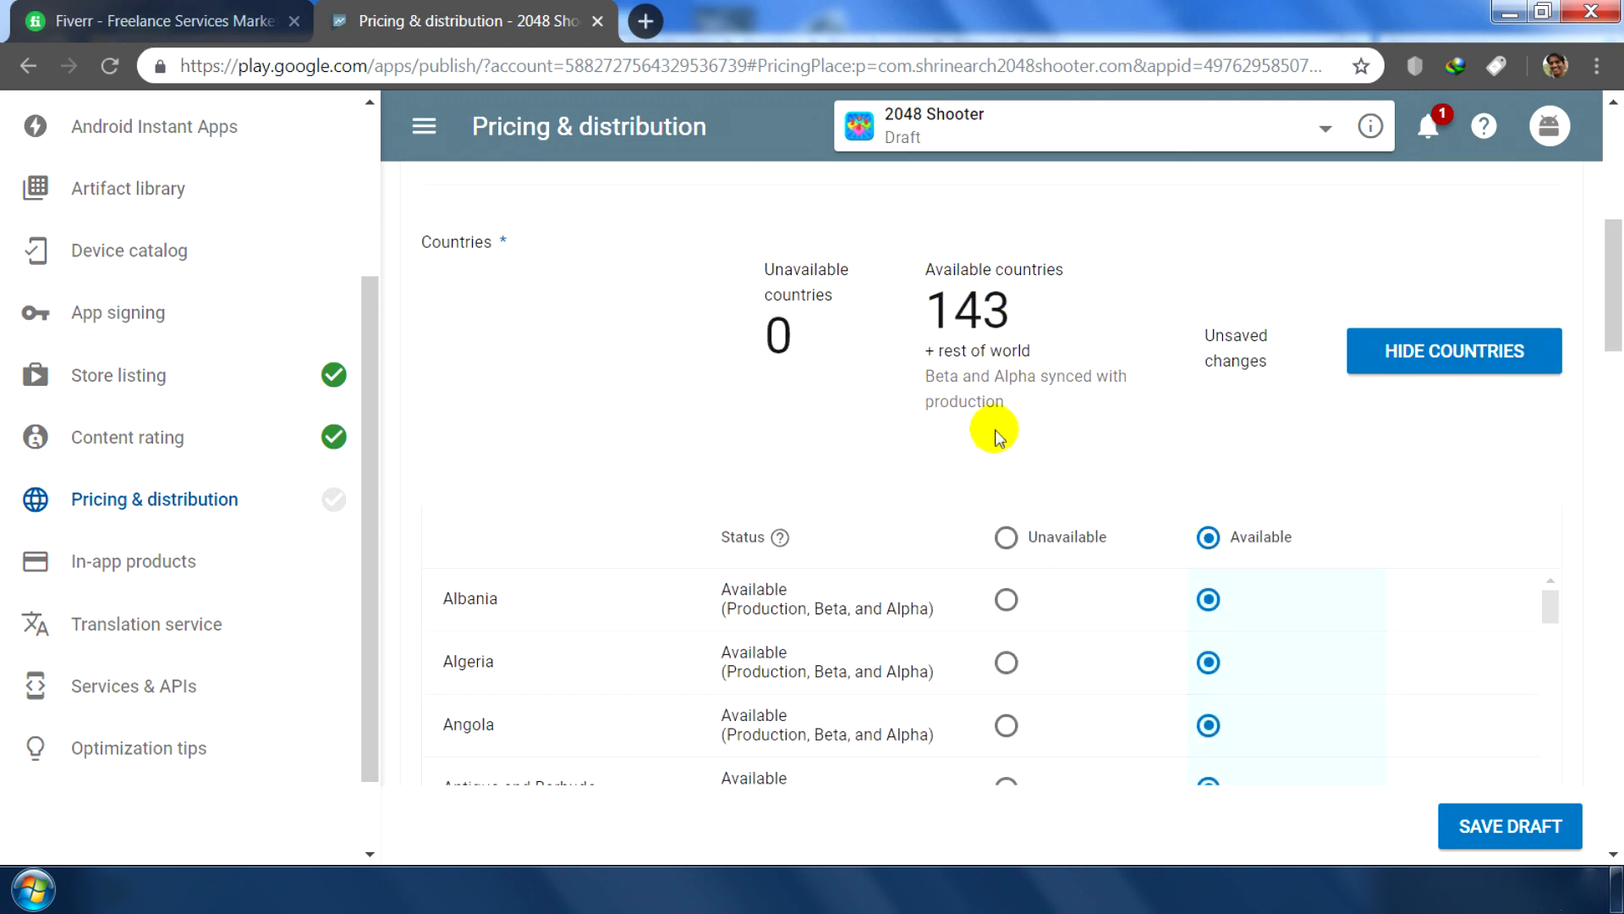
Step: Answer No to the app being primarily child-directed and declare that it has no ads
scroll(995, 436, "down", 20)
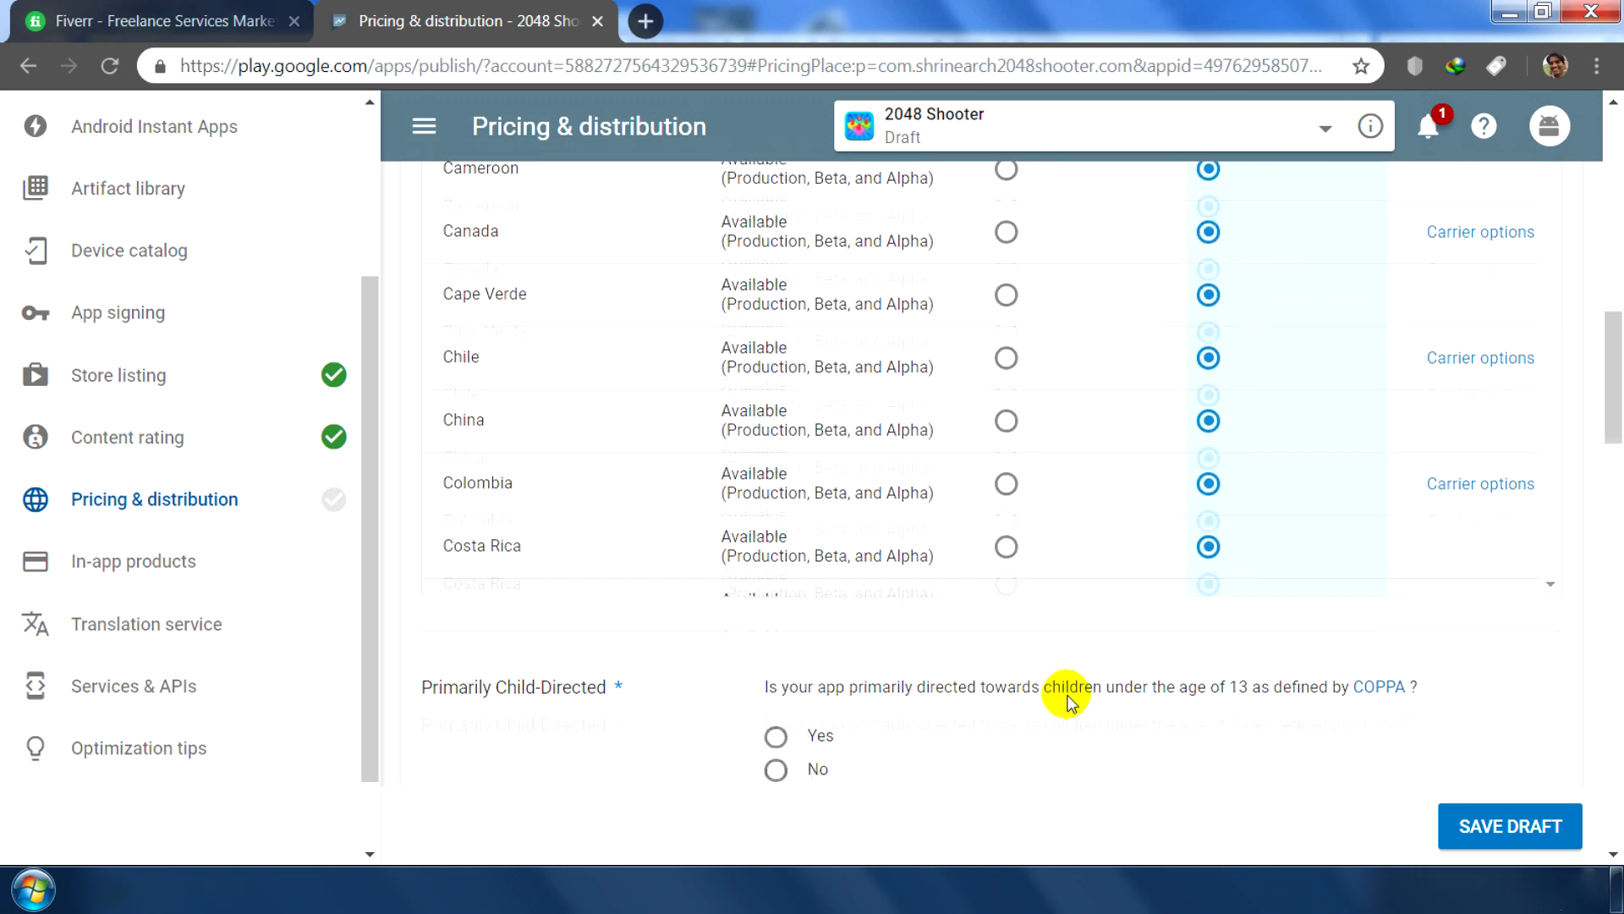
scroll(1074, 702, "down", 4)
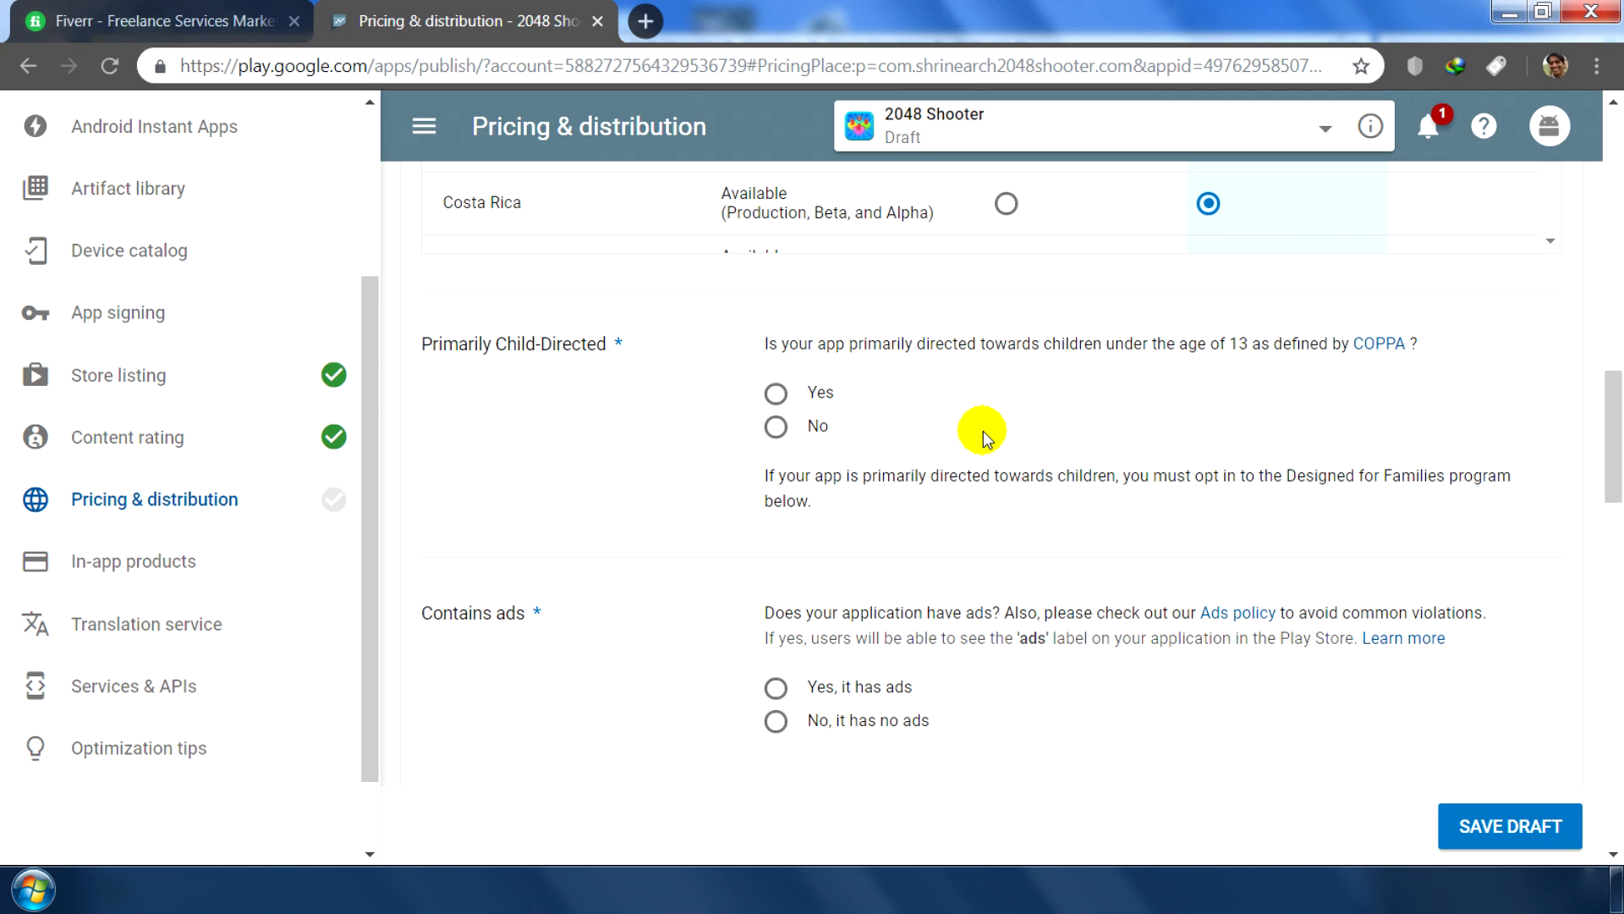
left_click(777, 426)
scroll(826, 461, "down", 2)
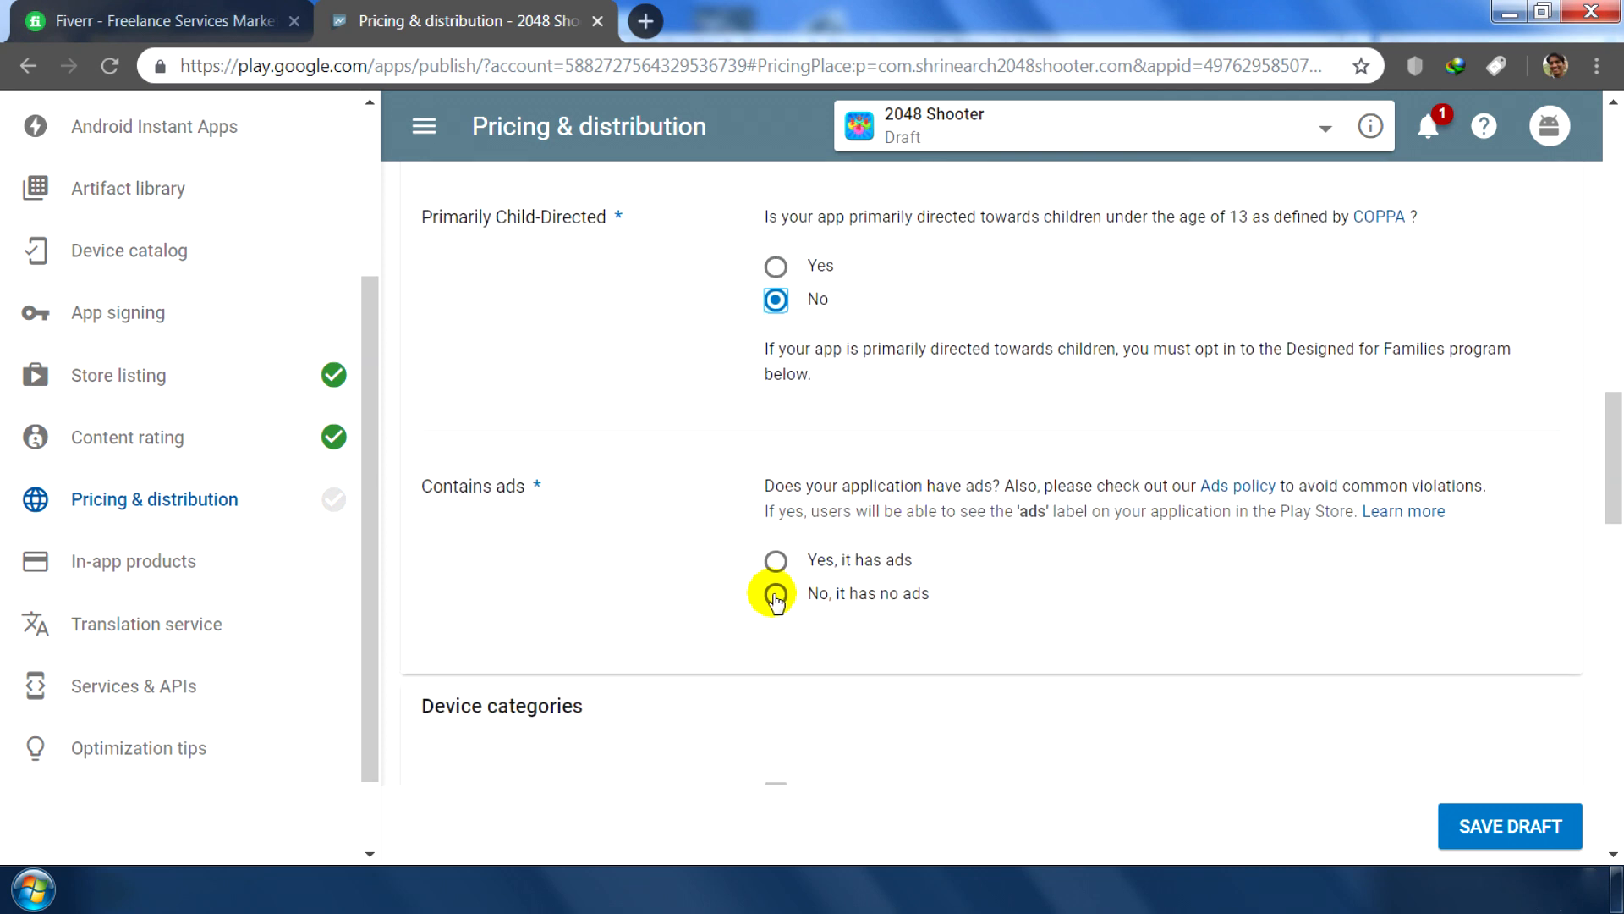
scroll(959, 577, "down", 3)
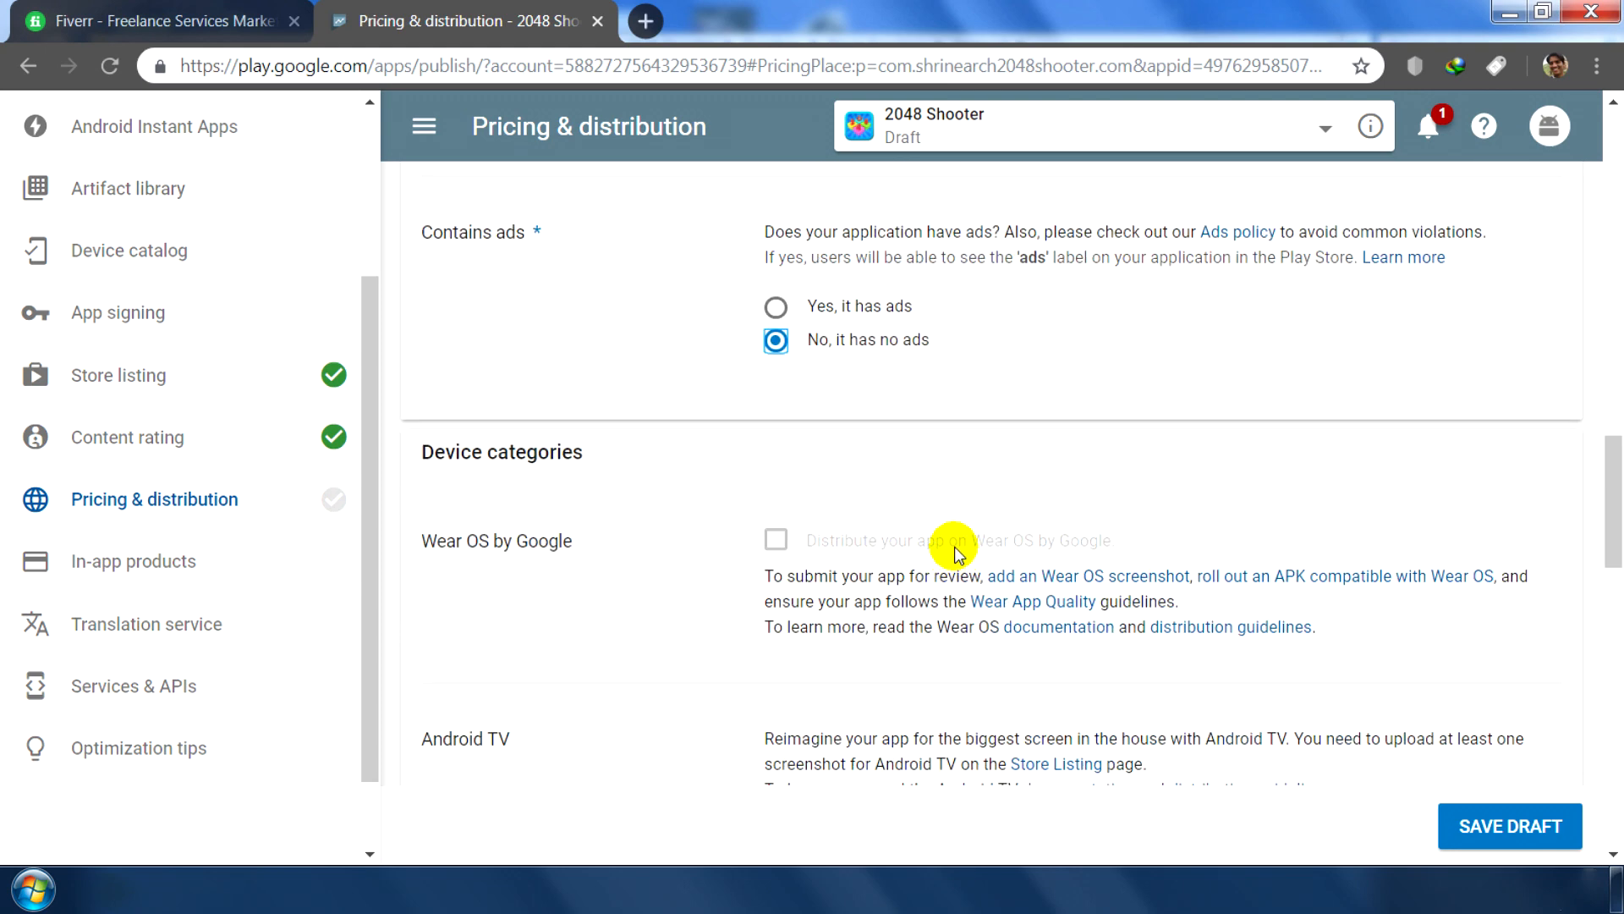
Step: Accept the content guidelines and US export laws consents, and save the pricing and distribution draft
scroll(841, 471, "down", 5)
scroll(820, 380, "up", 2)
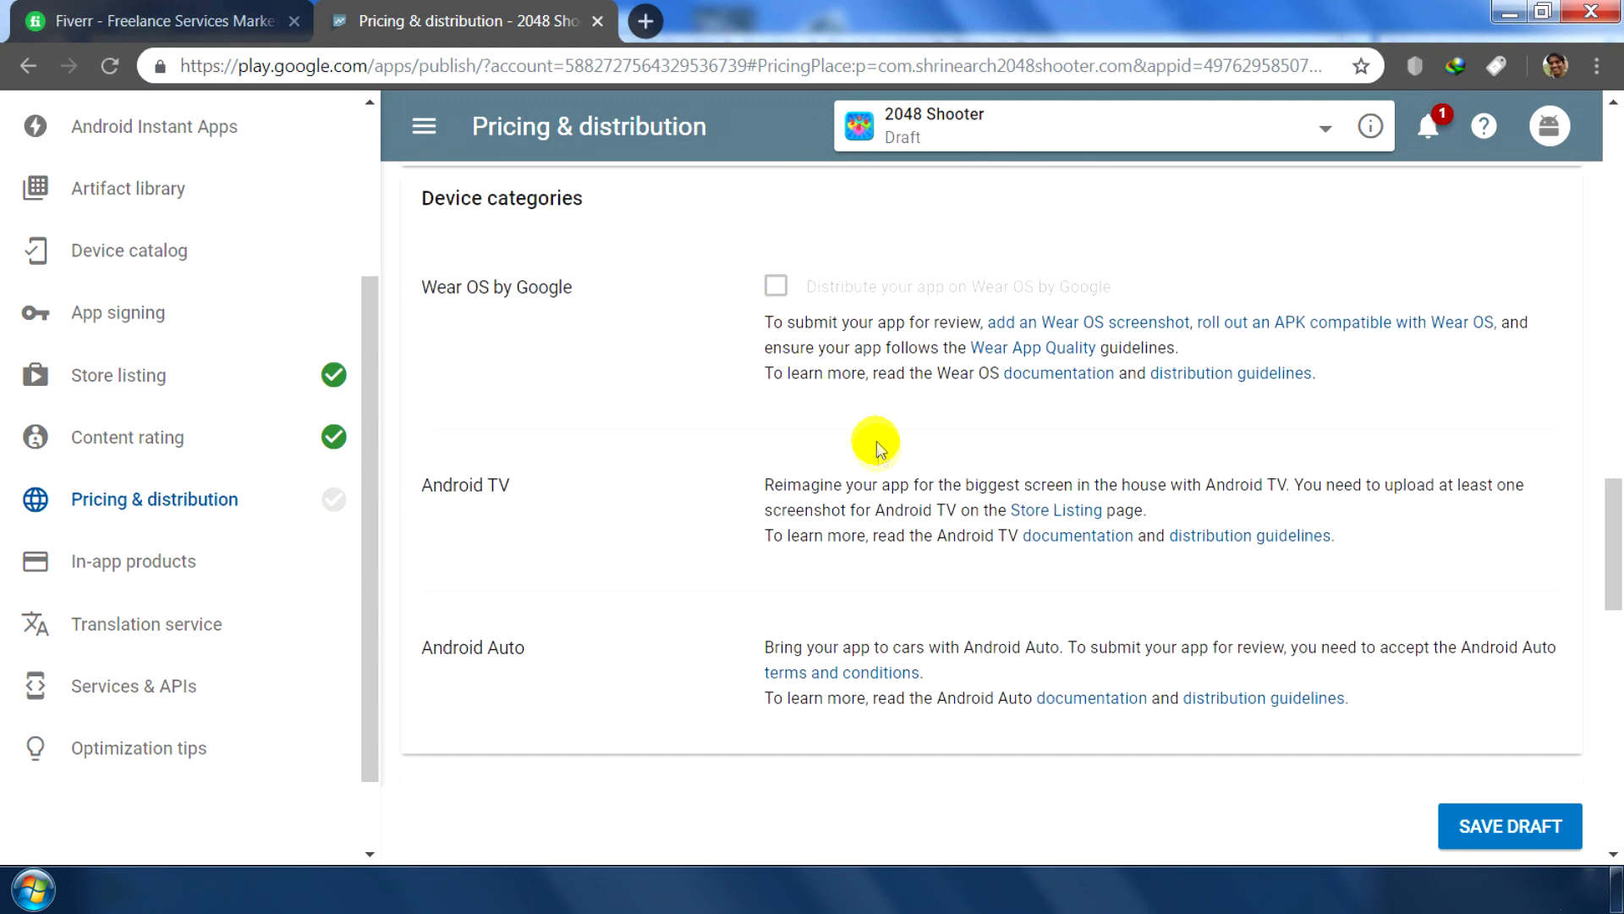
scroll(876, 448, "down", 6)
scroll(880, 515, "down", 2)
scroll(782, 517, "down", 4)
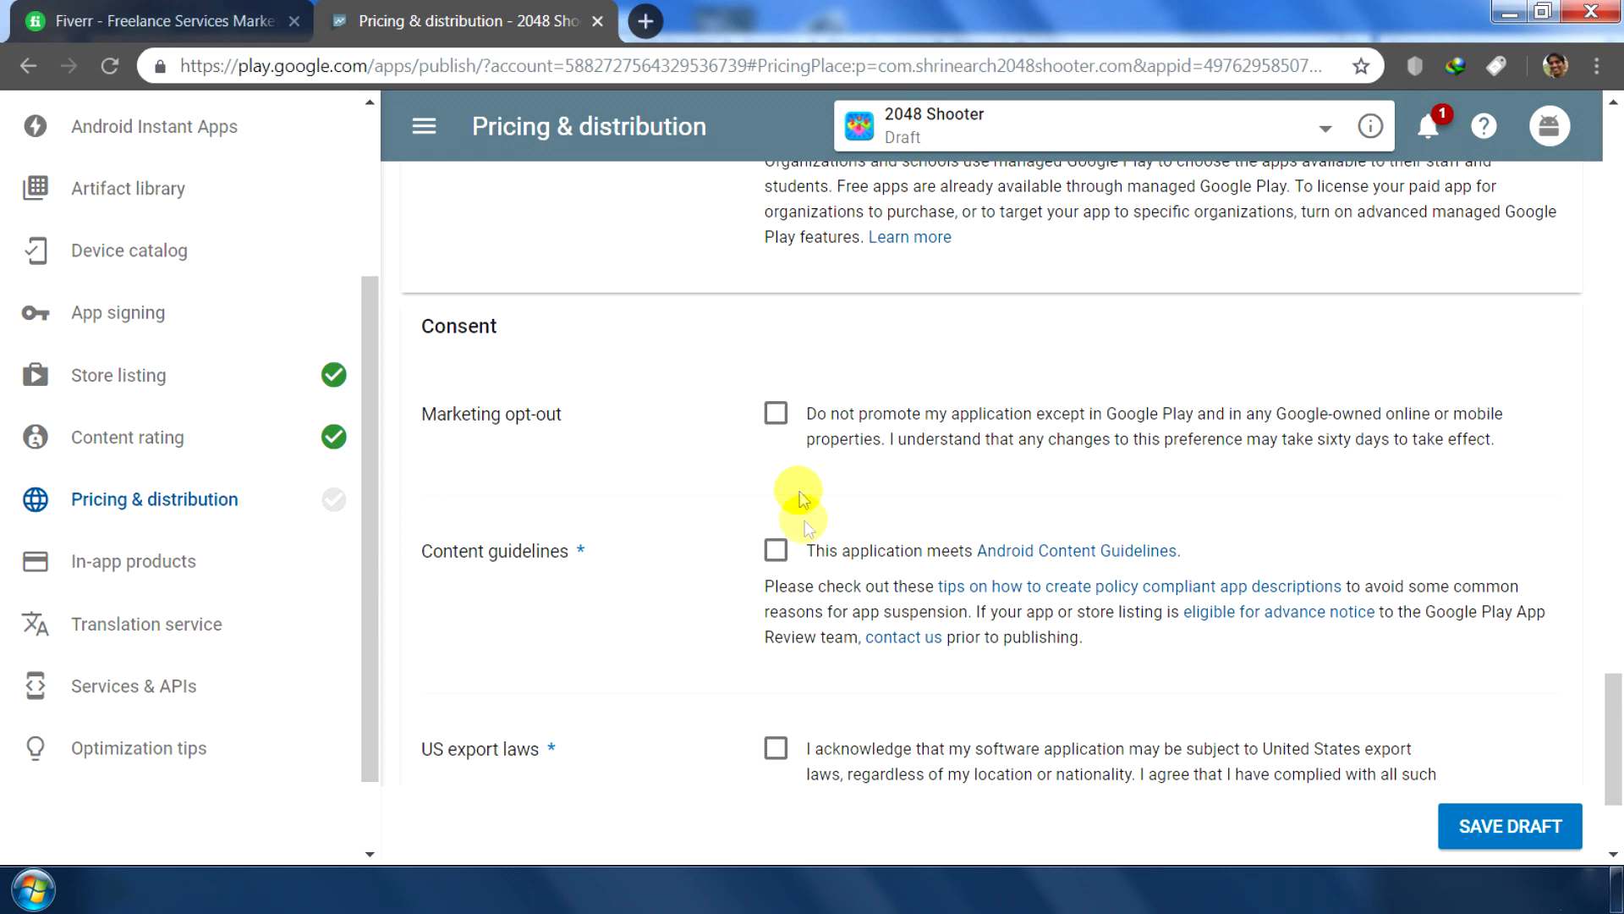
scroll(774, 549, "down", 1)
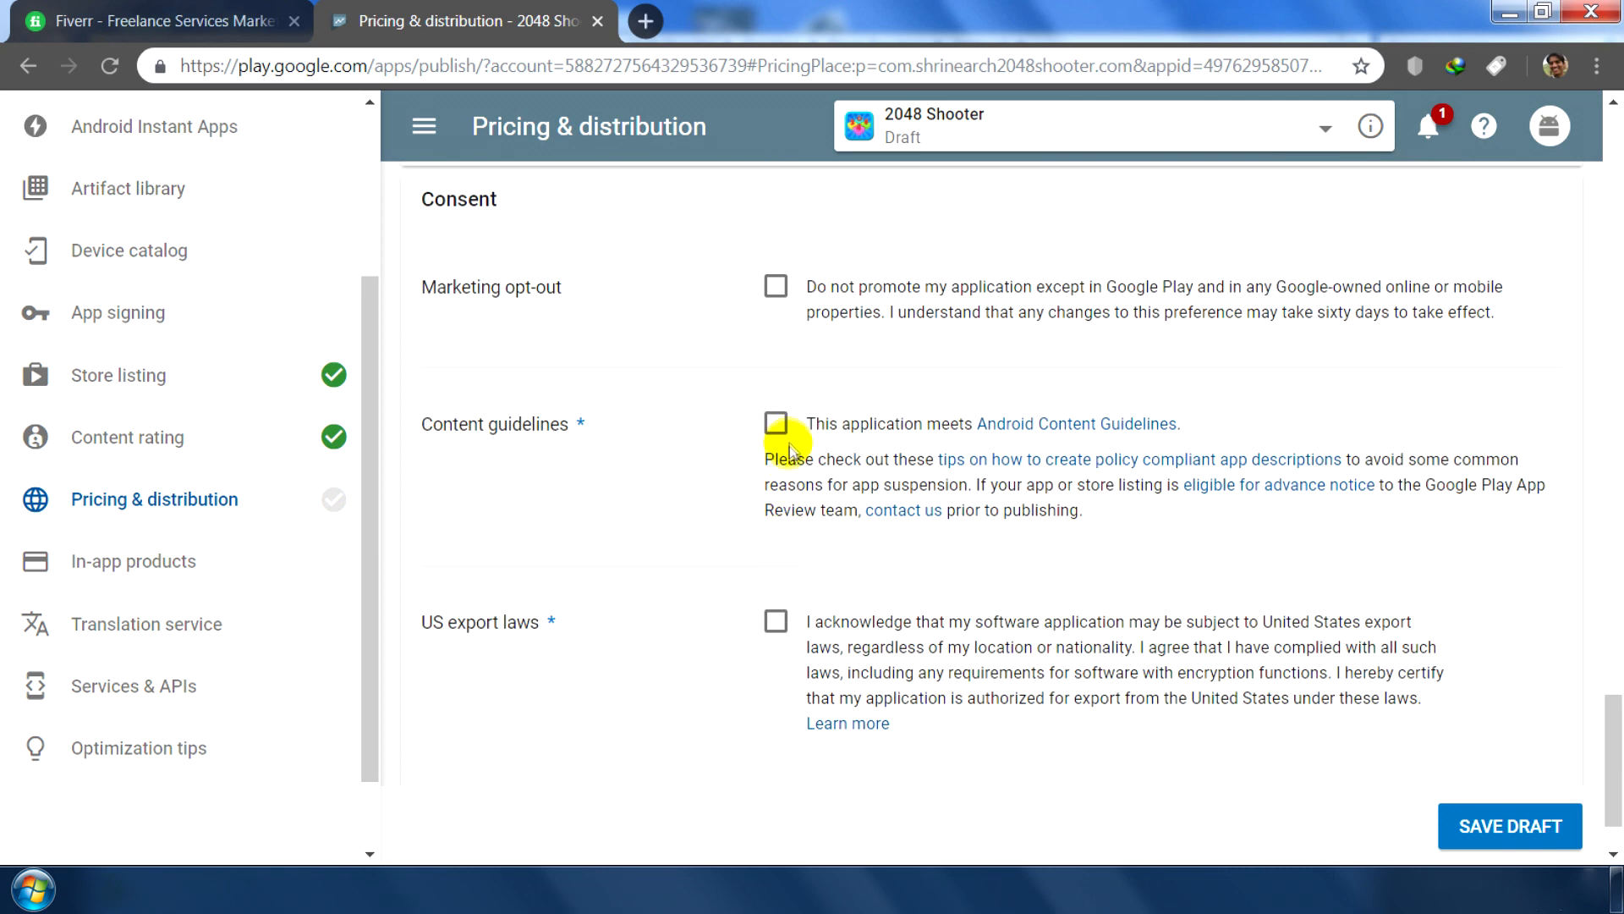
left_click(776, 428)
scroll(870, 449, "down", 1)
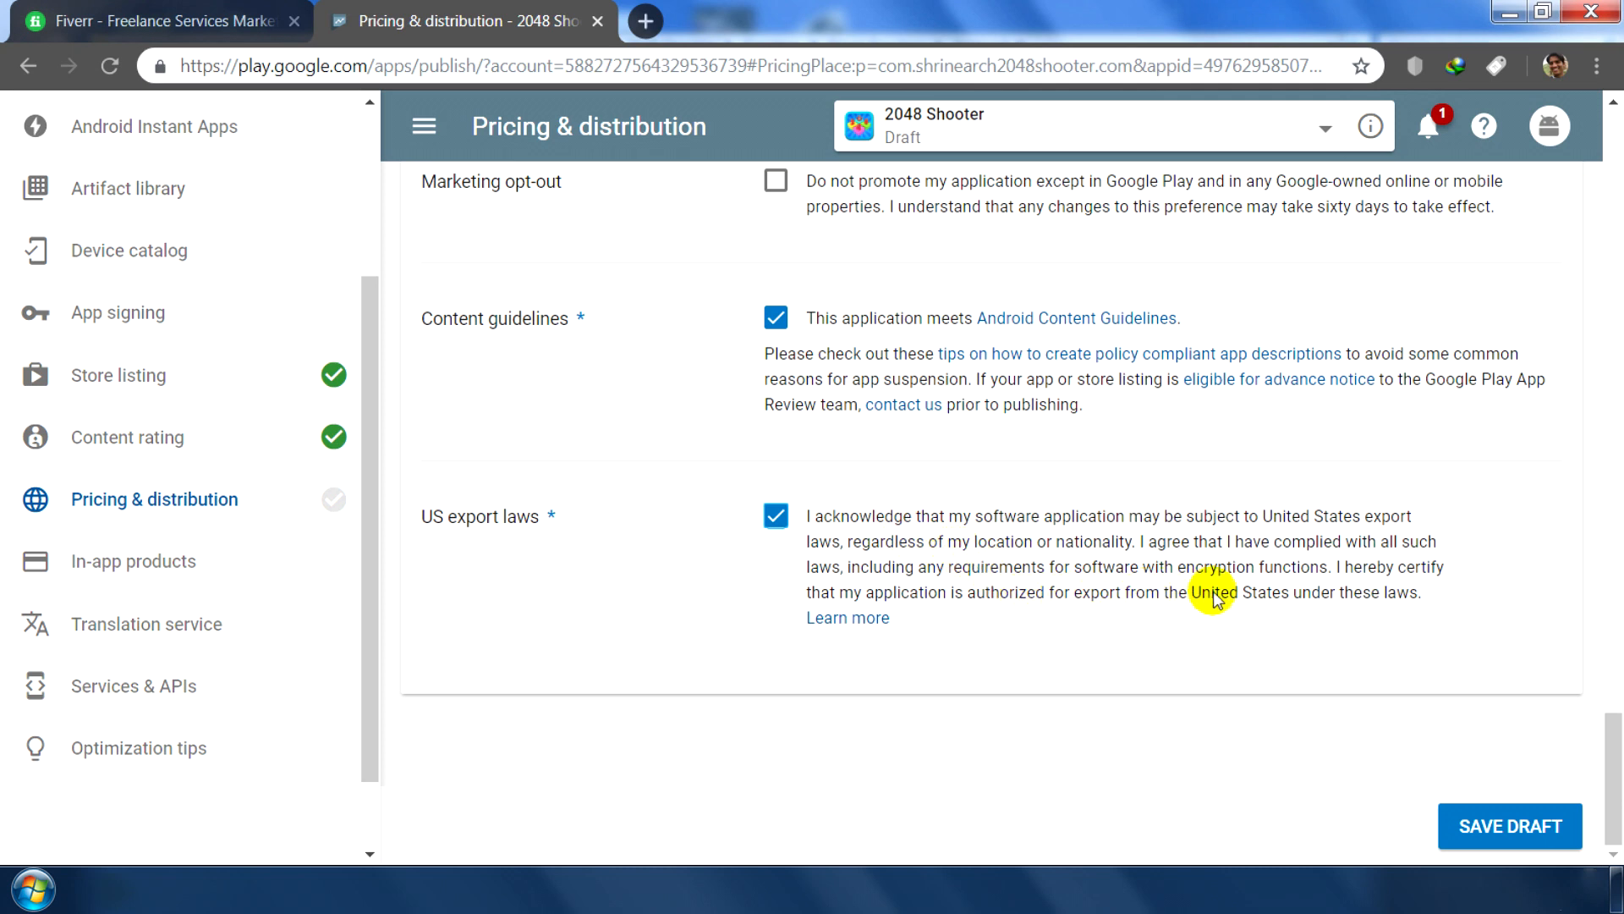
left_click(1495, 822)
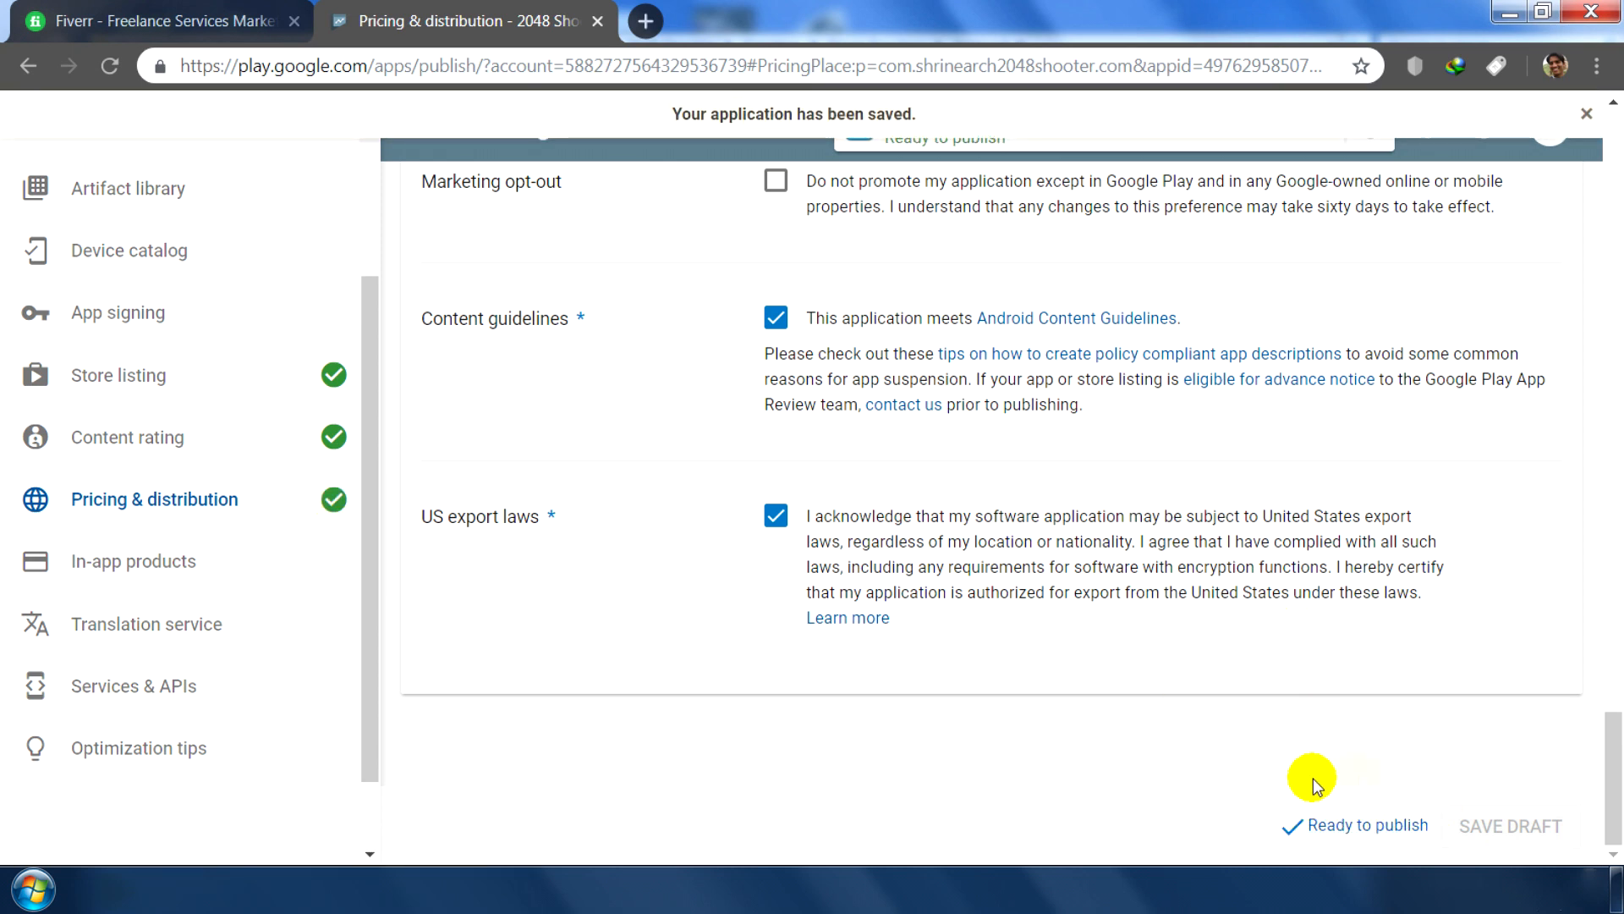
Step: Correct "on touch" to "one touch" in the store listing's short description and save the draft
left_click_drag(1610, 772, 1614, 153)
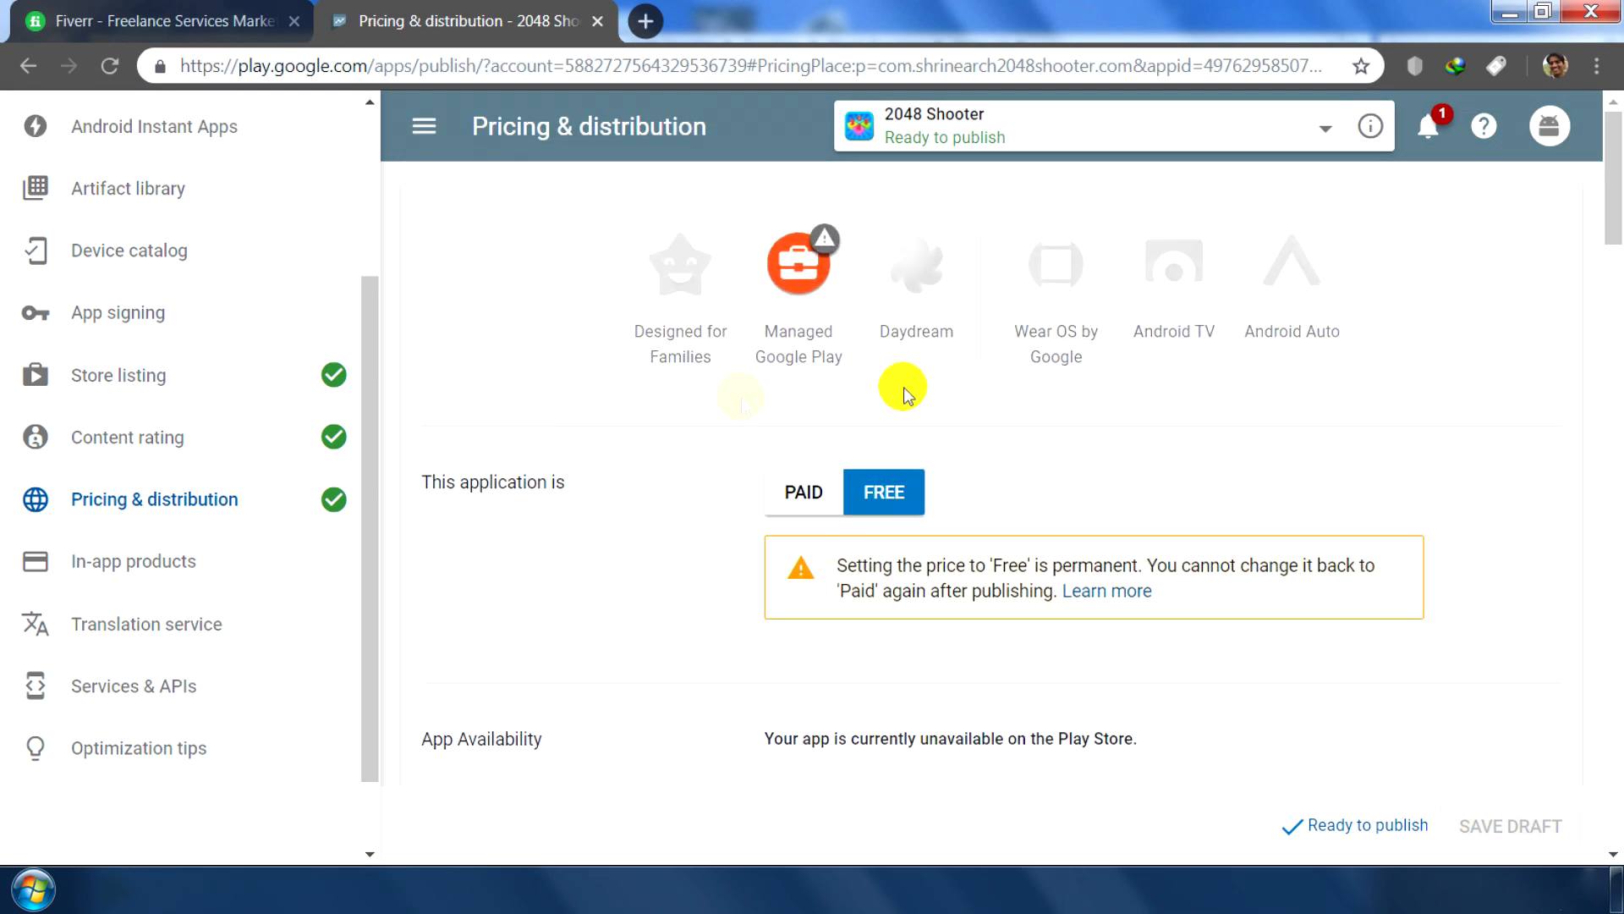
left_click(118, 374)
scroll(911, 363, "down", 6)
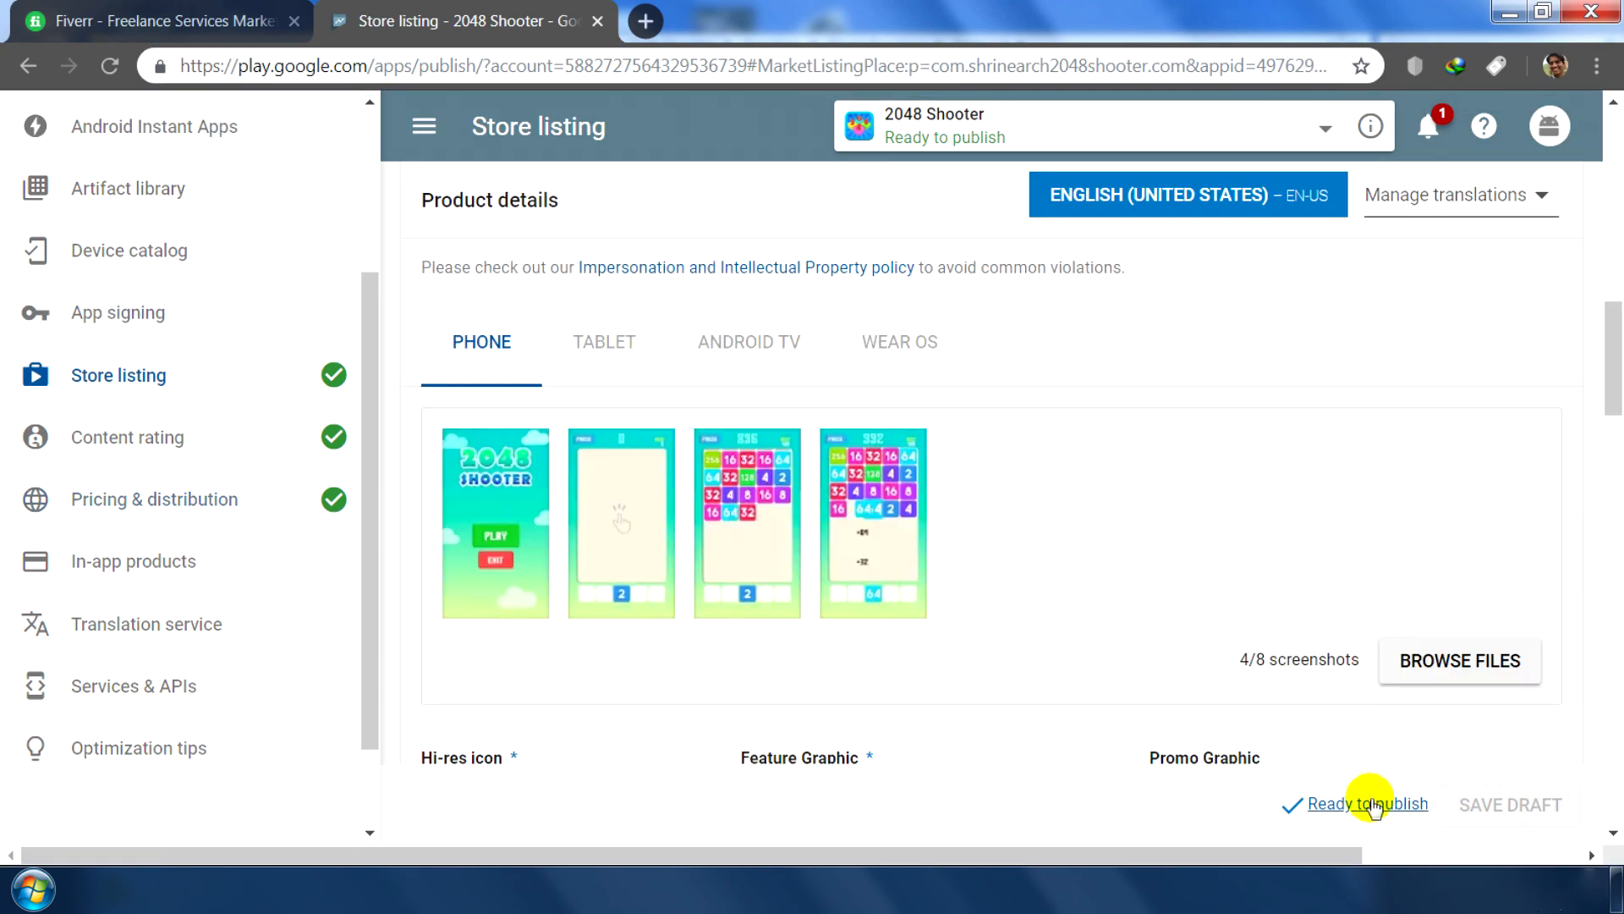
scroll(937, 442, "up", 6)
scroll(907, 417, "down", 2)
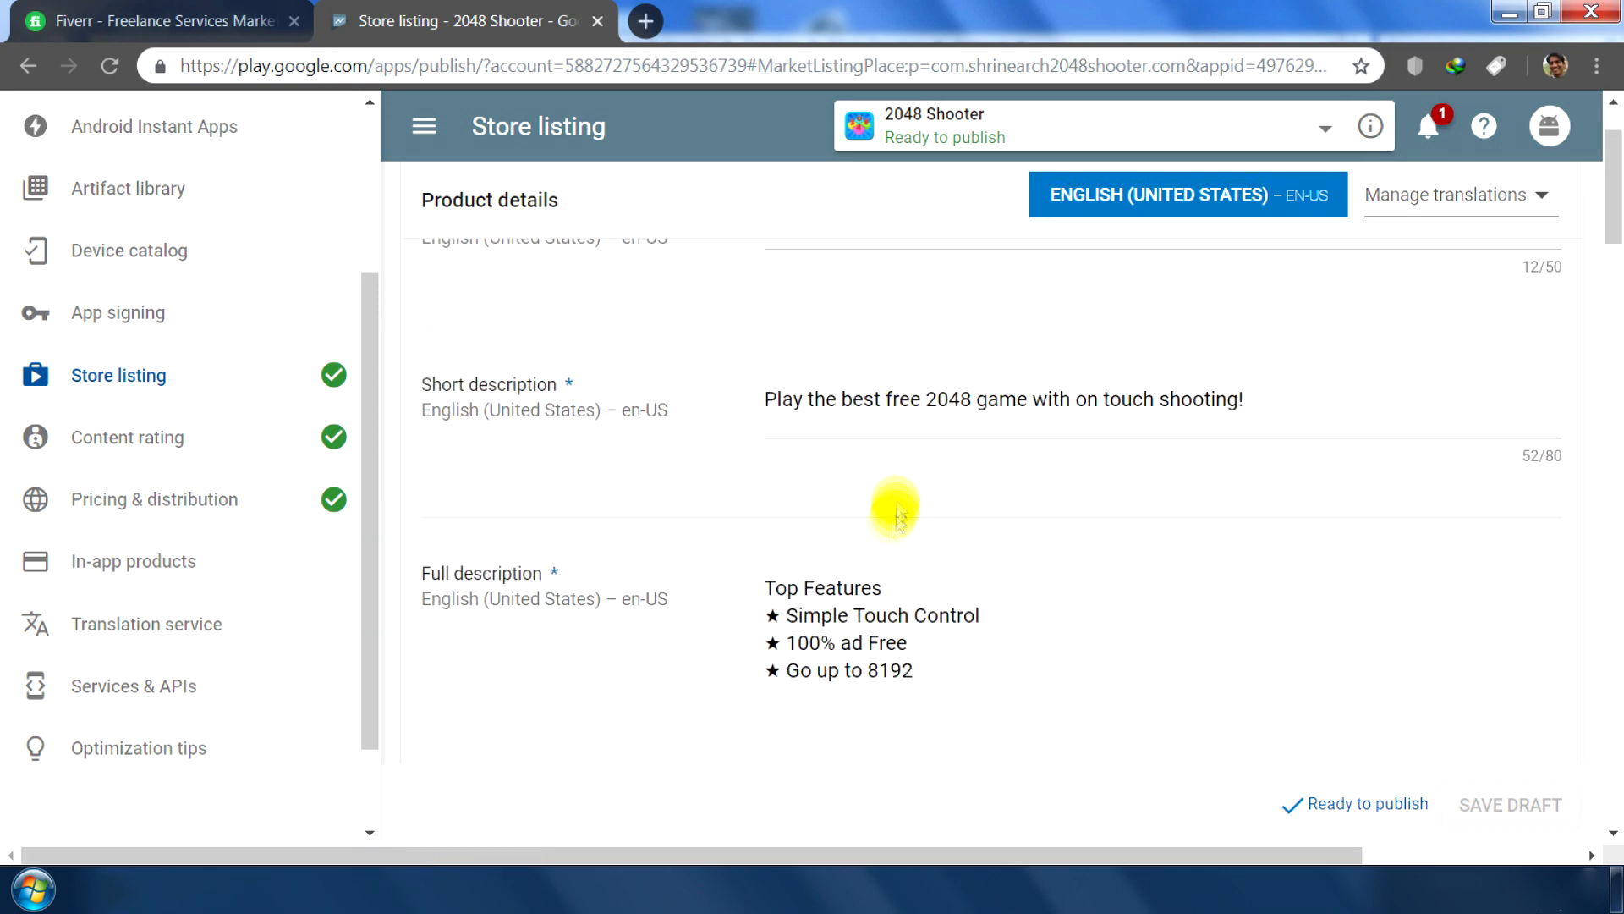
left_click(1096, 400)
type("e")
left_click(1505, 800)
Step: Go to release management from the ready-to-publish notice and open the pending production release for editing
scroll(682, 508, "down", 15)
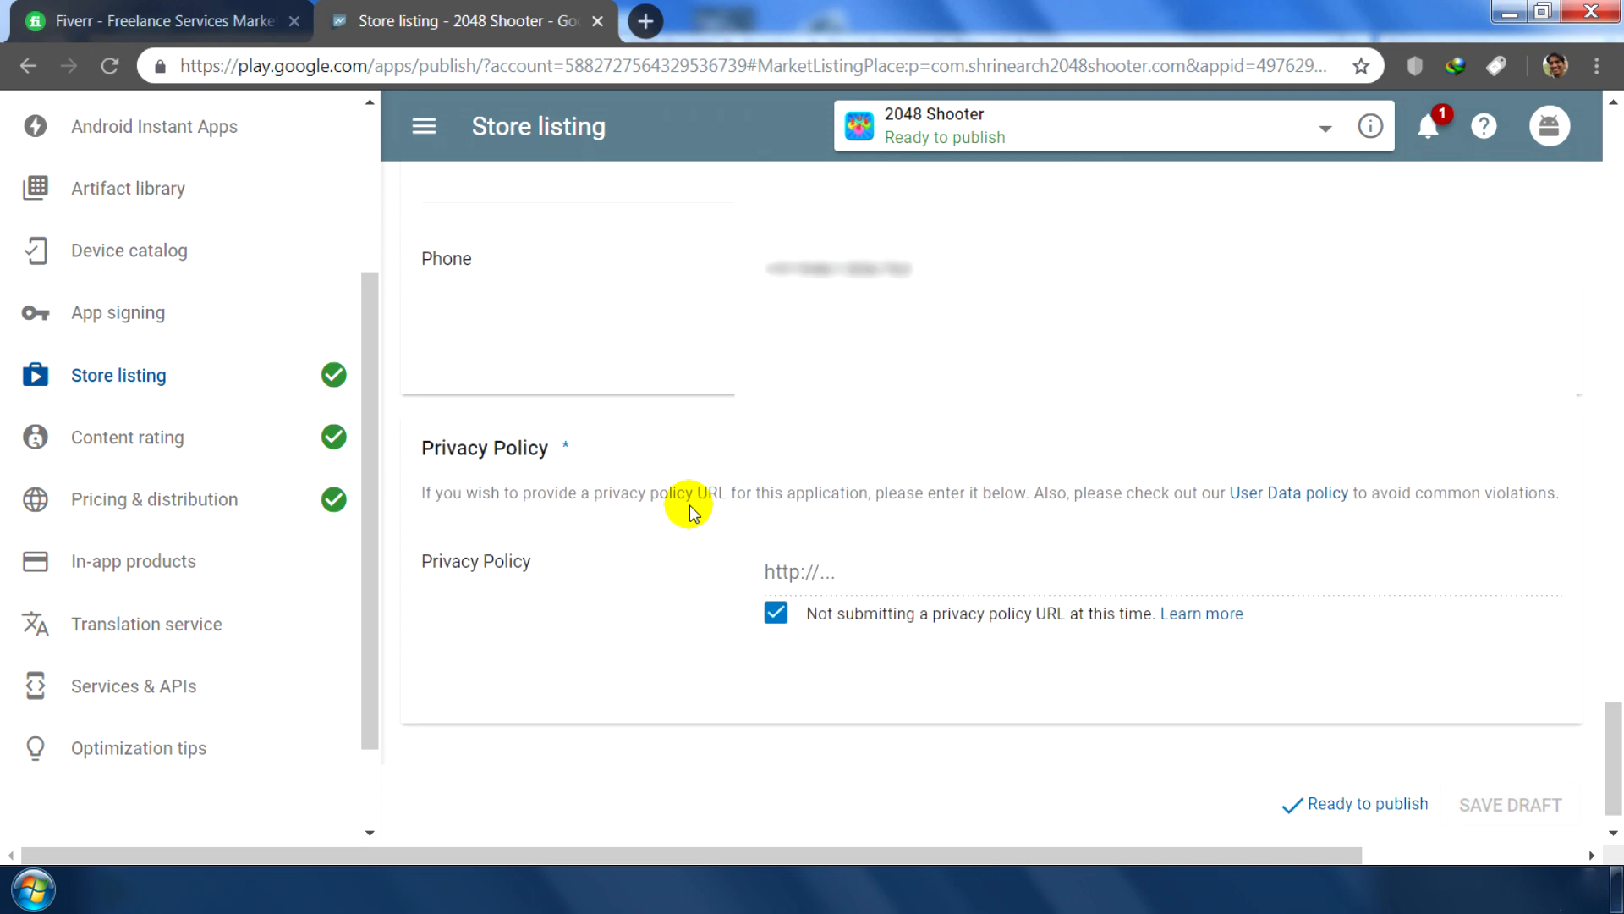
scroll(931, 321, "down", 1)
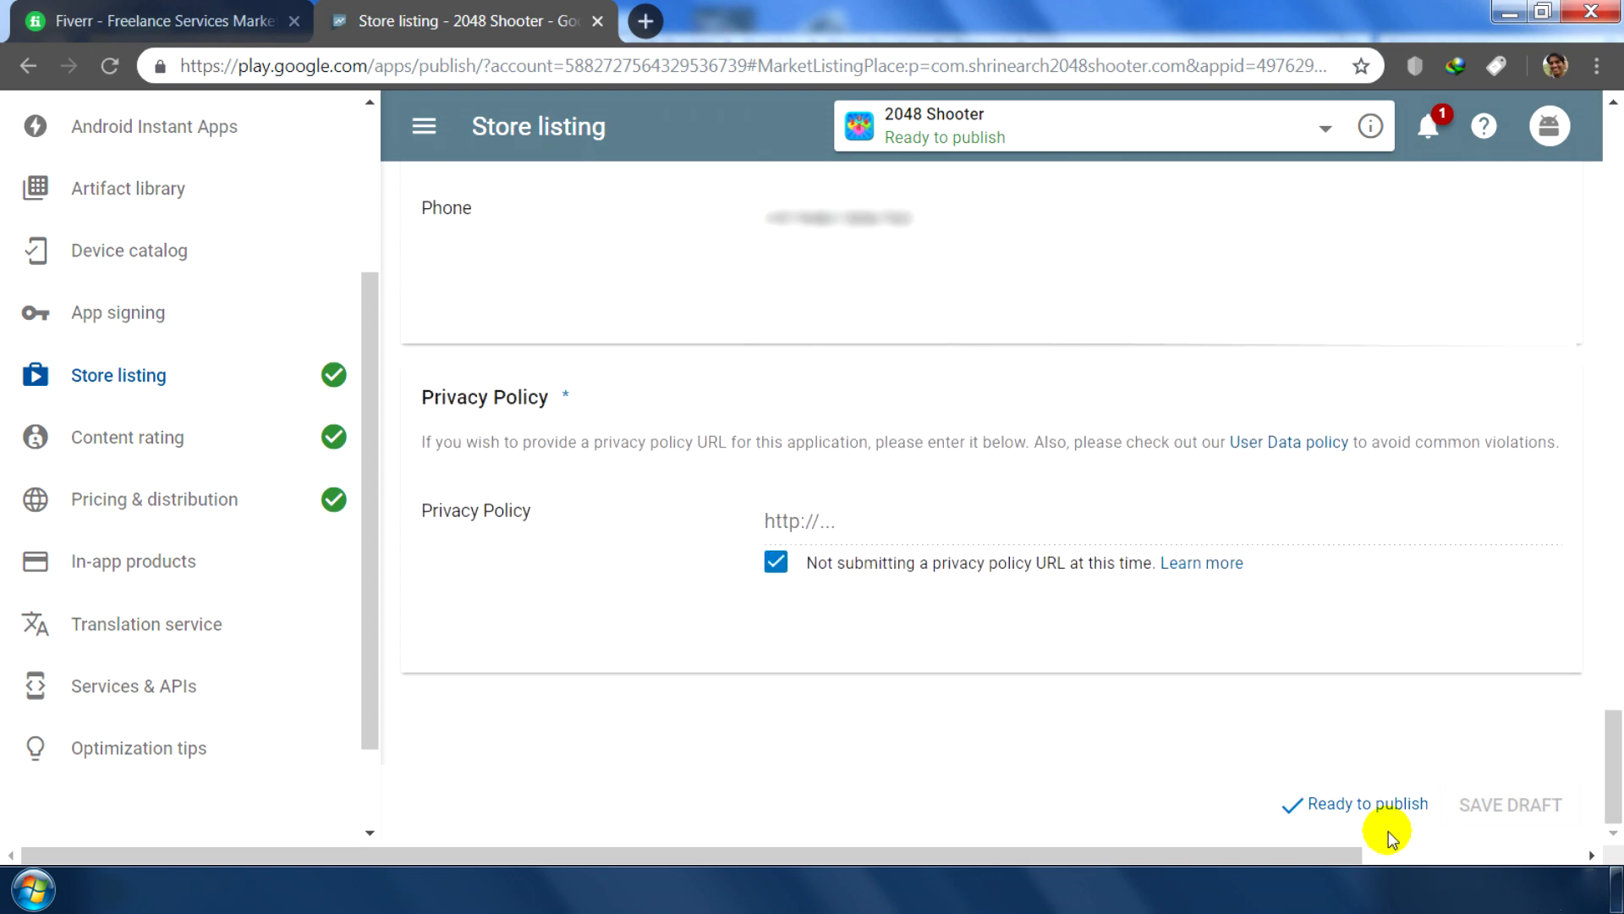
left_click(1381, 803)
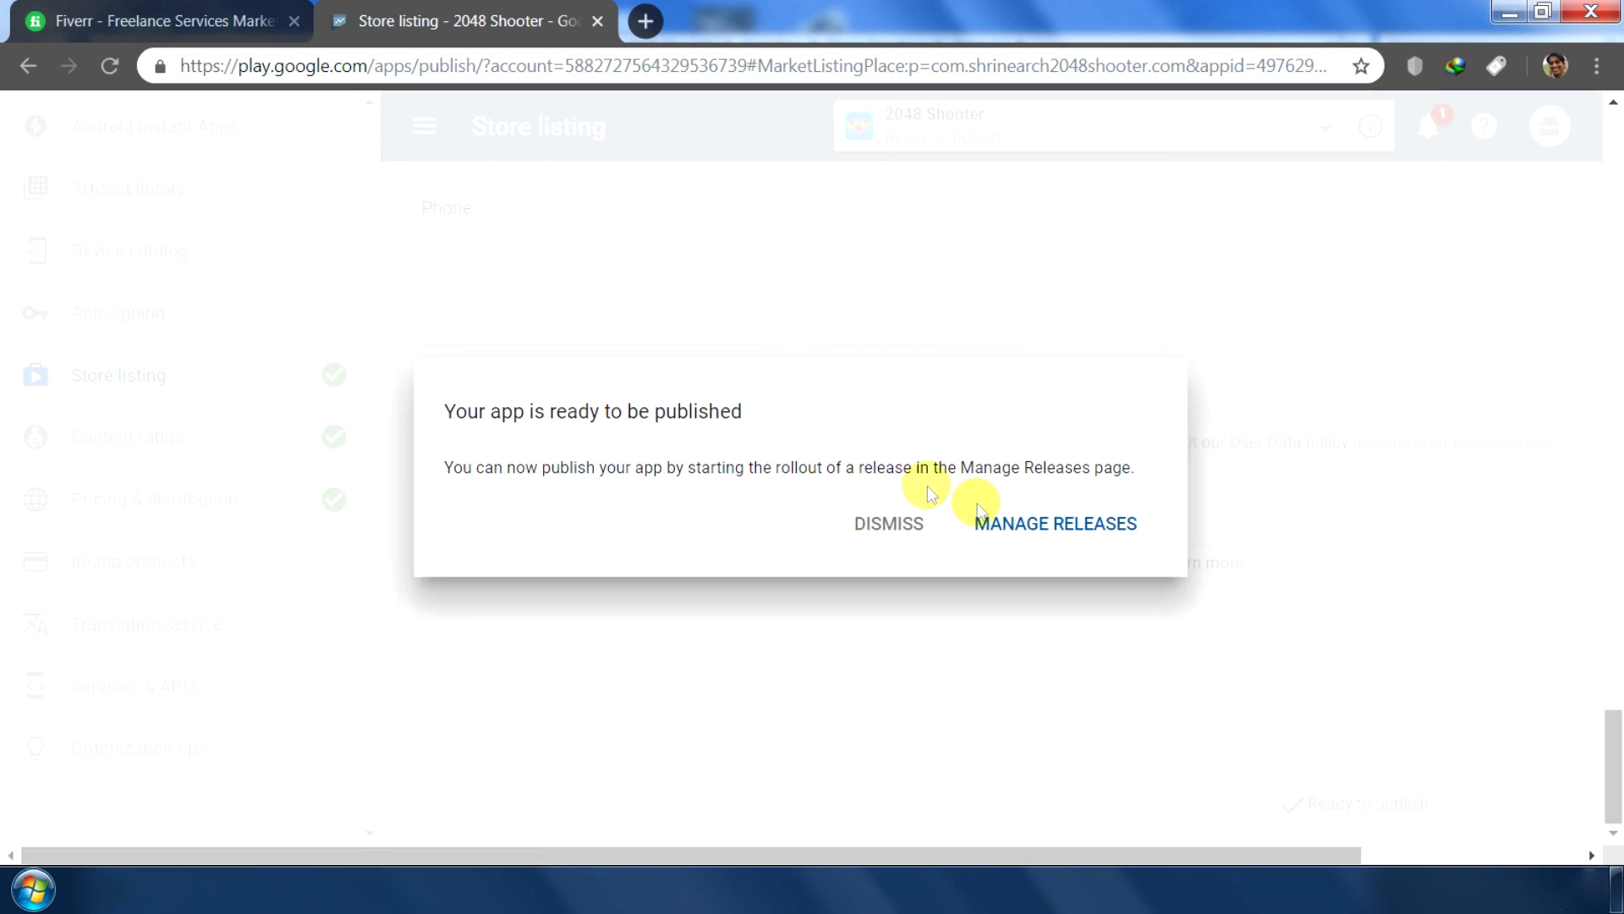
left_click(1025, 526)
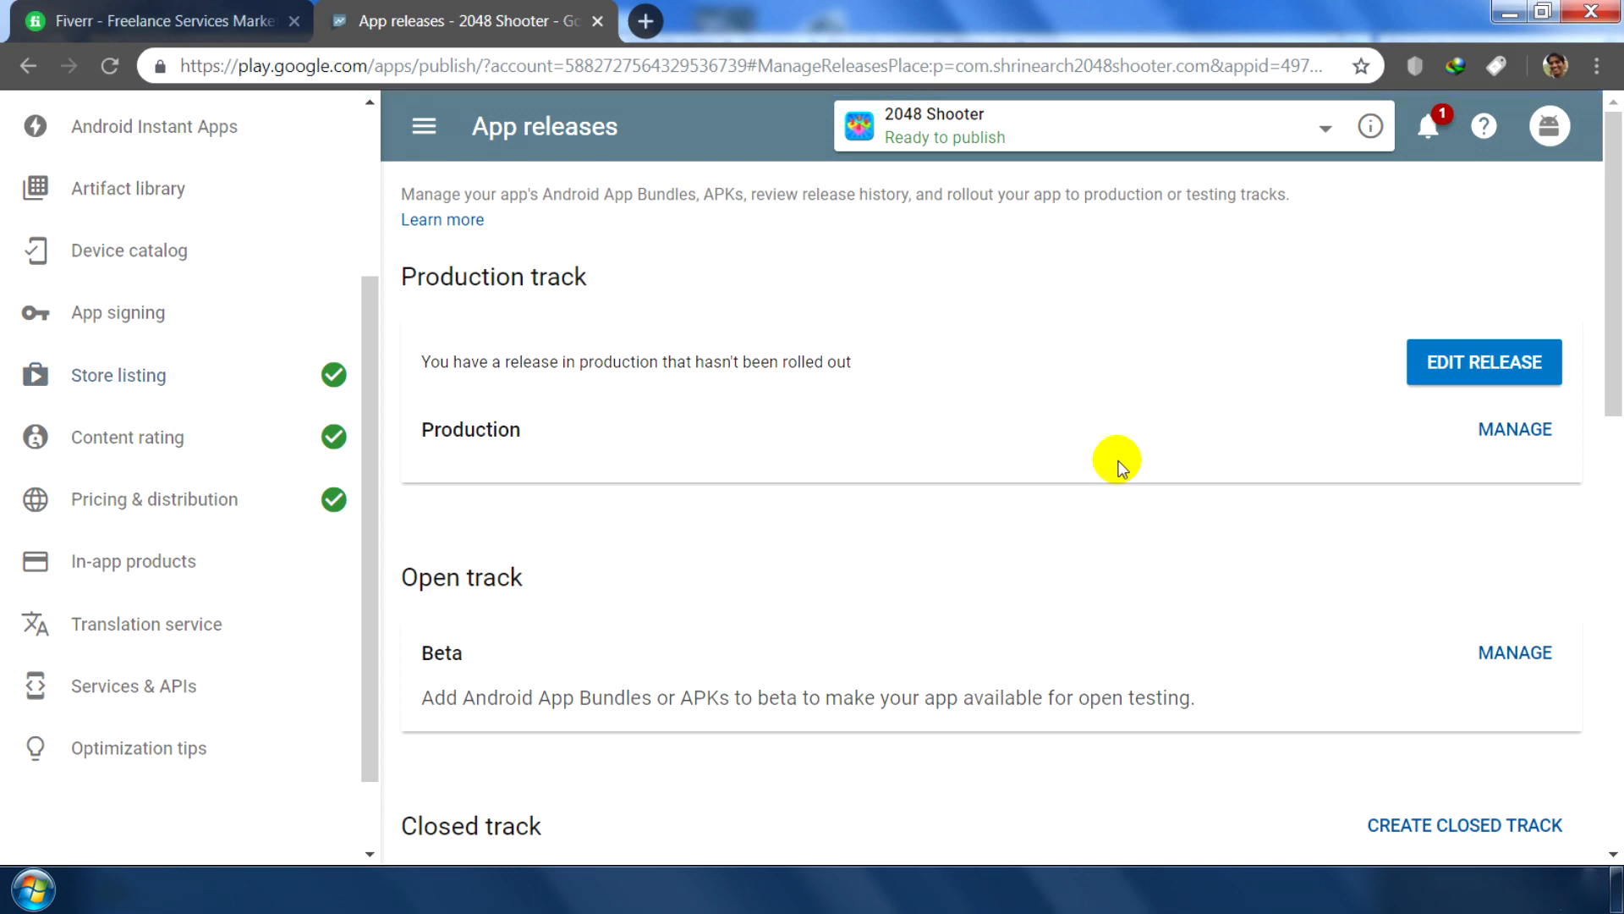
scroll(1458, 435, "down", 3)
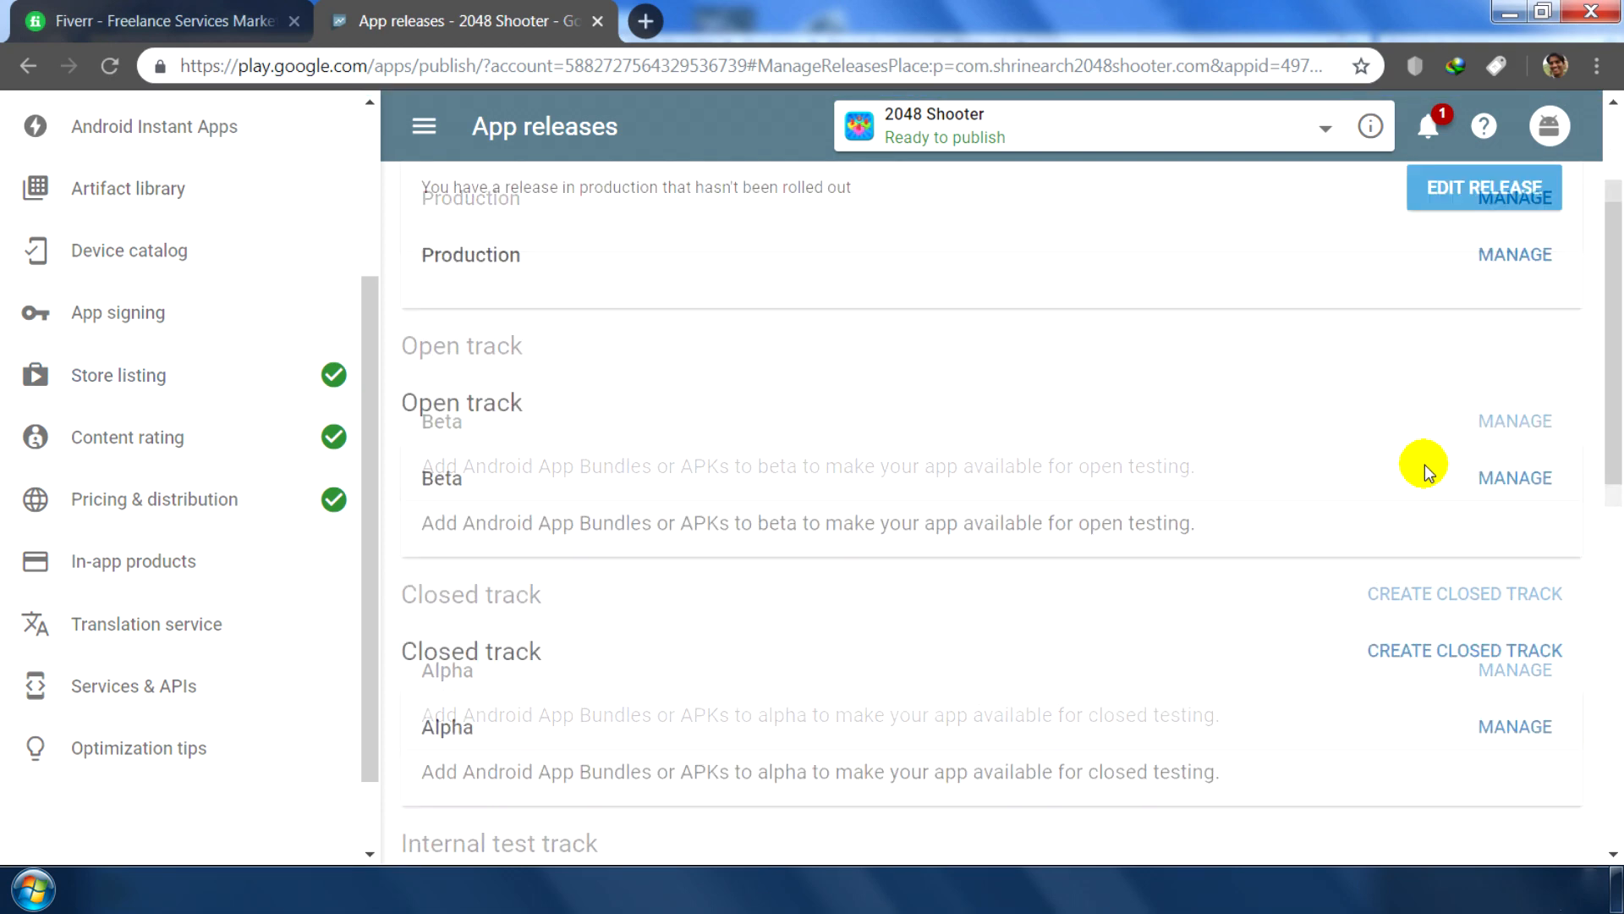
scroll(1421, 465, "up", 3)
left_click(1480, 369)
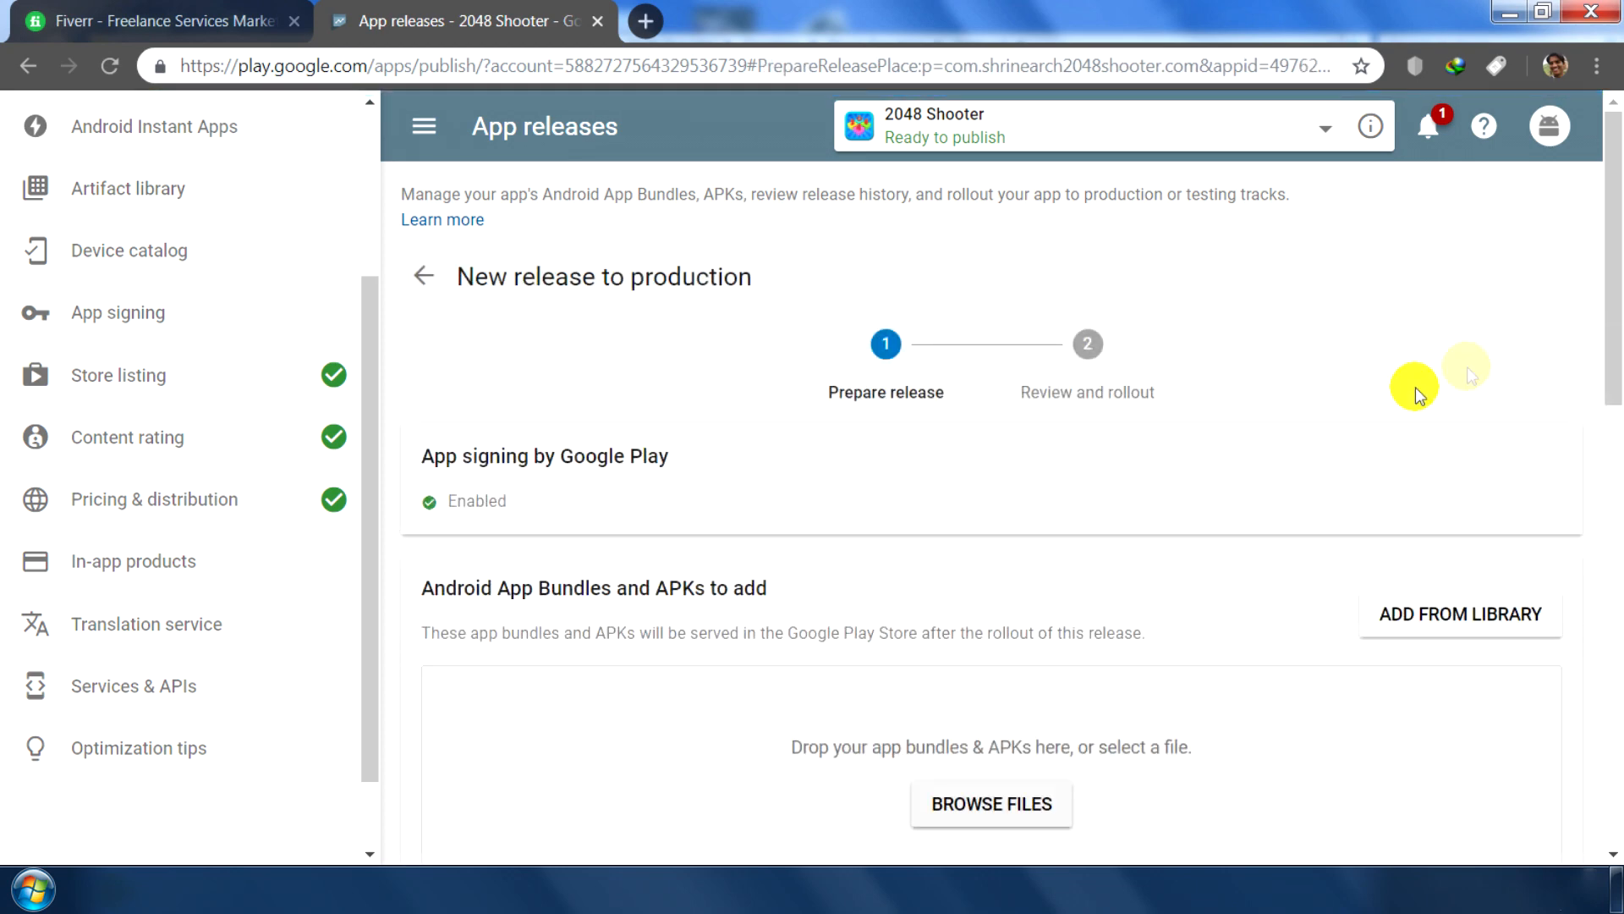
Step: Review the release without adding release notes, confirm its rollout to production and return to the list of all applications
scroll(1396, 406, "down", 6)
scroll(1320, 428, "down", 8)
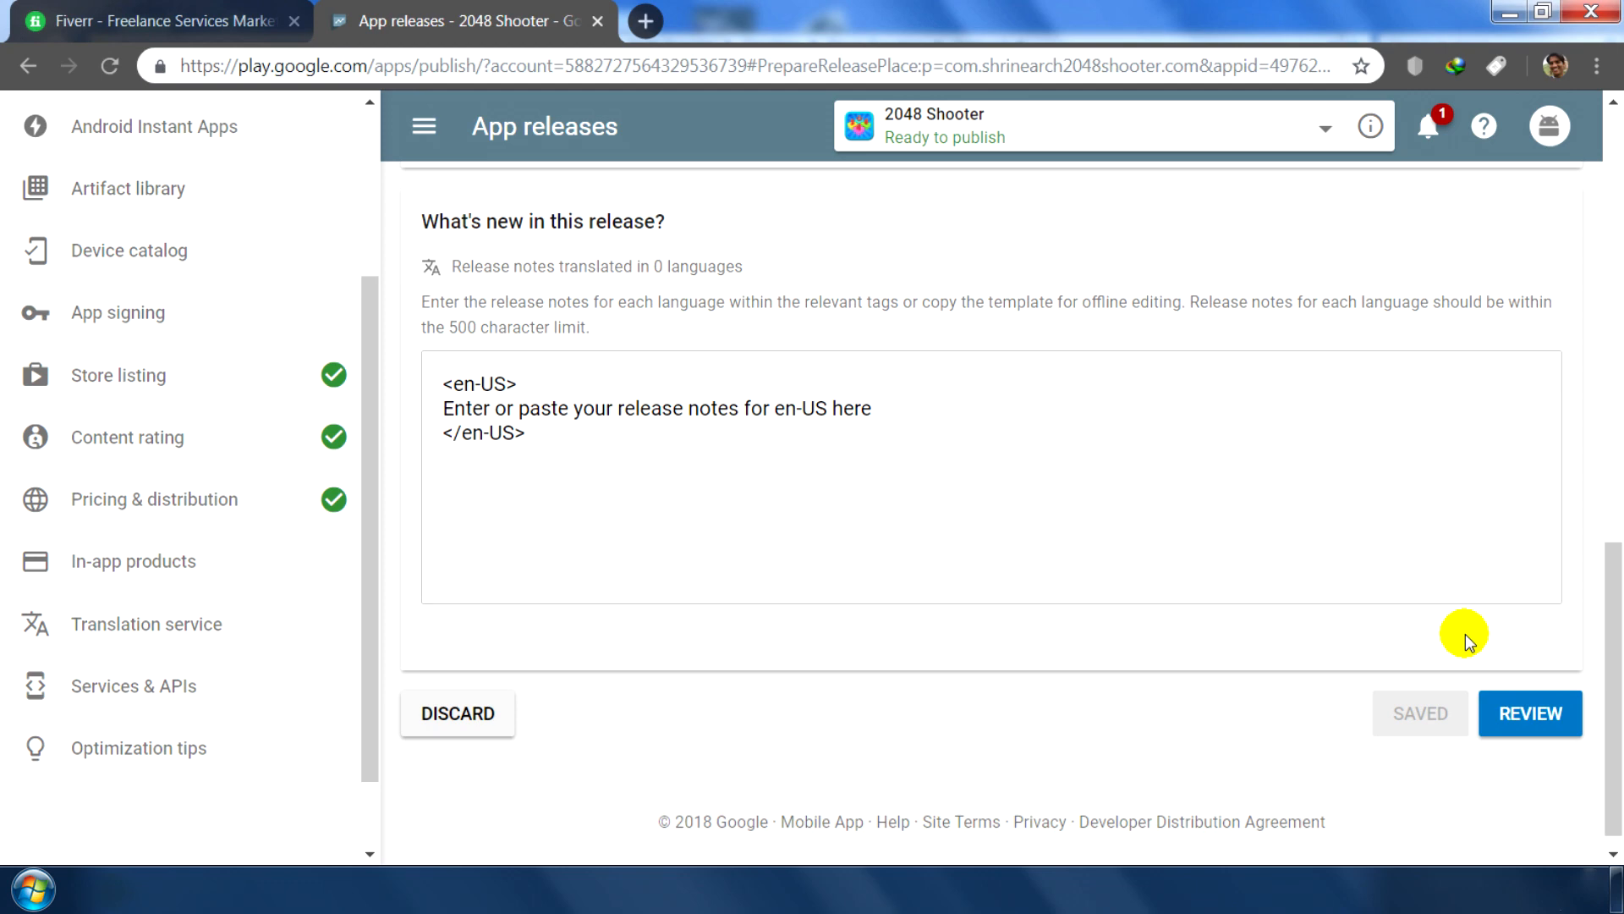
left_click(1548, 714)
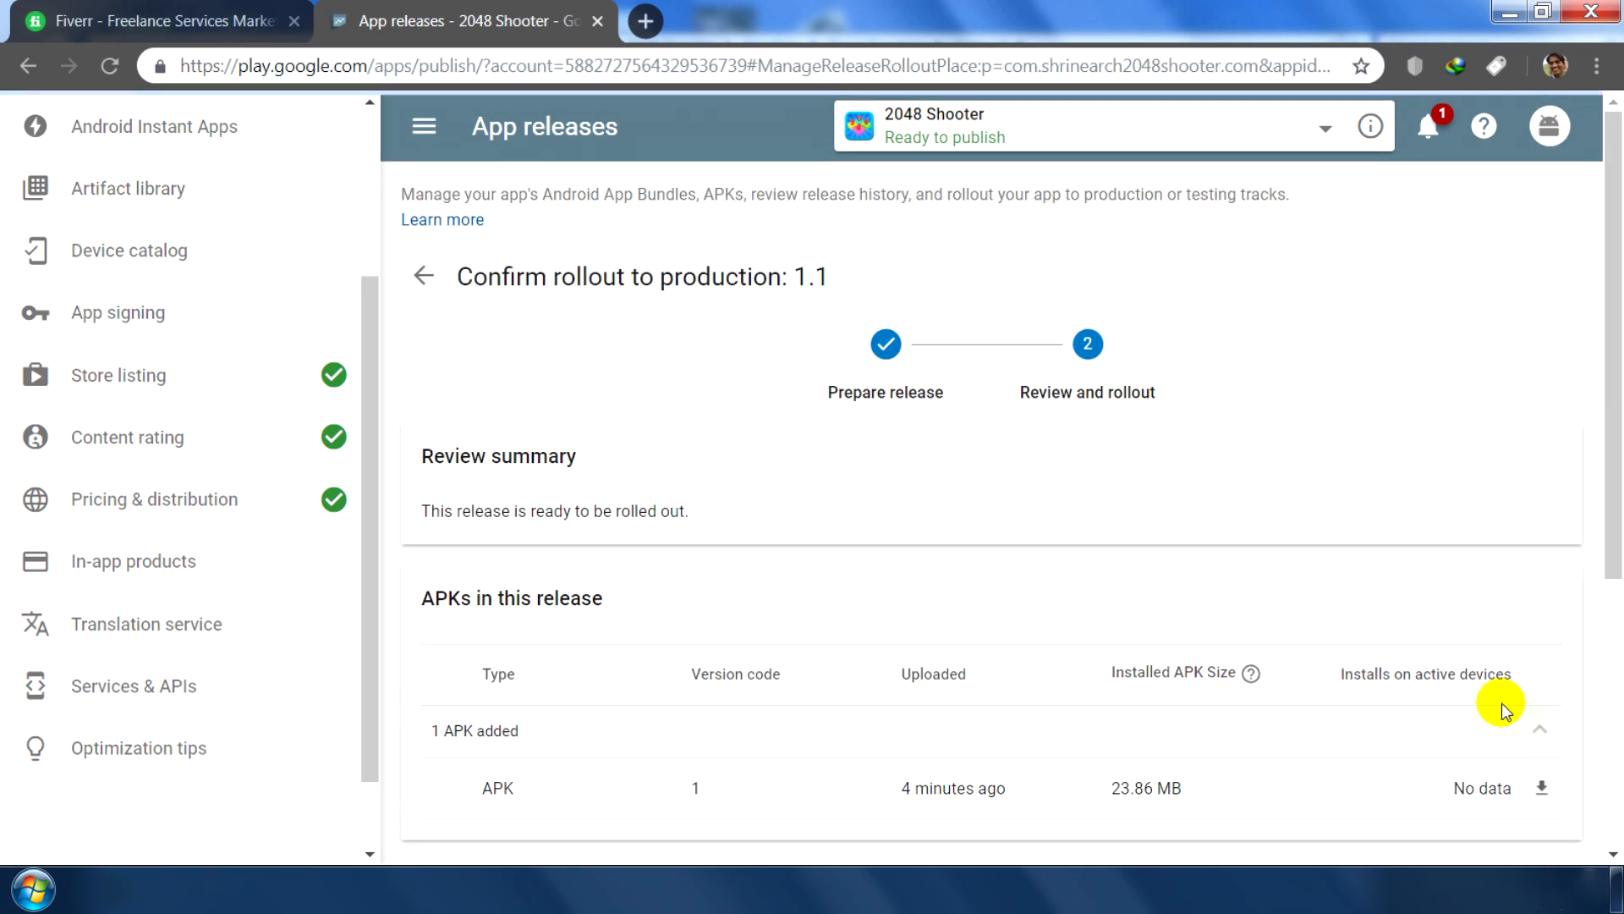
scroll(1273, 520, "down", 5)
left_click(1392, 767)
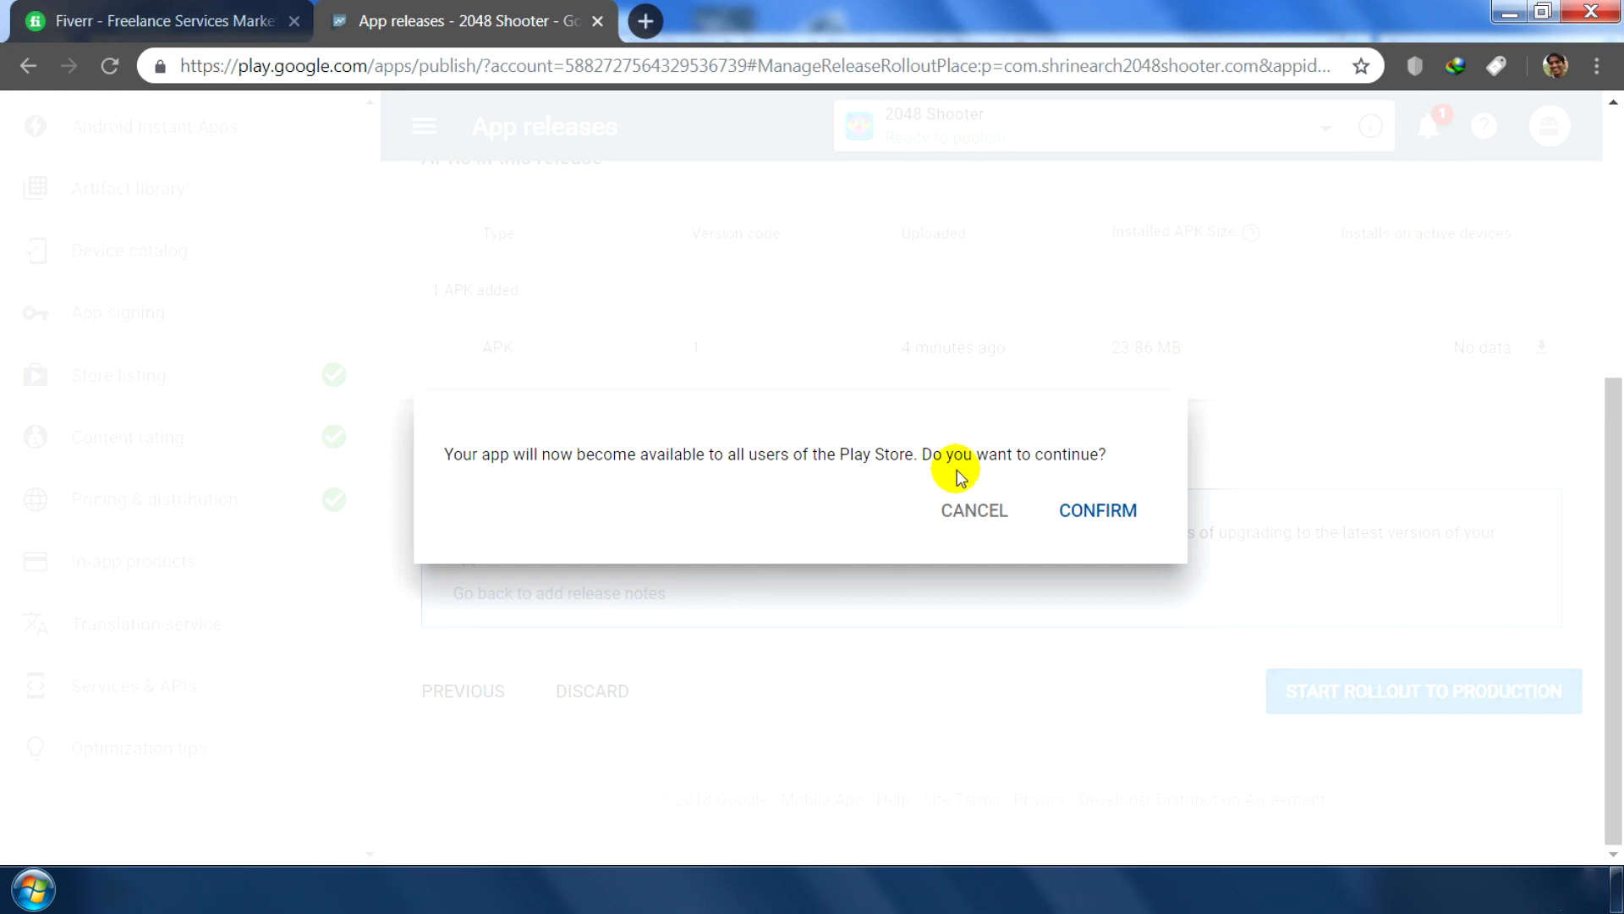
left_click(1098, 511)
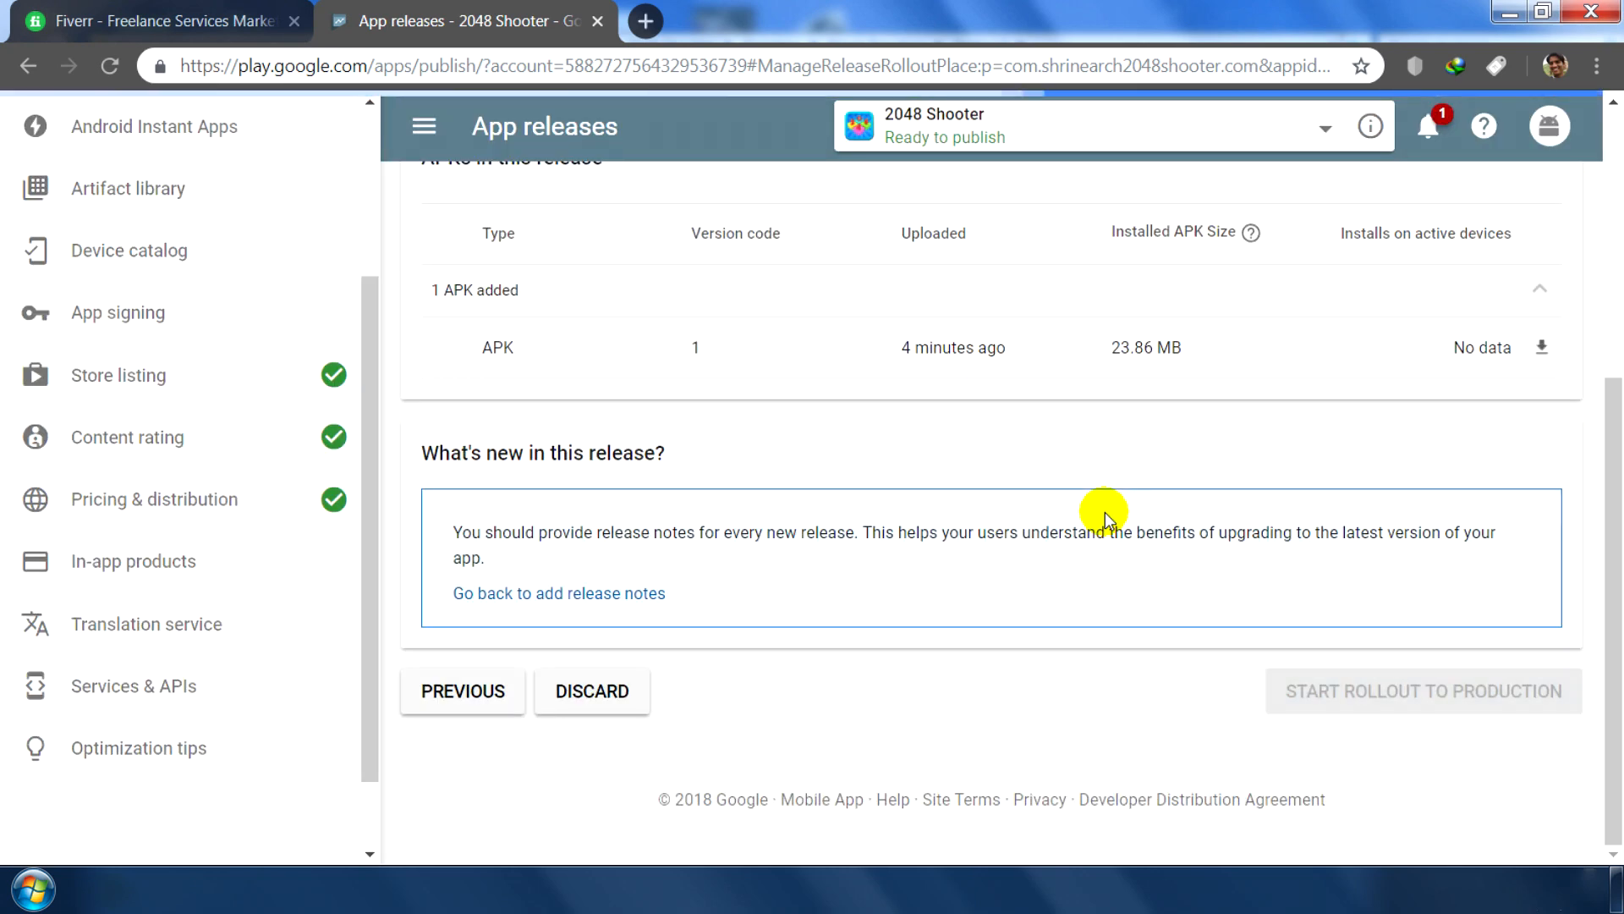
left_click(161, 197)
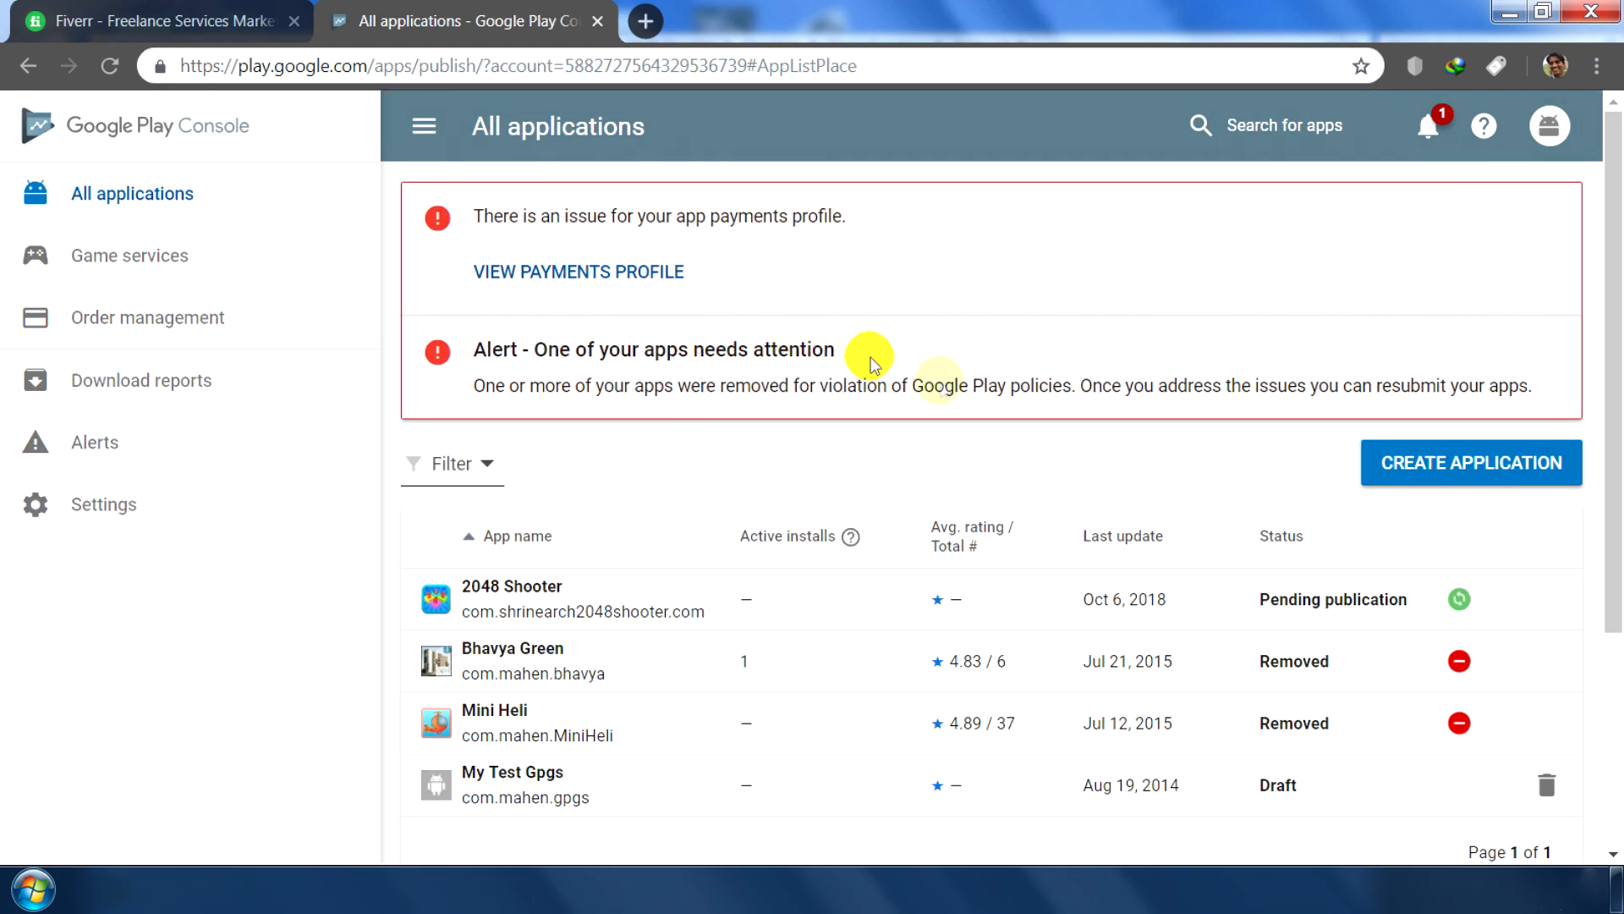
Step: Open the dashboard of the published 2048 Shooter app from the application list and dismiss the acquisition reports notice
scroll(1404, 533, "down", 2)
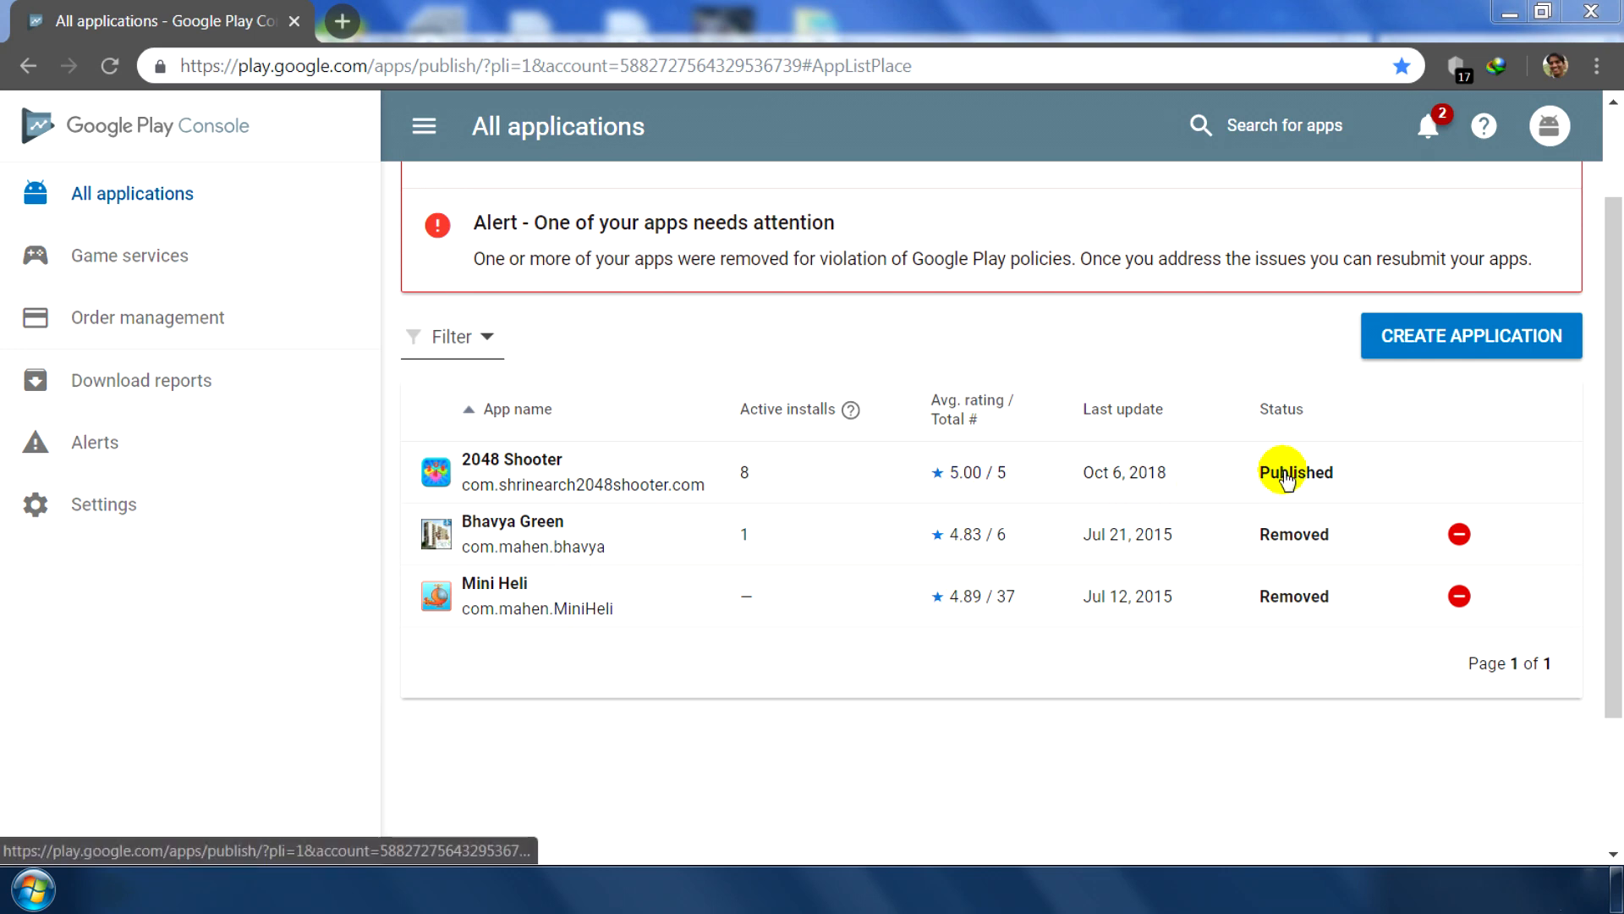
scroll(1286, 478, "up", 1)
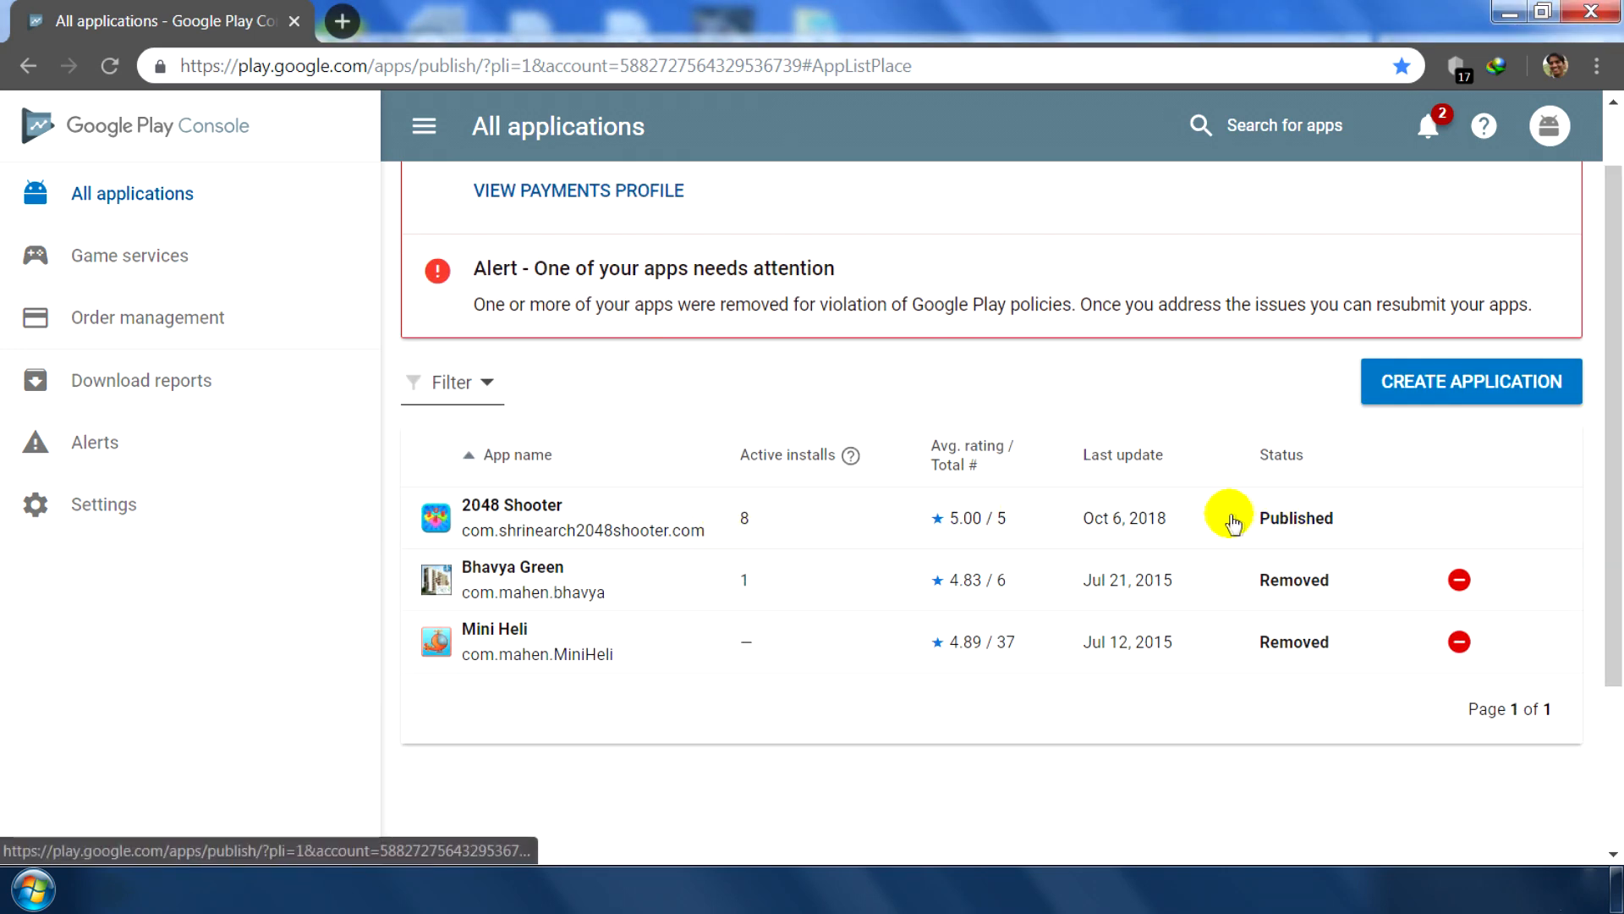
left_click(1299, 518)
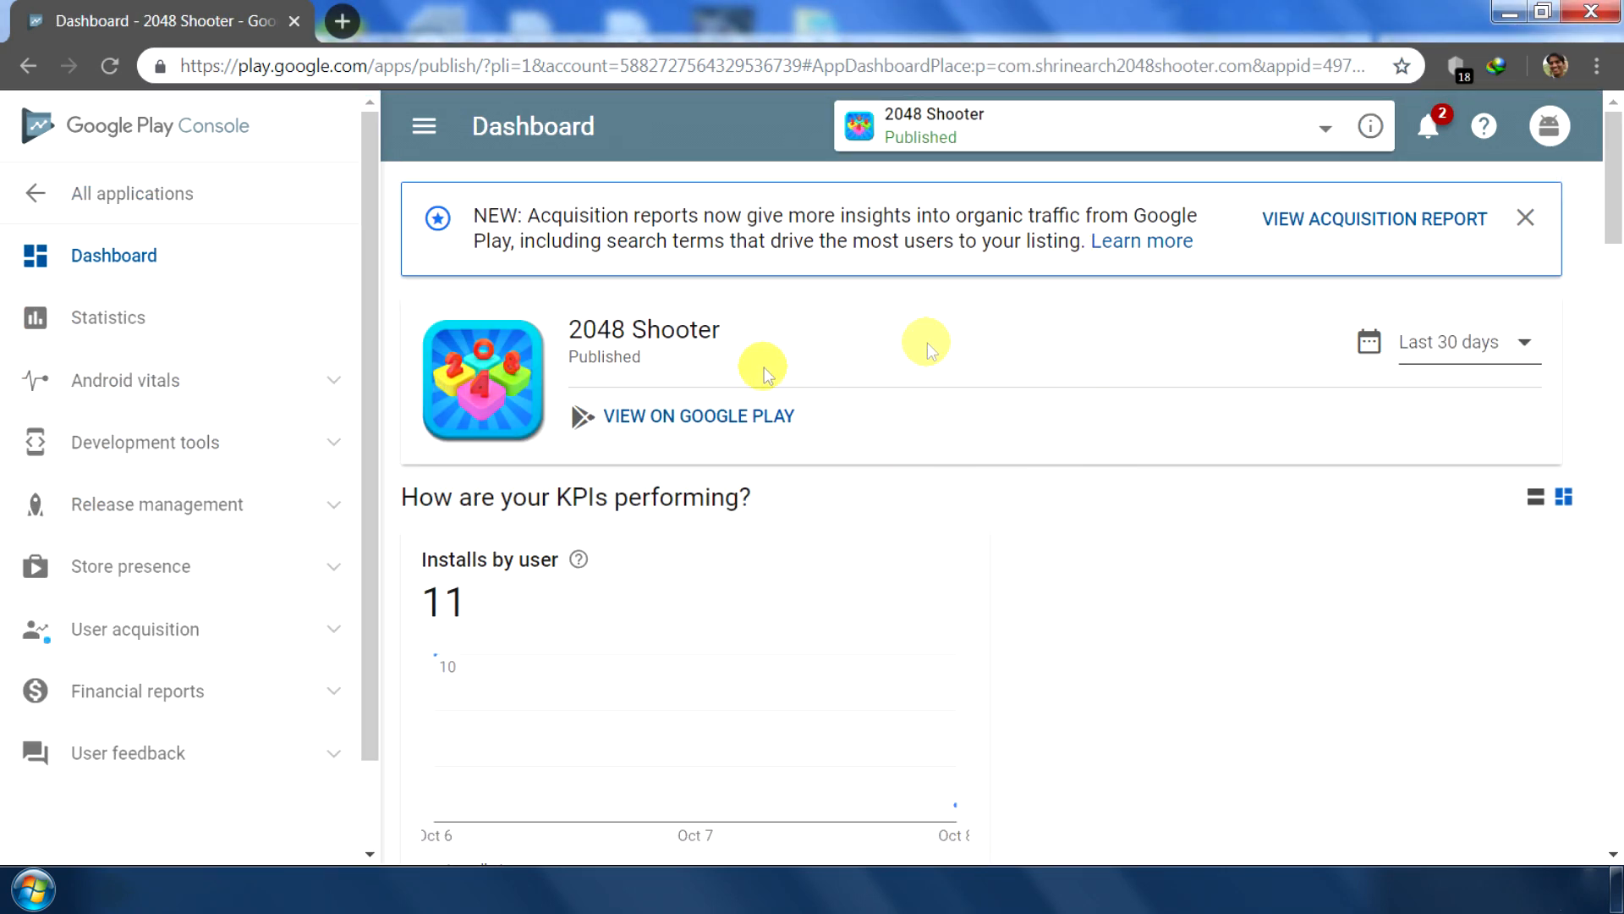
left_click(1526, 217)
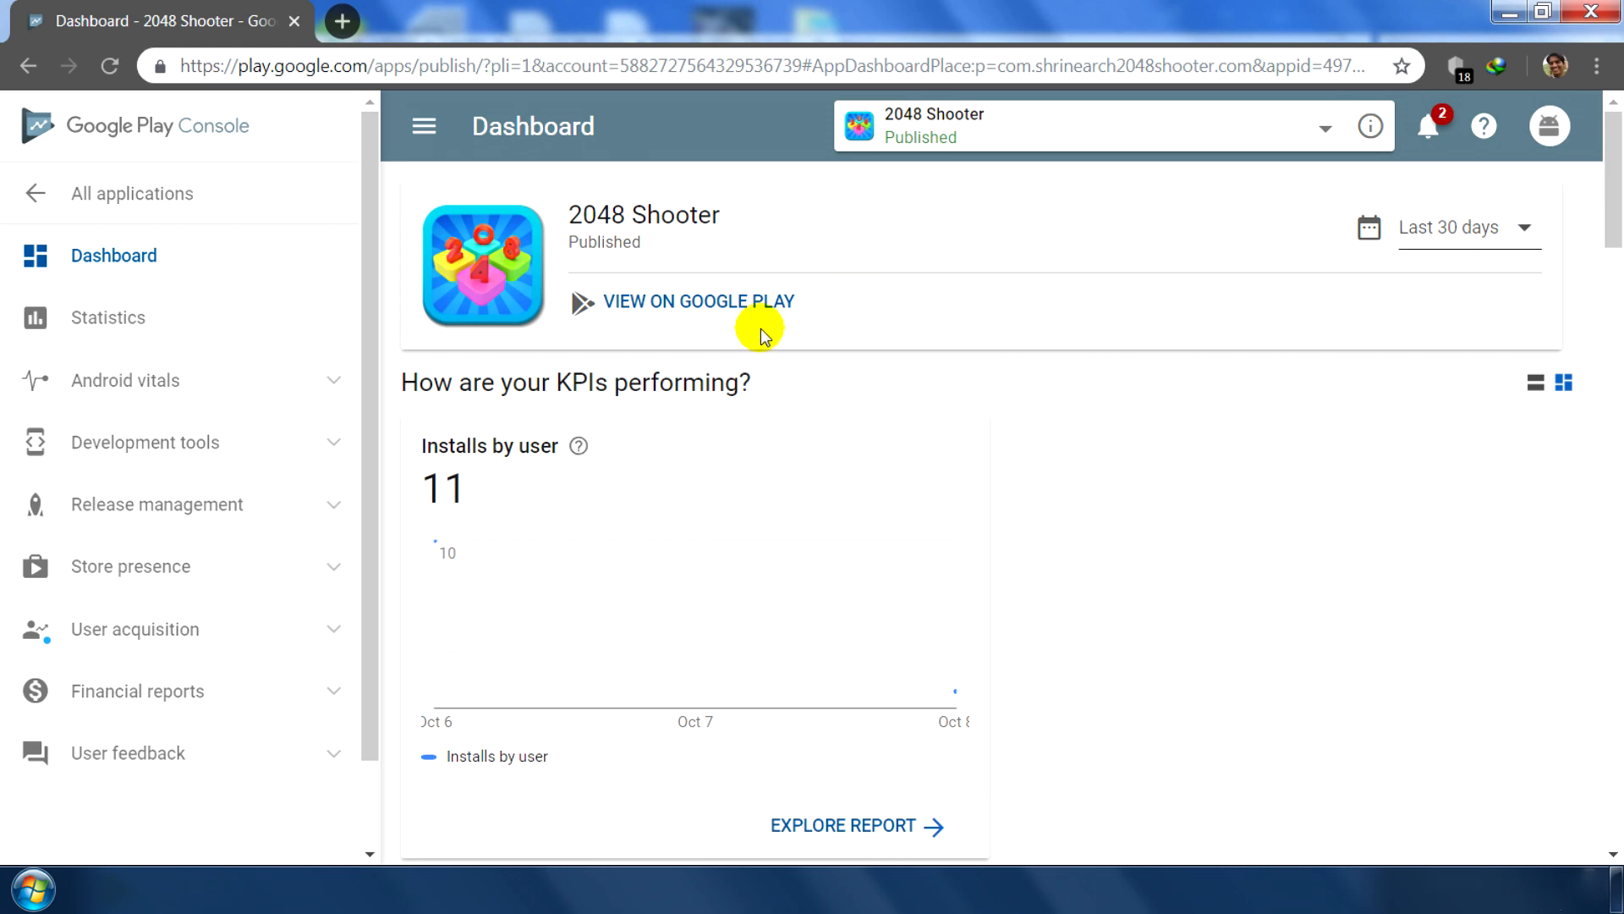
Step: View the 2048 Shooter app's public listing on Google Play from its dashboard
mouse_move(1615, 222)
left_mouse_down()
mouse_move(1611, 816)
mouse_move(1612, 203)
left_mouse_up()
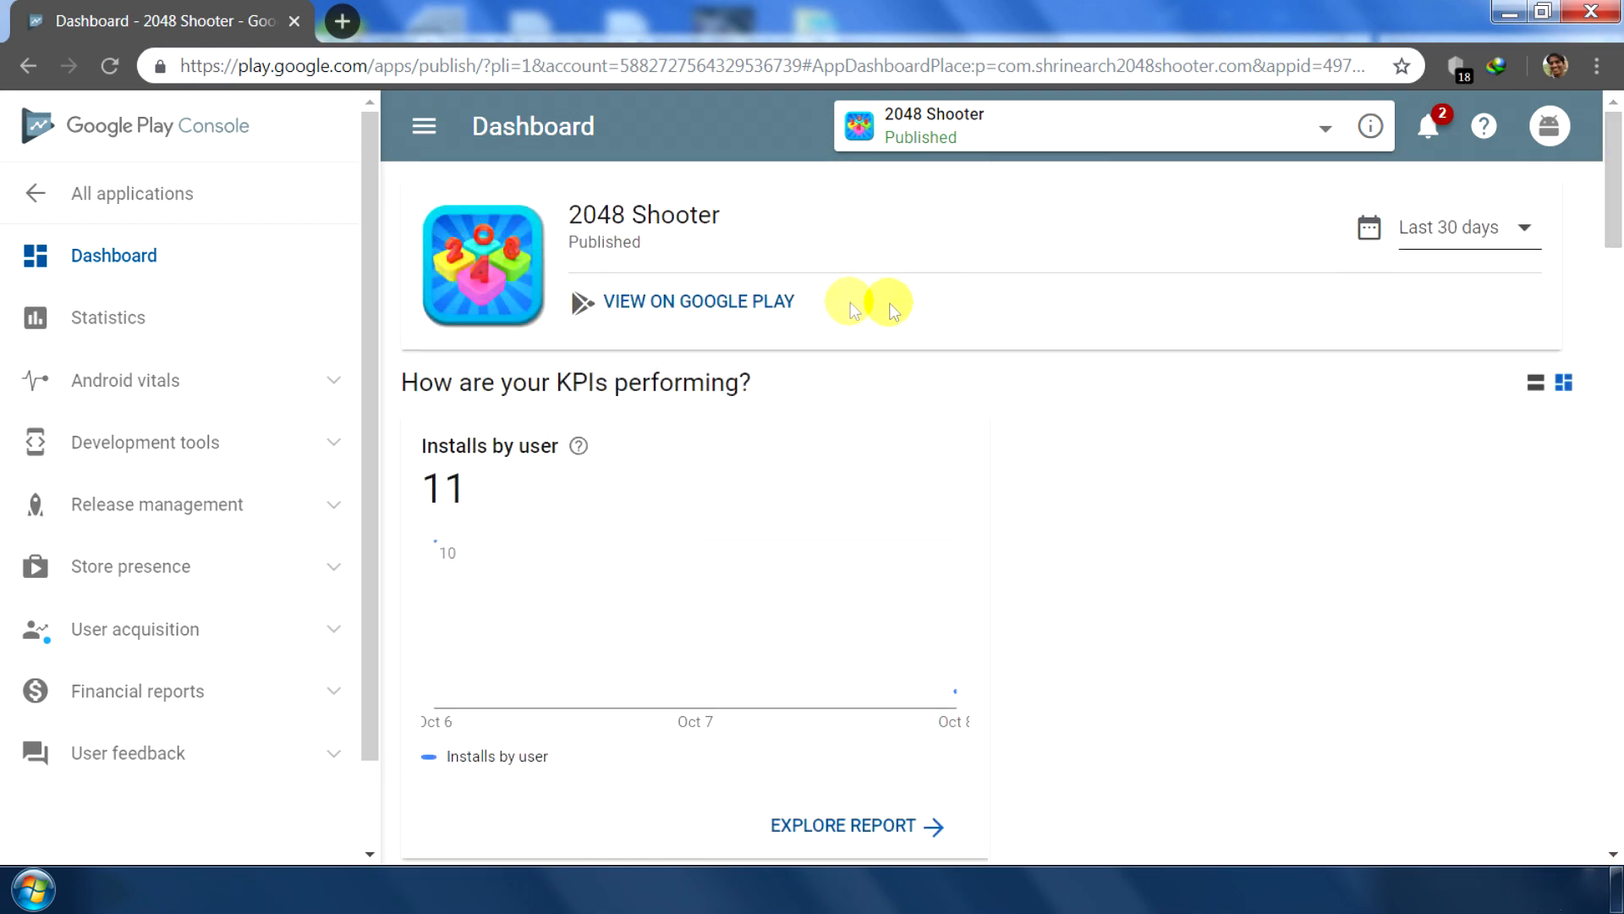
left_click(690, 297)
left_click_drag(1607, 297, 1612, 346)
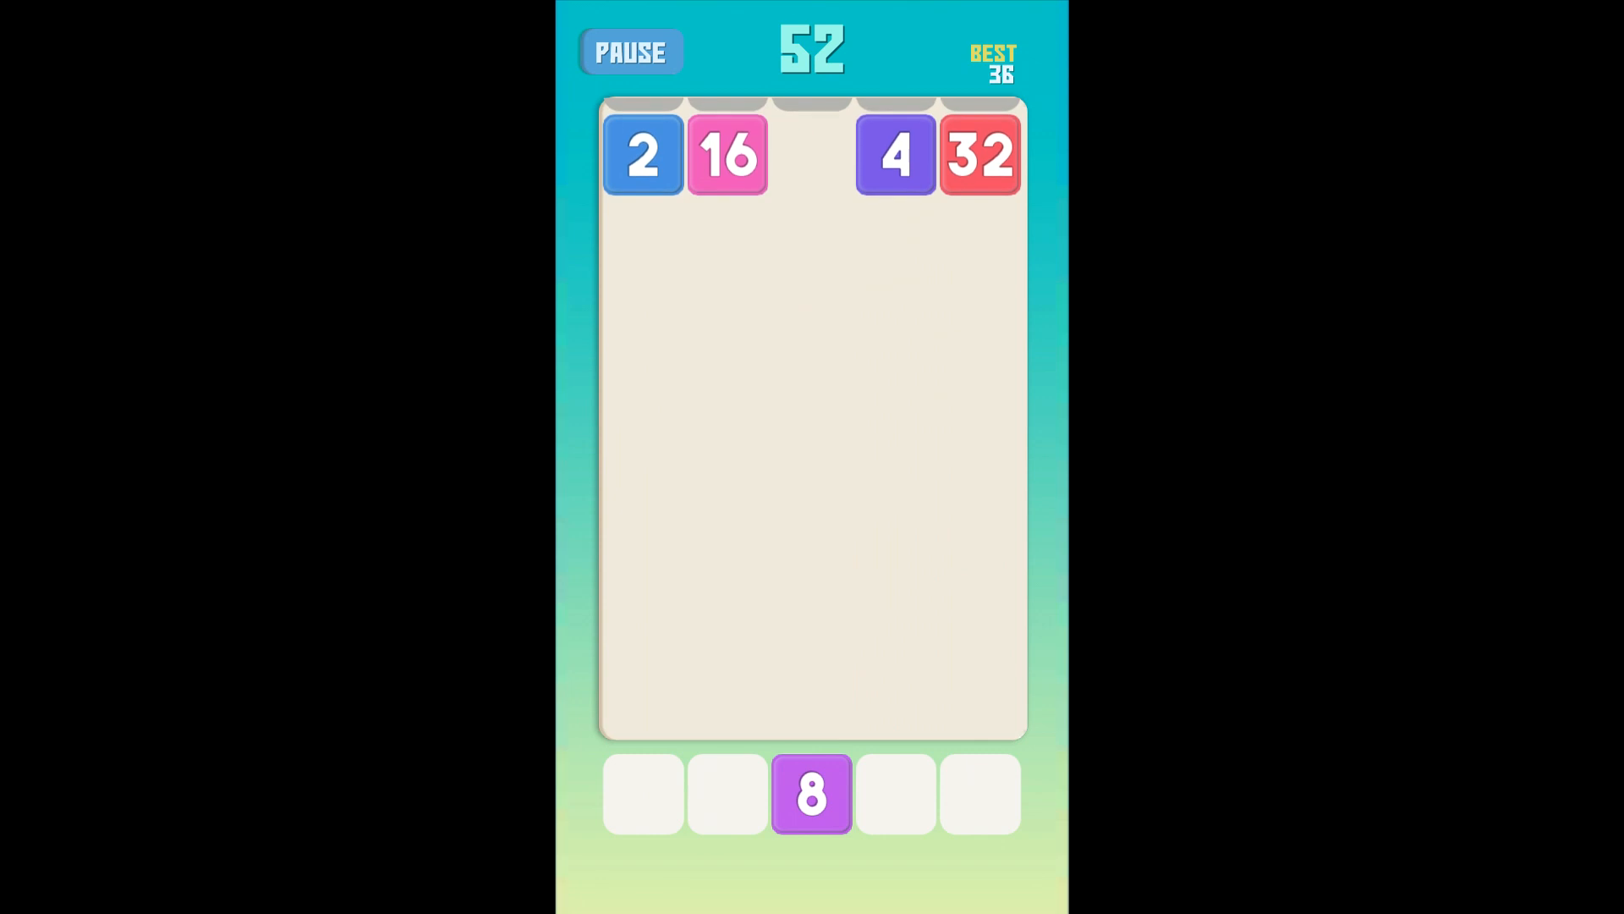
left_click(728, 474)
left_click(981, 473)
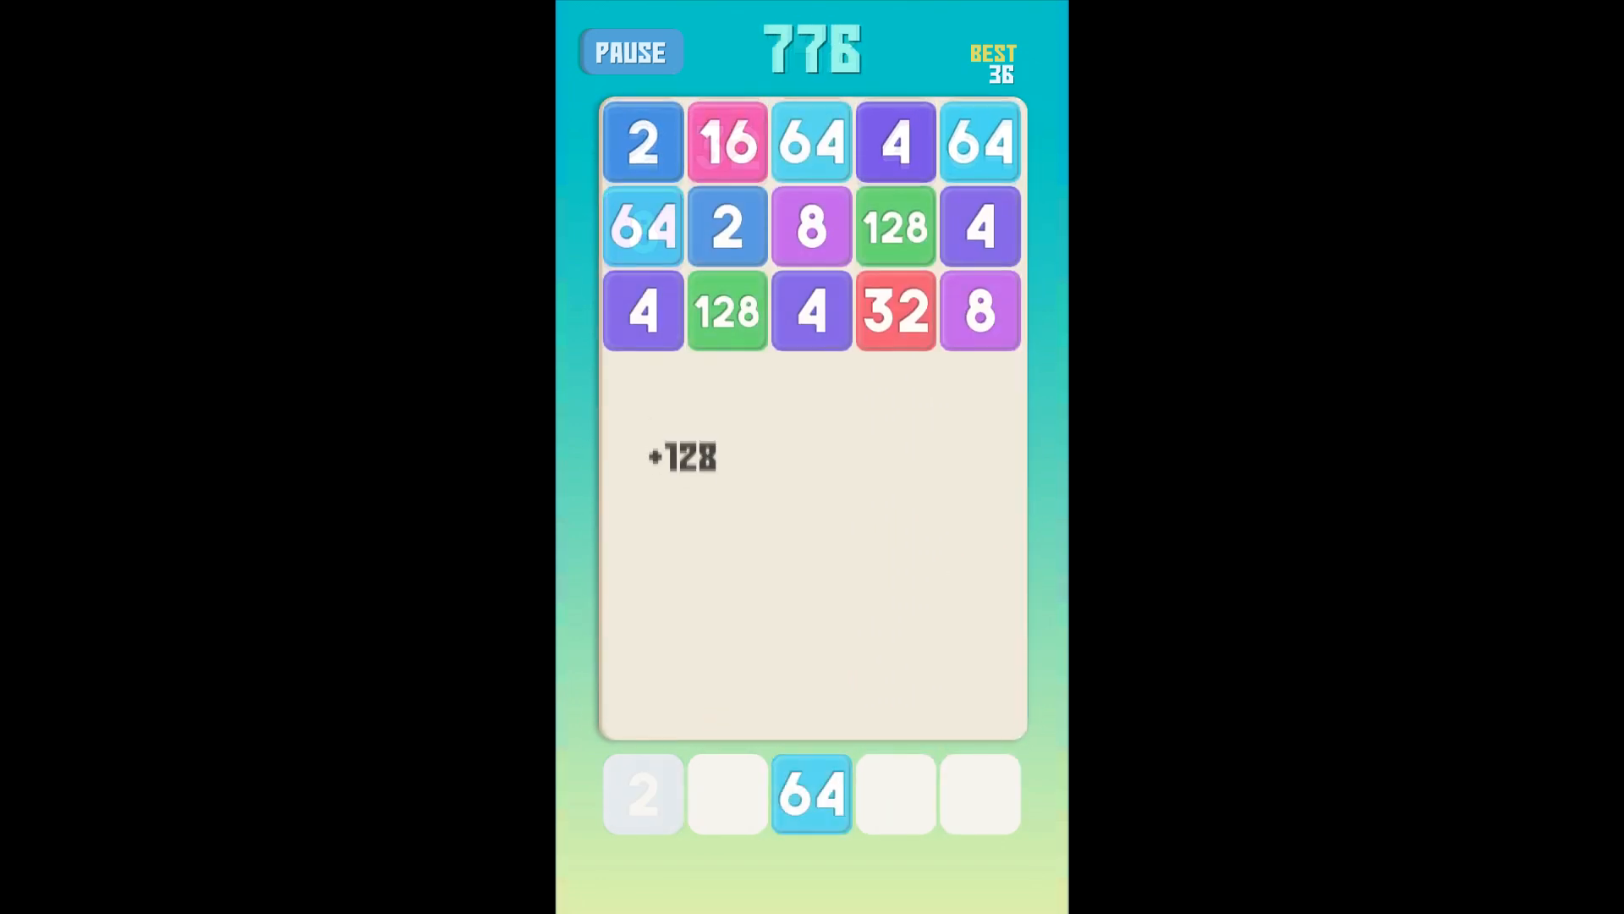
left_click(643, 793)
left_click(643, 794)
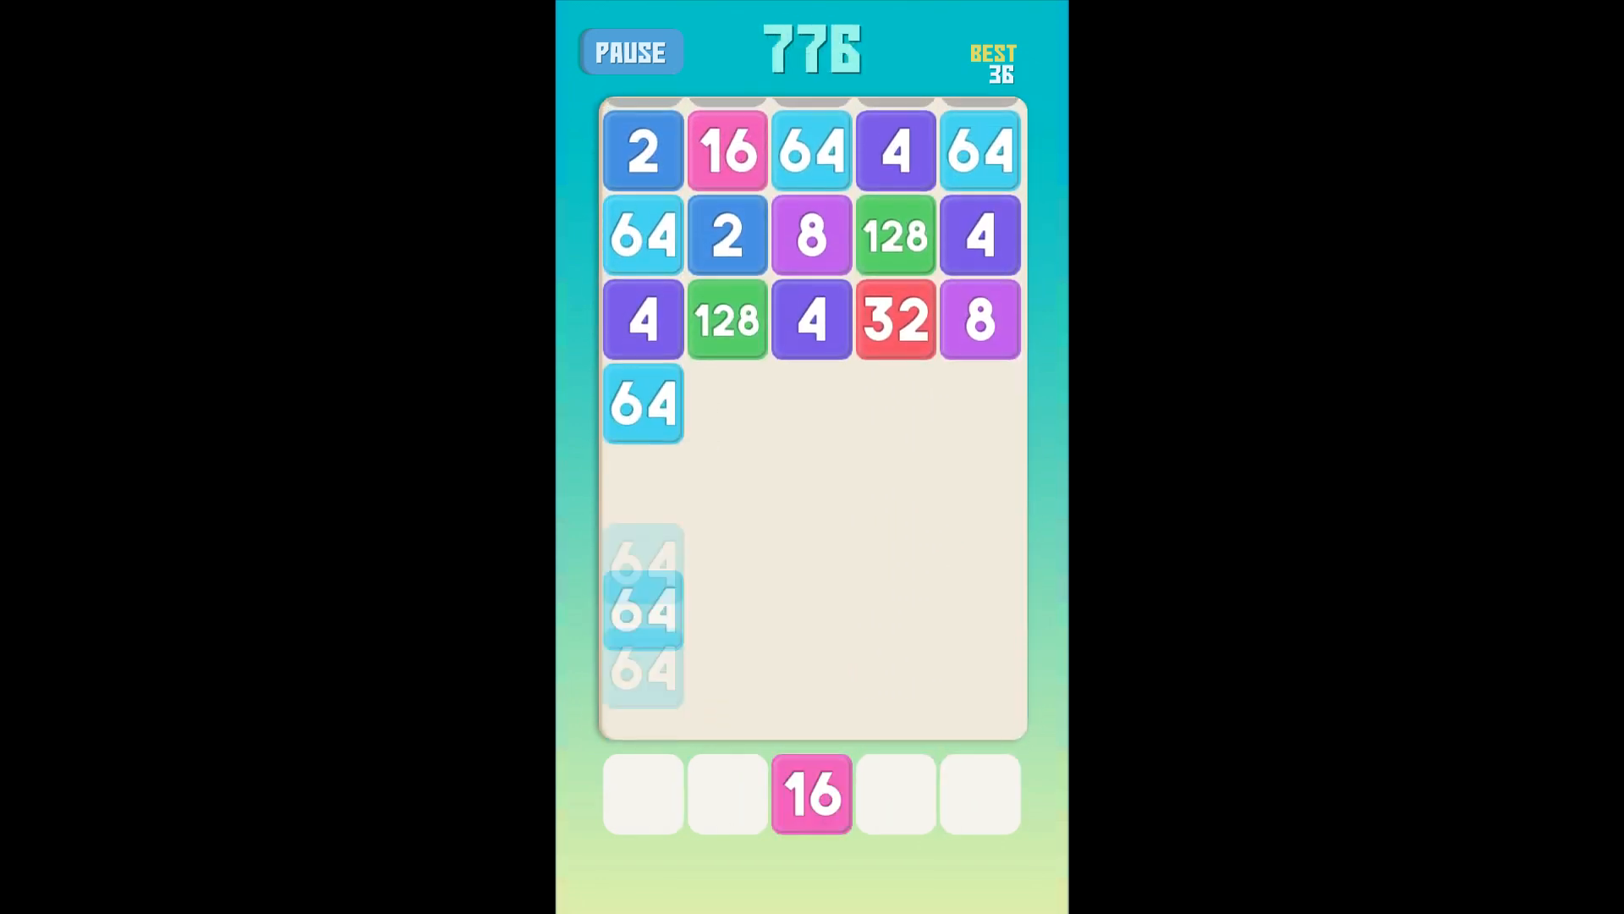
left_click(727, 794)
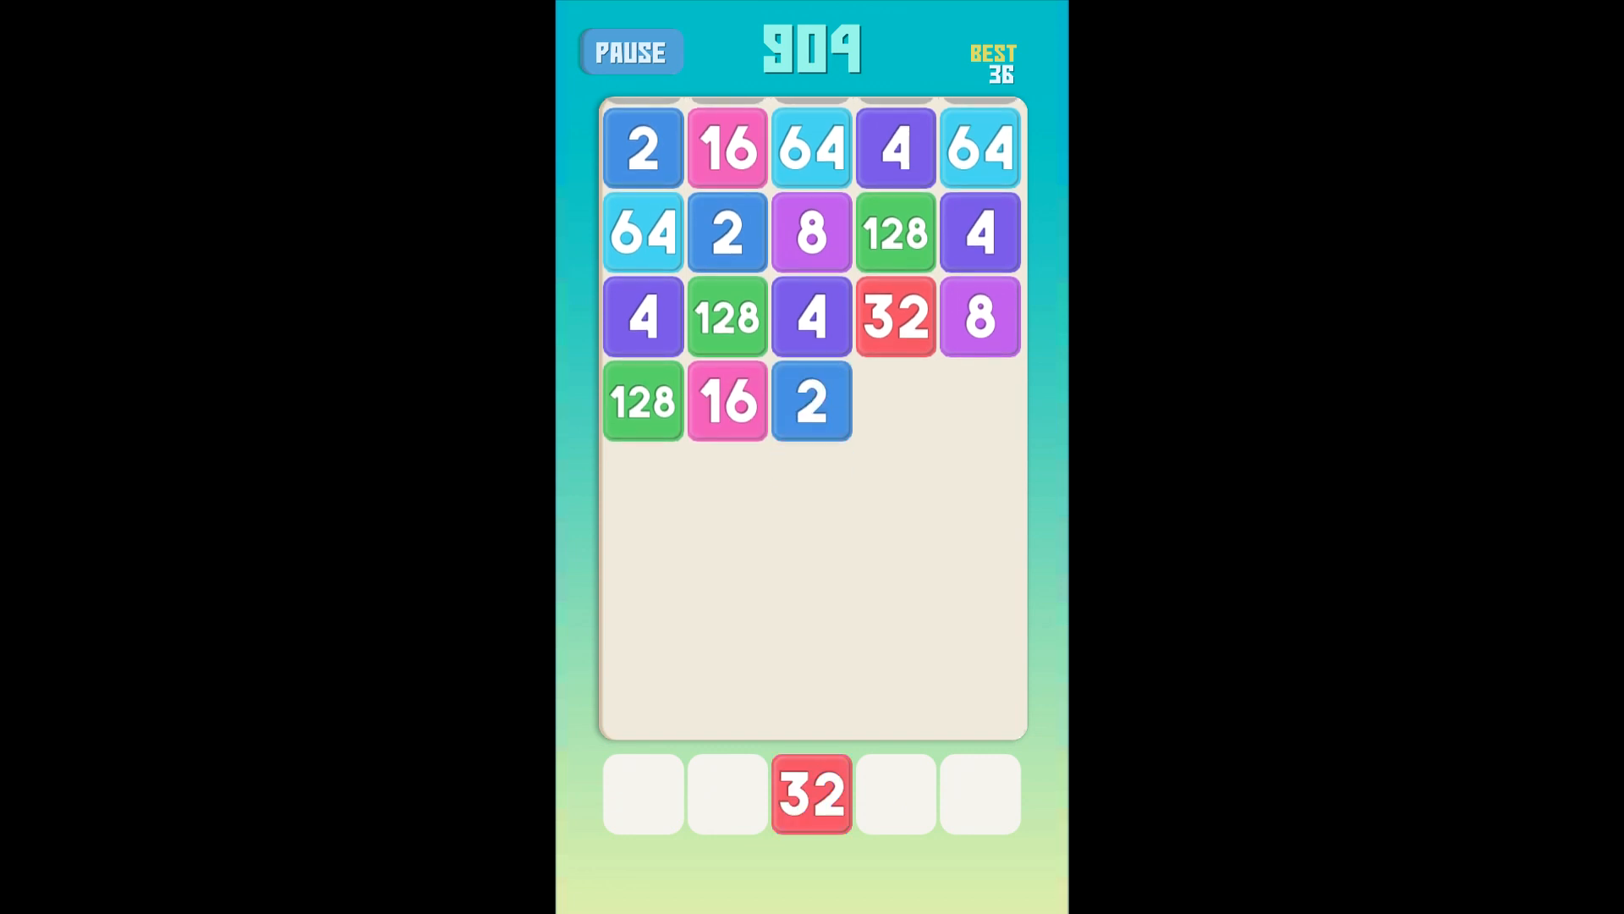
left_click(896, 794)
left_click_drag(812, 794, 981, 794)
left_click_drag(813, 794, 980, 794)
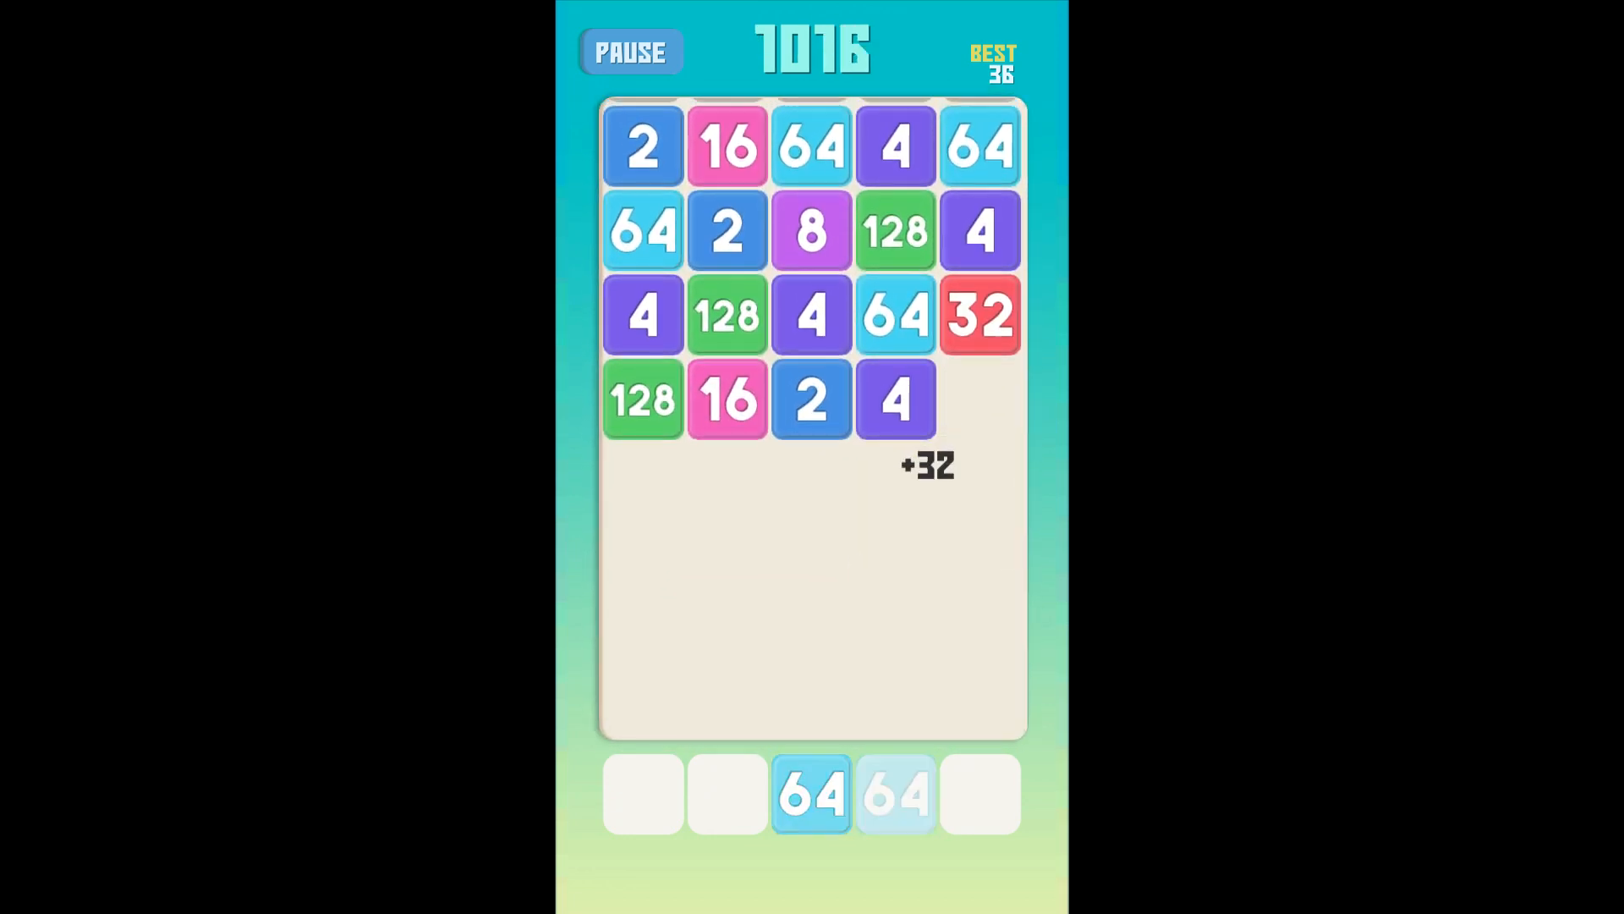